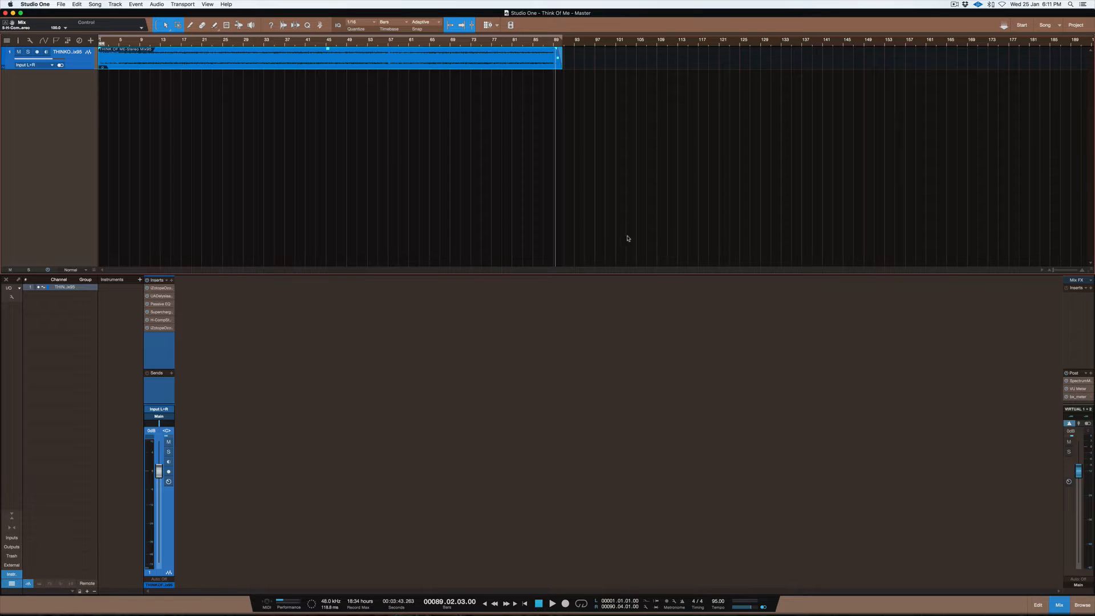
Place the playhead at bar 13 and bring up the mastering chain diagram screenshot, moving it over the arrangement
click(160, 41)
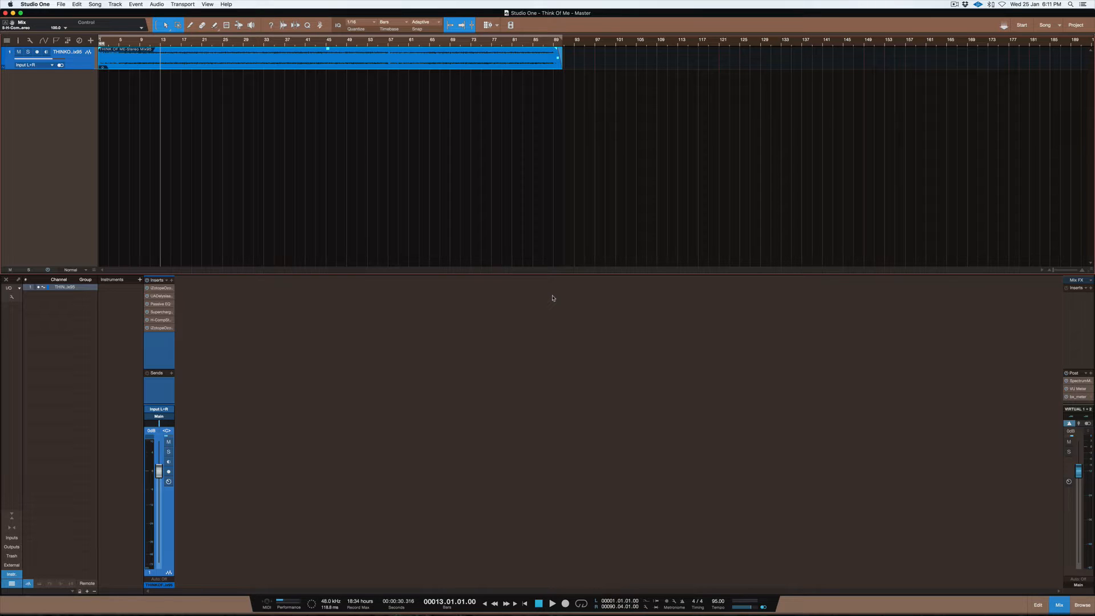
key(ctrl+Up)
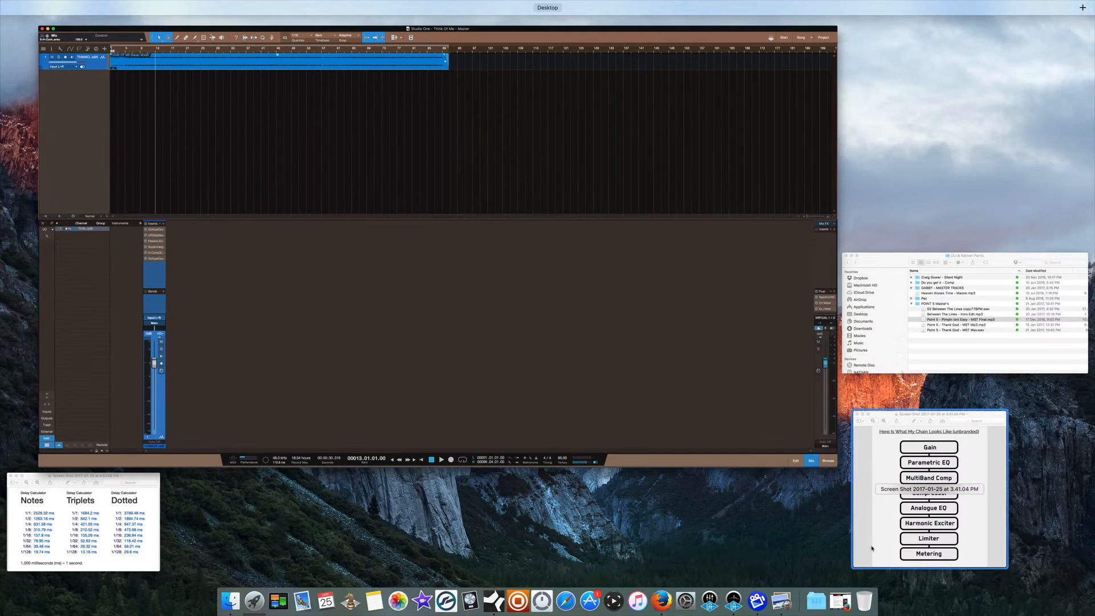
click(929, 536)
drag(747, 349, 482, 186)
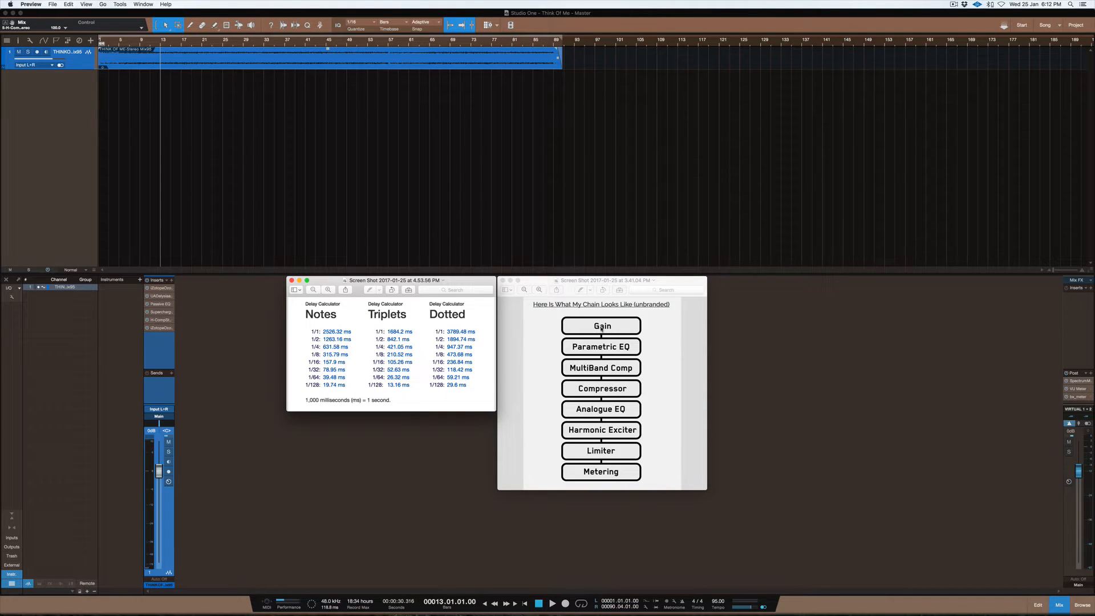
click(52, 274)
key(ctrl+Up)
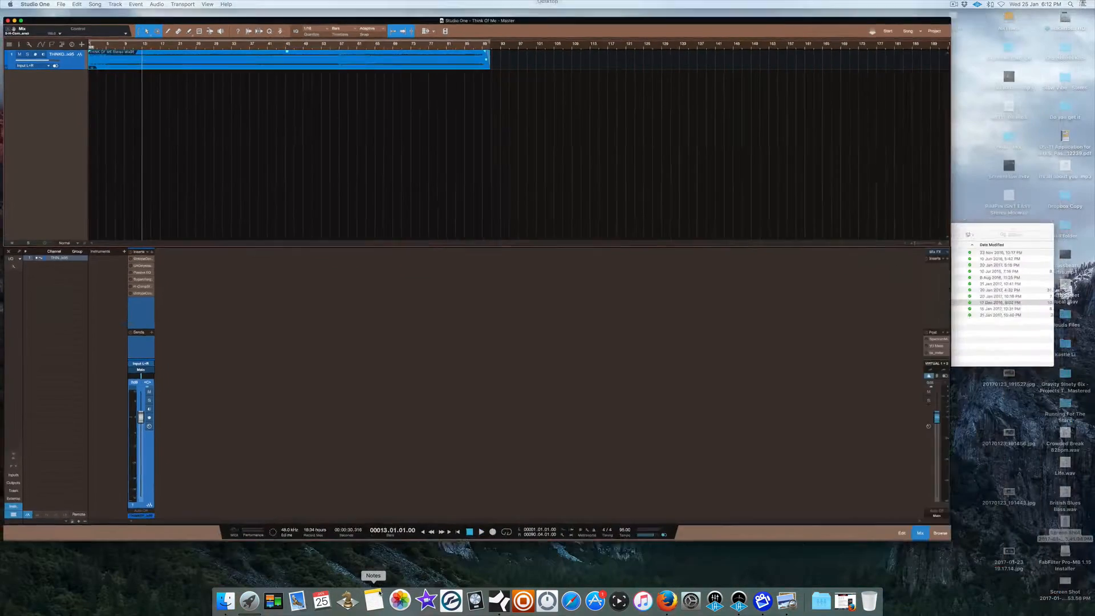
click(859, 522)
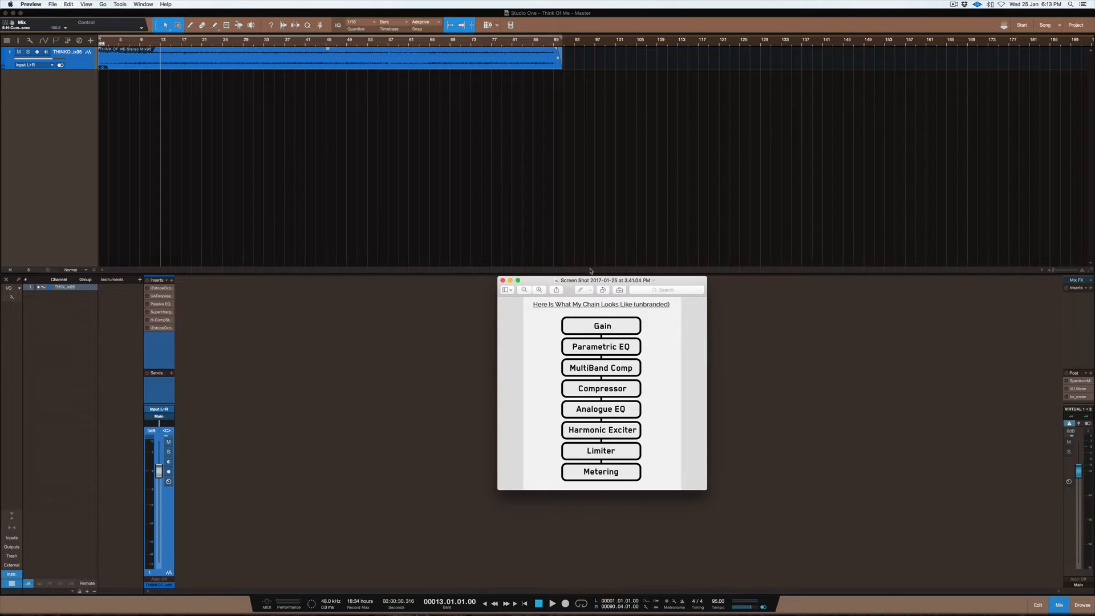
drag(594, 280, 550, 138)
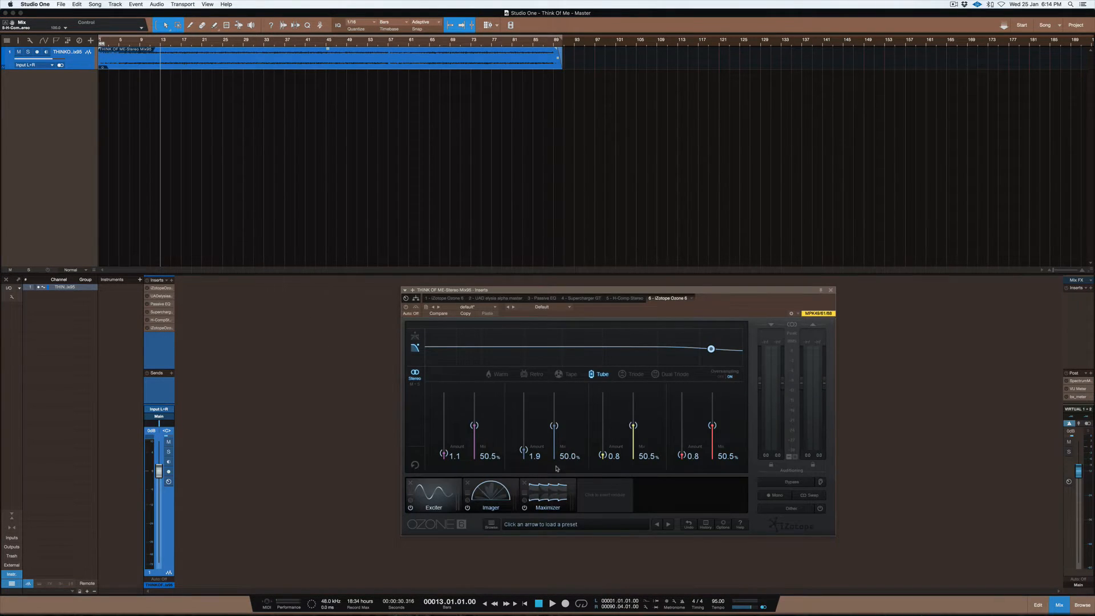
Turn off the Maximizer module in the last Ozone insert and close the plug-in window
click(524, 507)
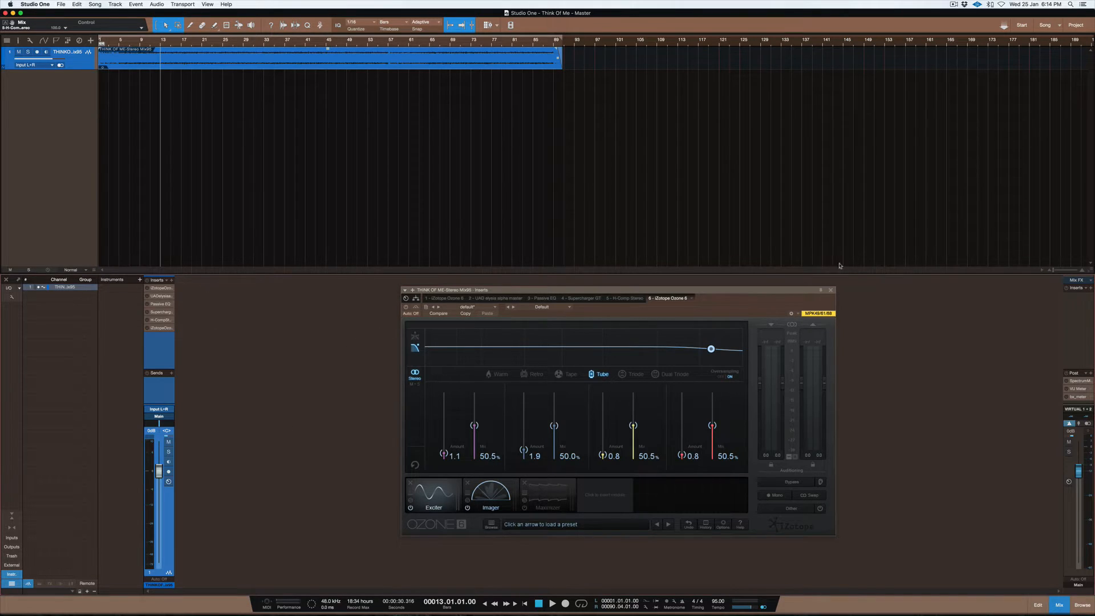
click(831, 289)
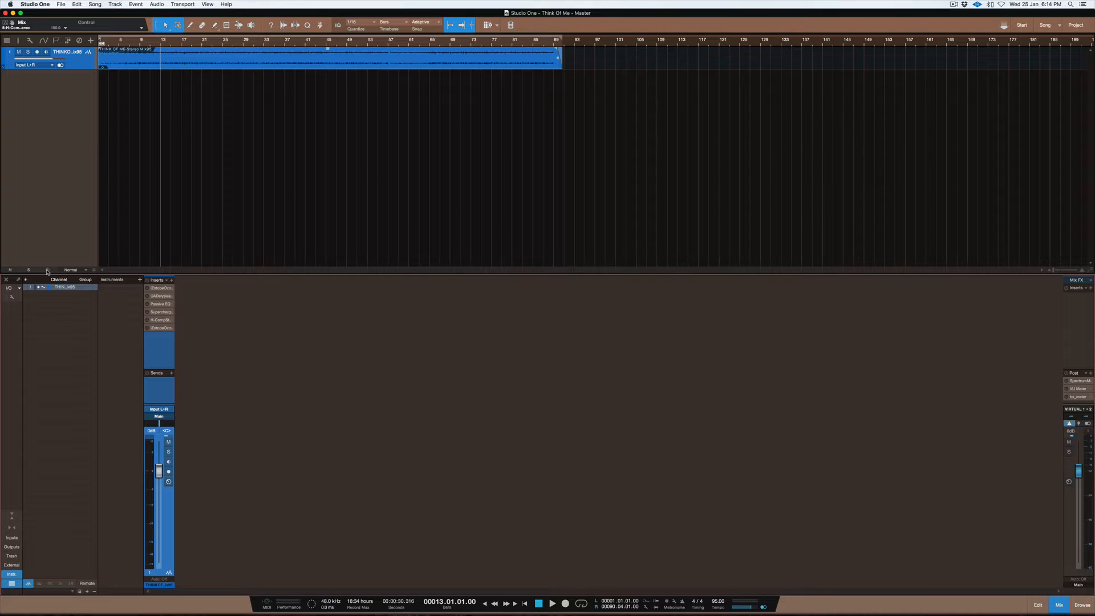
Play the track from bar 13 and compare its sound with all inserts bypassed and active
key(space)
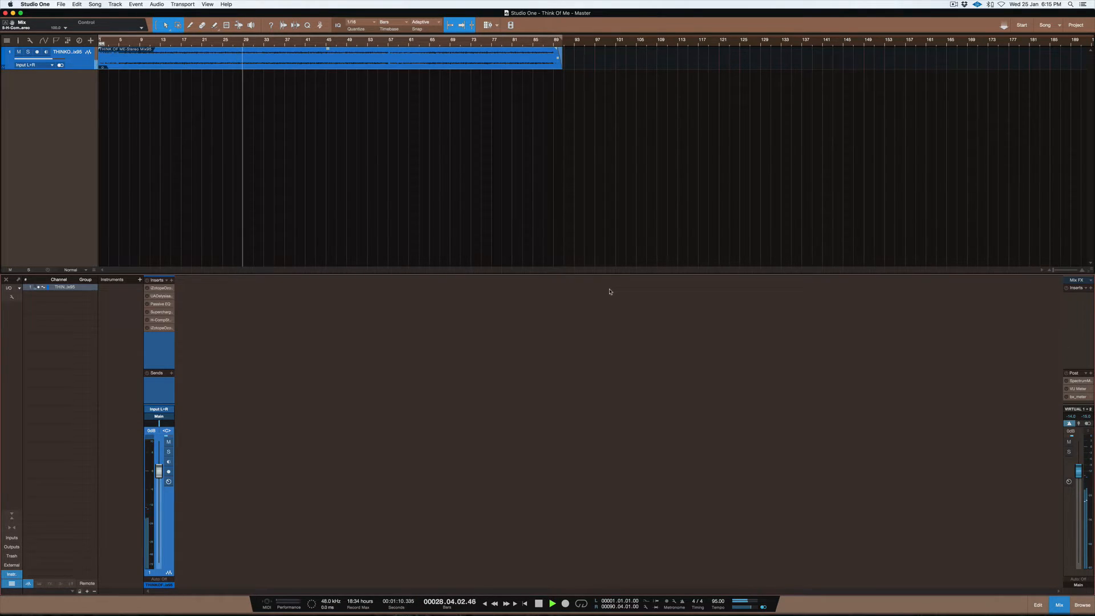
key(space)
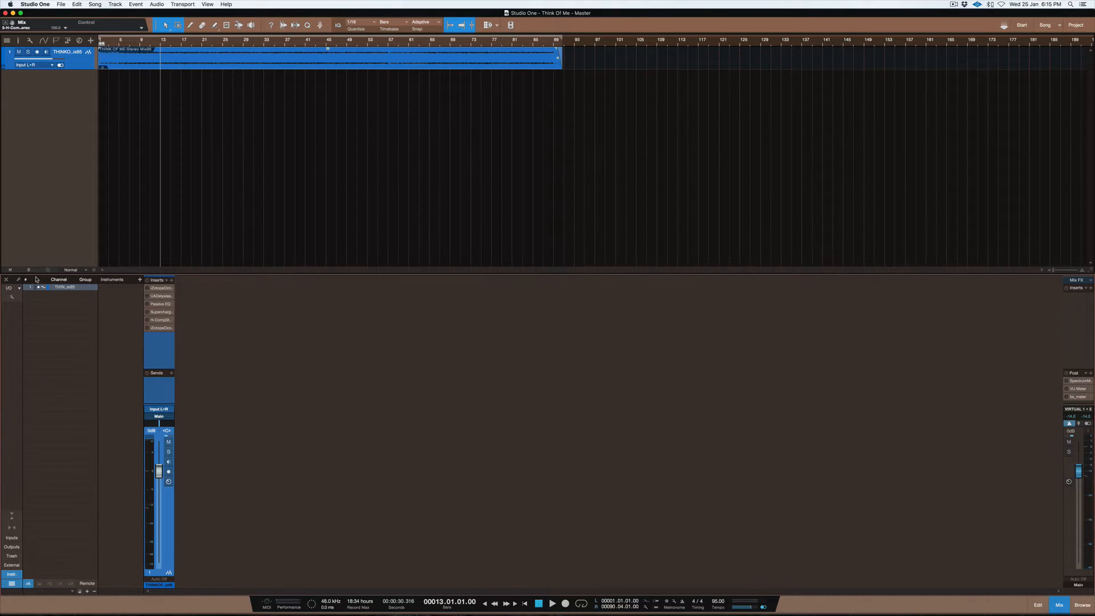
key(space)
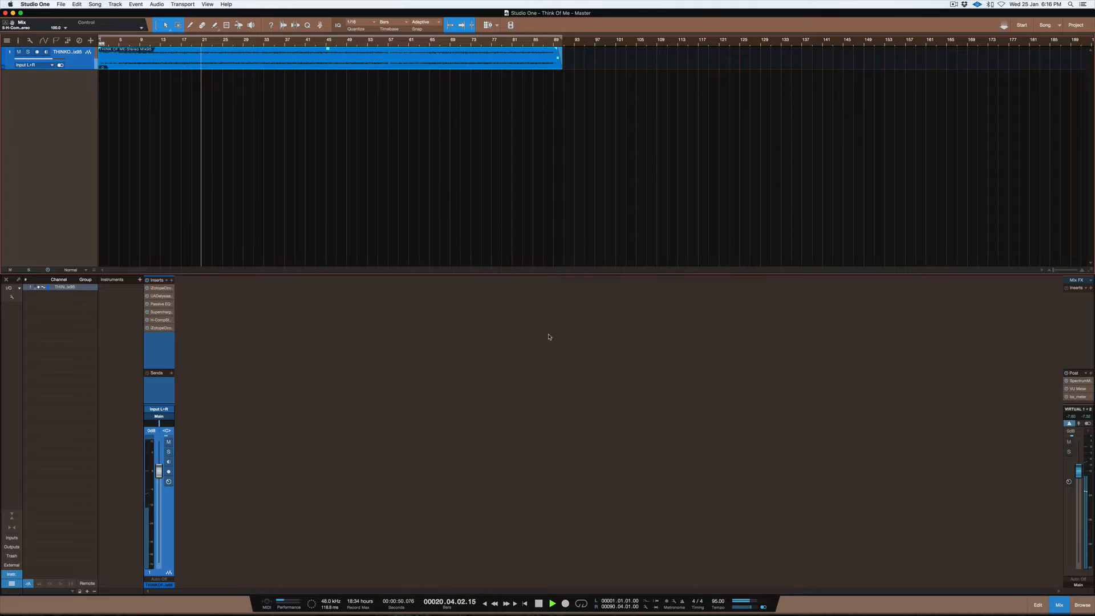
click(47, 271)
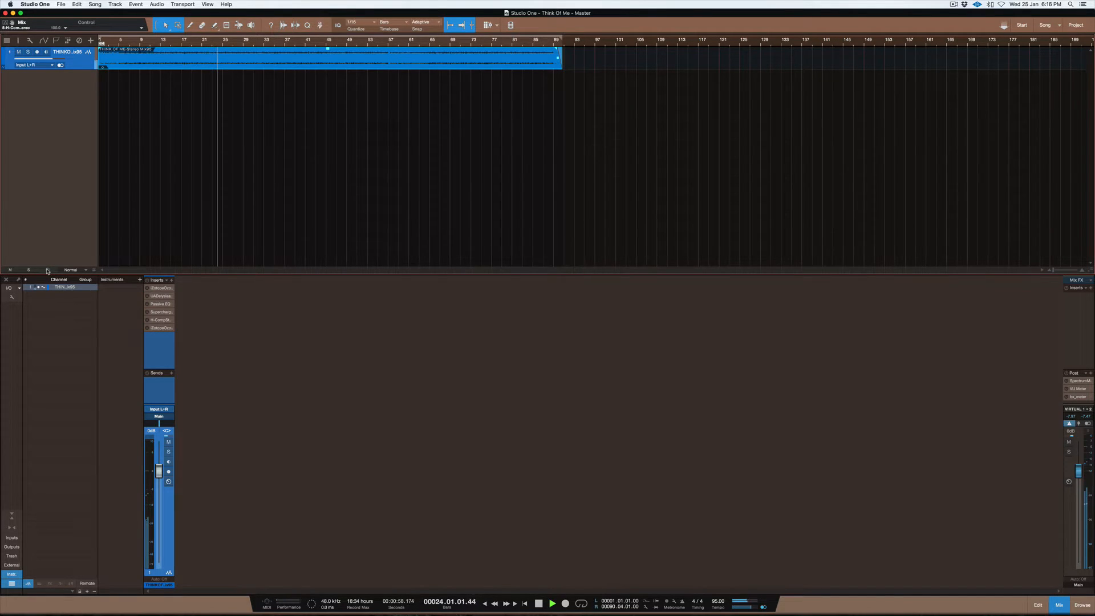
key(space)
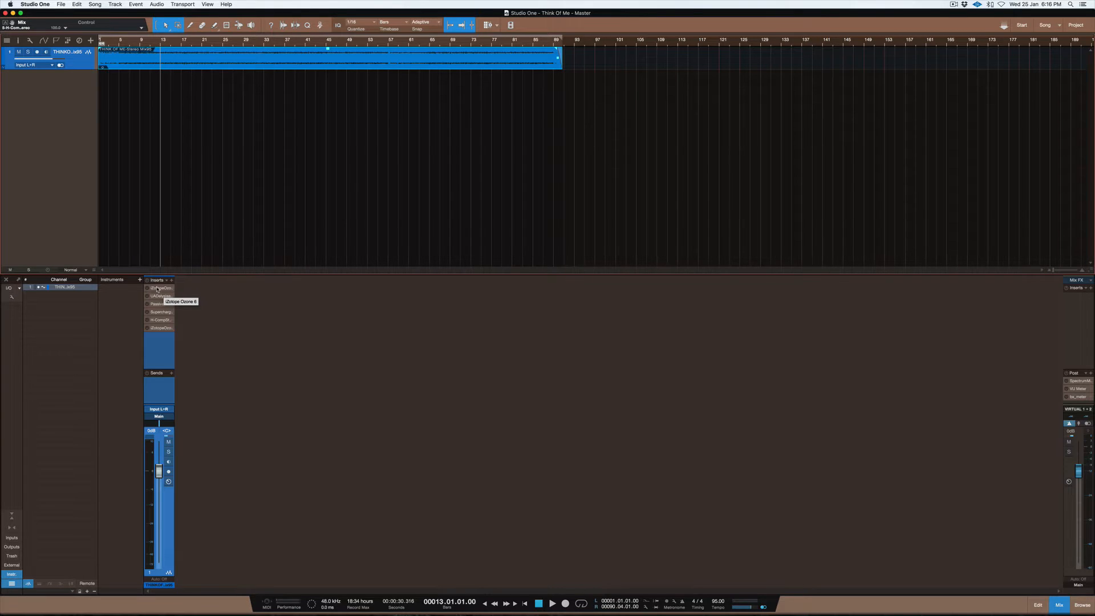
Open the first iZotope Ozone insert on the track and place the mastering chain diagram beside it
double_click(157, 288)
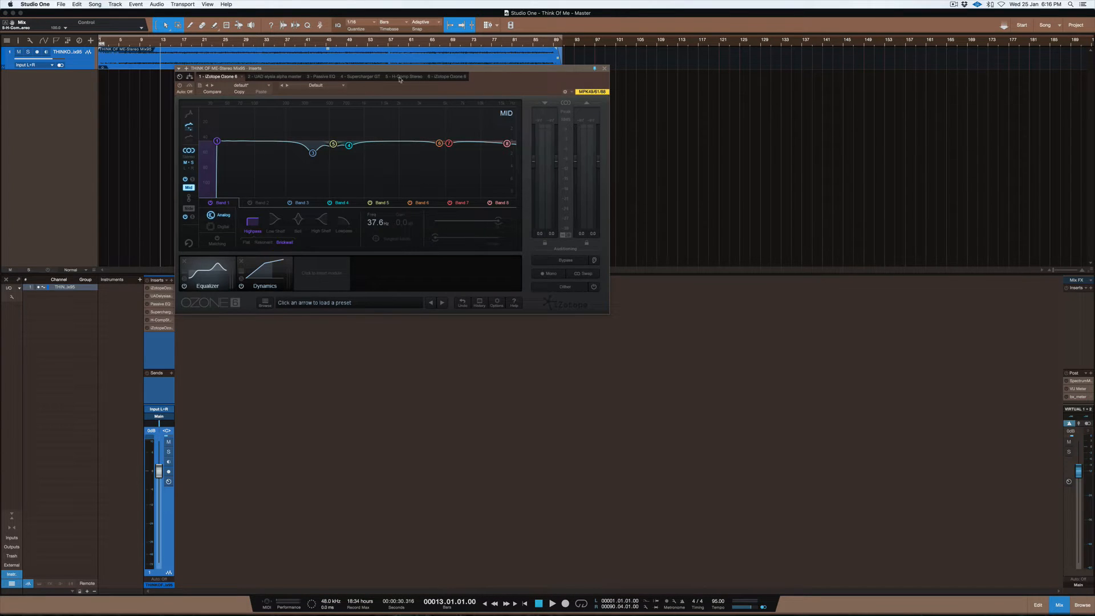
drag(368, 69, 432, 80)
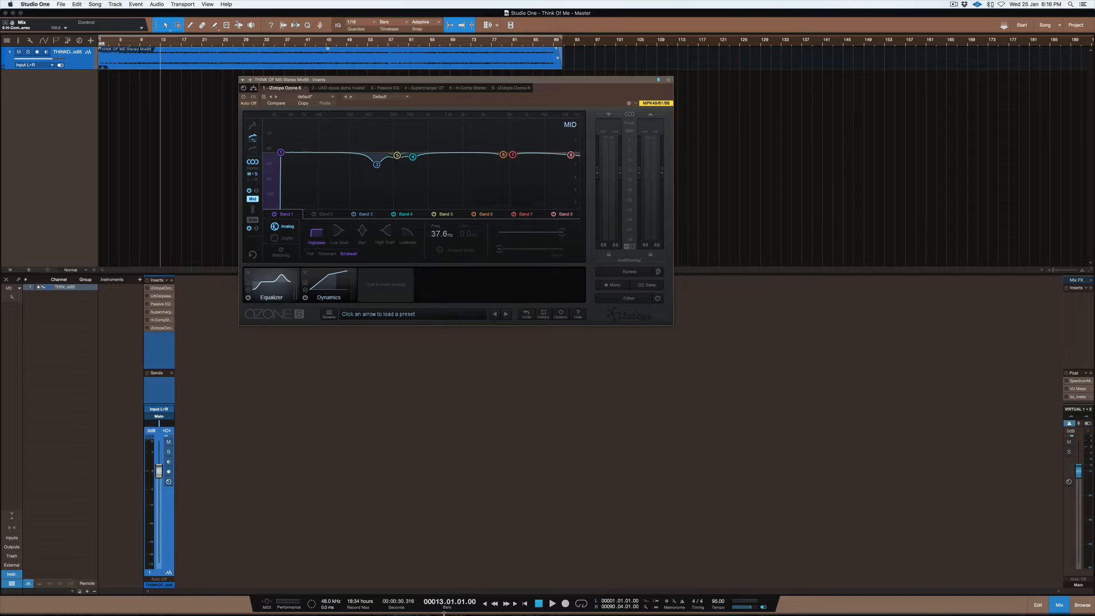
key(ctrl+Up)
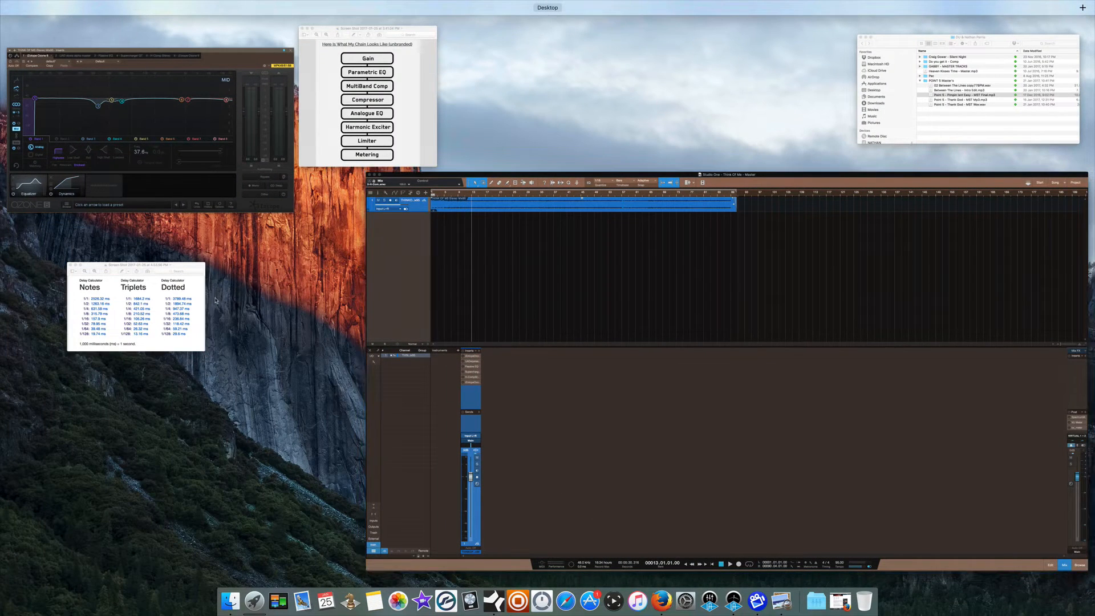
click(400, 141)
drag(591, 139, 813, 80)
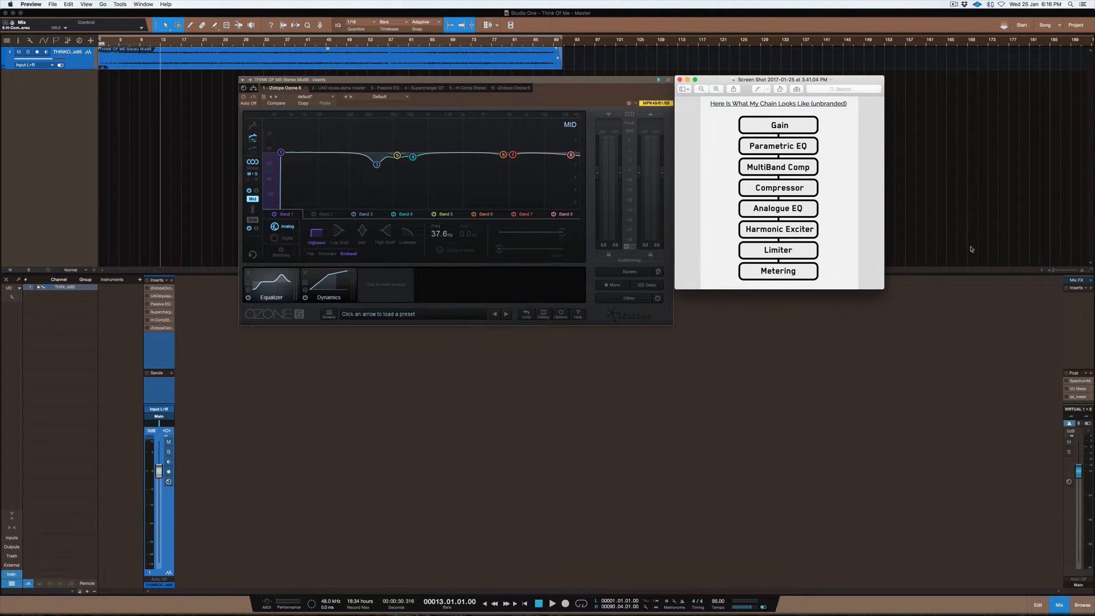
Open the main output's post-fader bx_meter, VU Meter and Spectrum Meter, and narrow the Spectrum Meter window
click(1080, 400)
click(1080, 399)
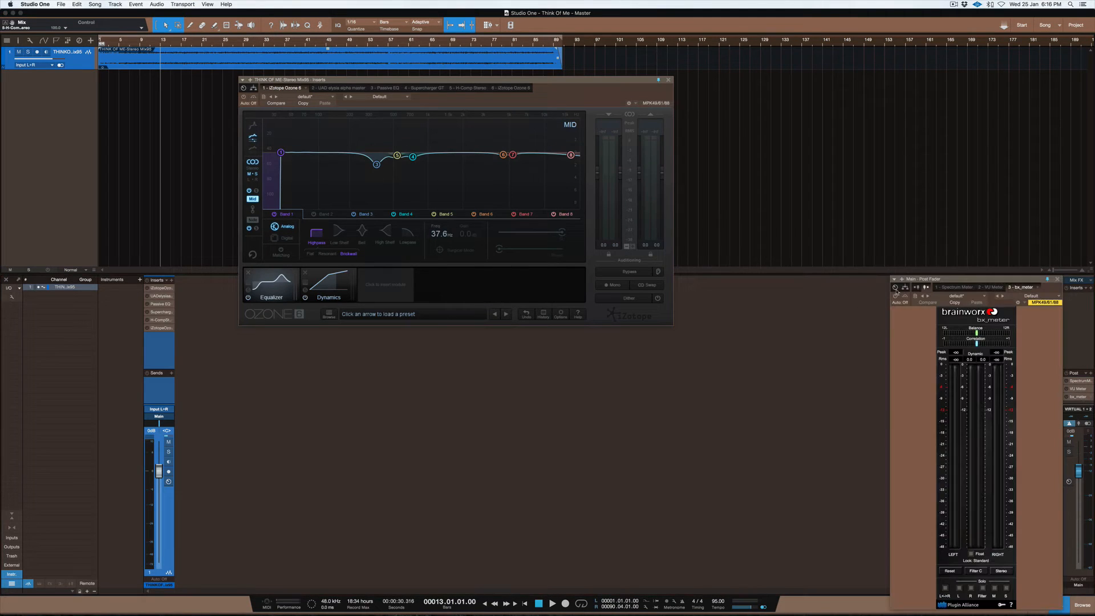
click(1078, 389)
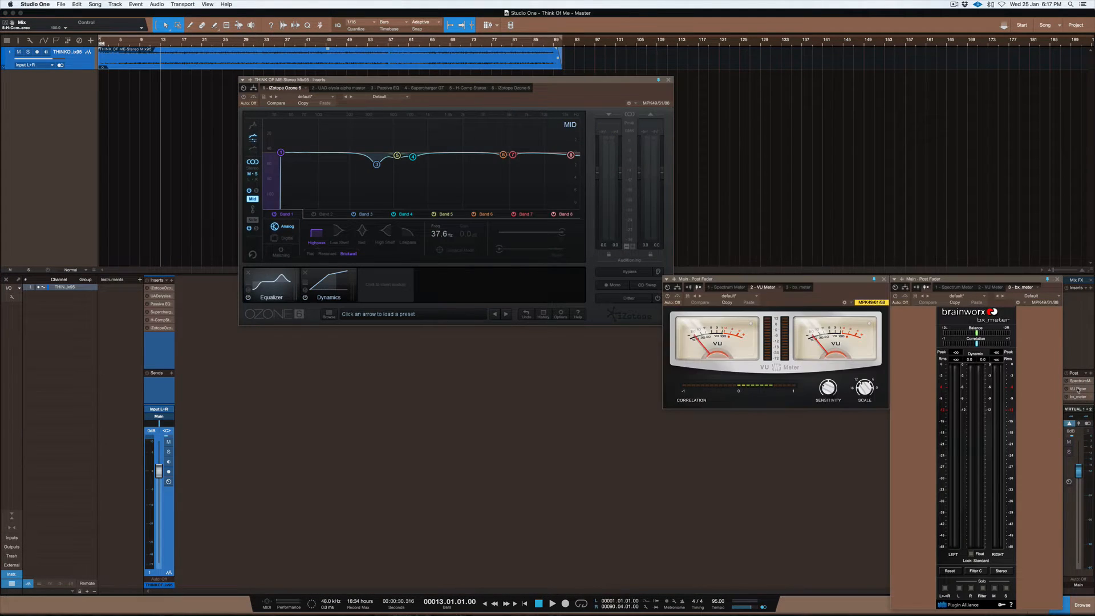
click(1080, 380)
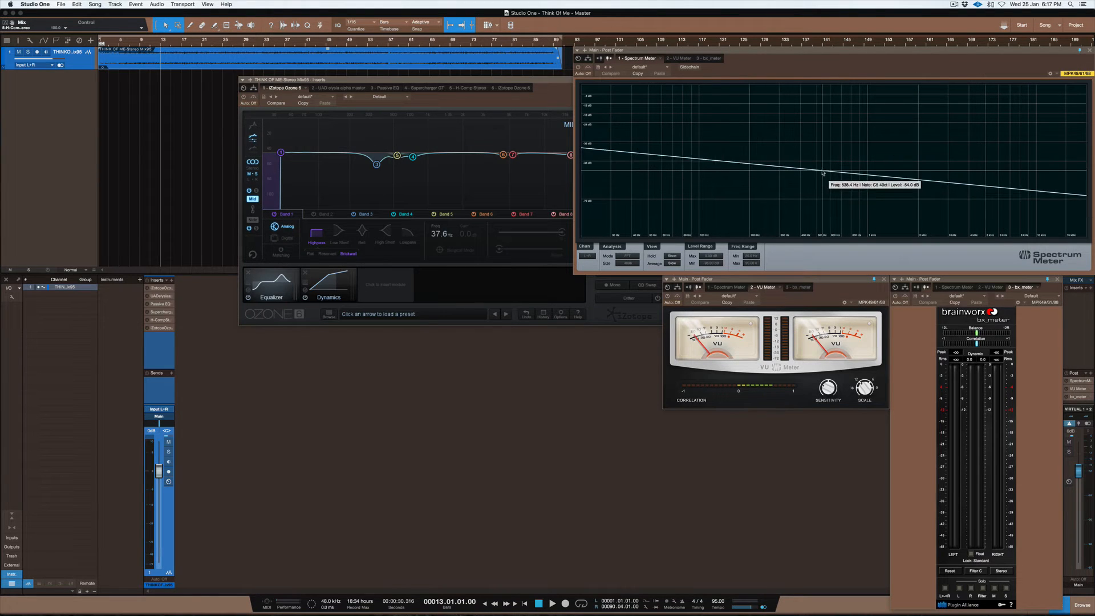
drag(574, 128, 662, 132)
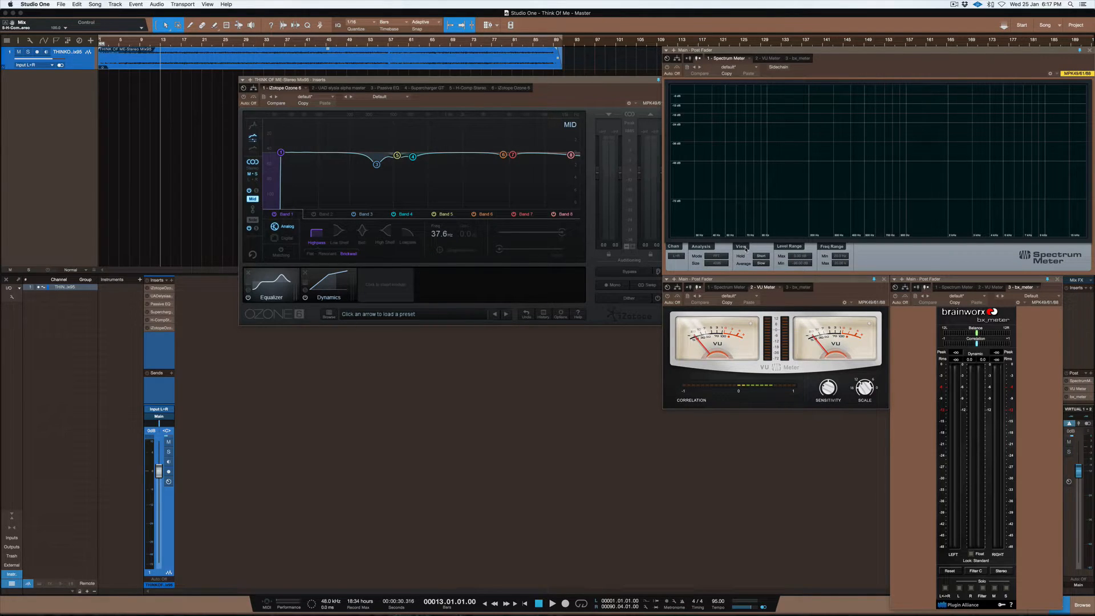
Set the Spectrum Meter's hold to Short and its averaging to Slow
click(763, 257)
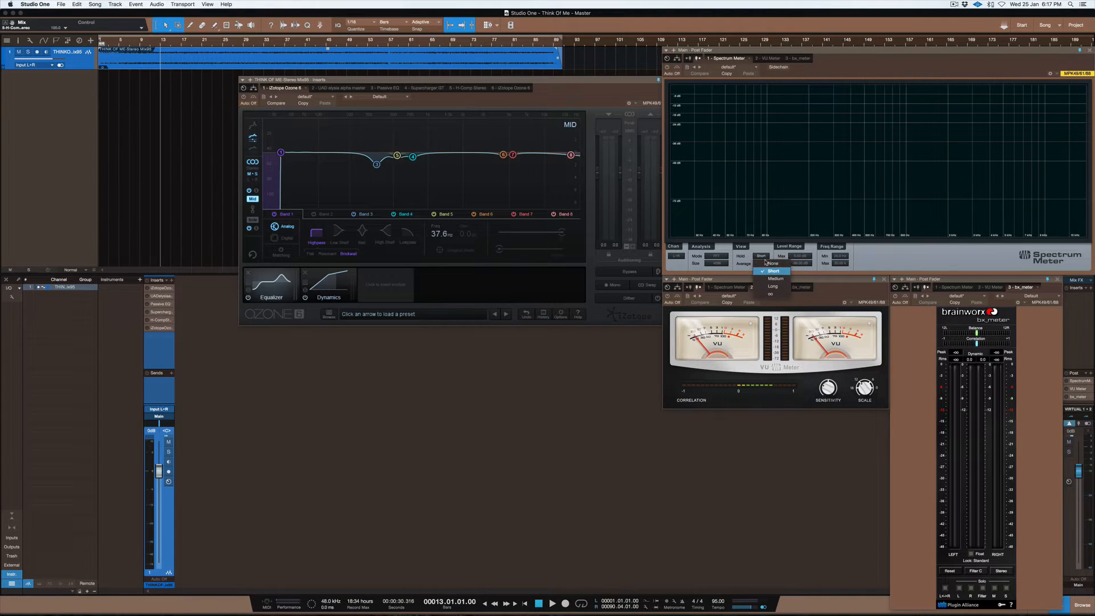
click(755, 273)
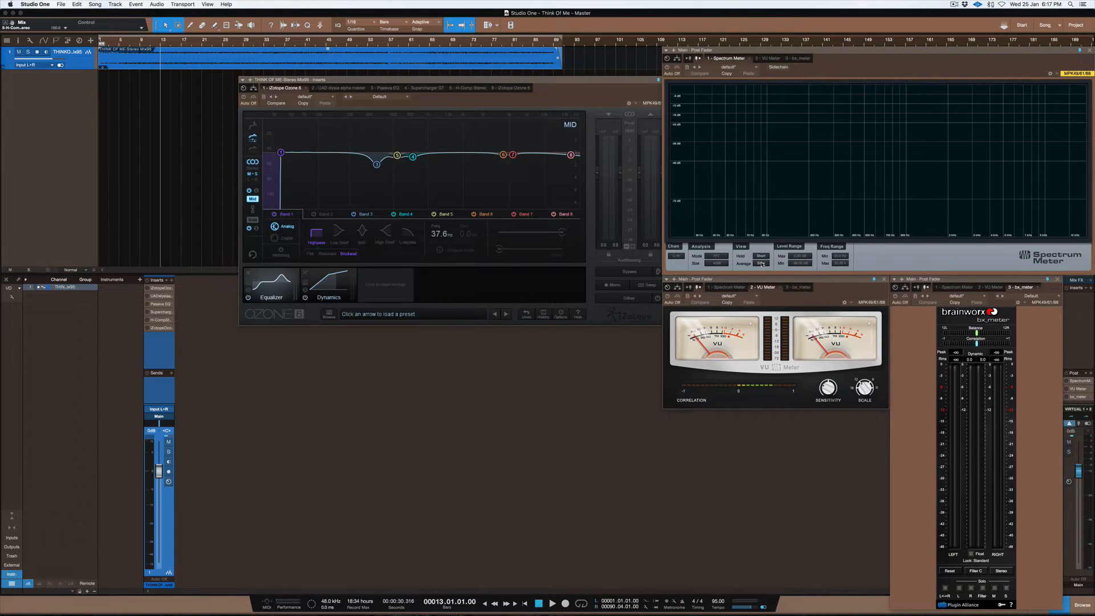
click(762, 264)
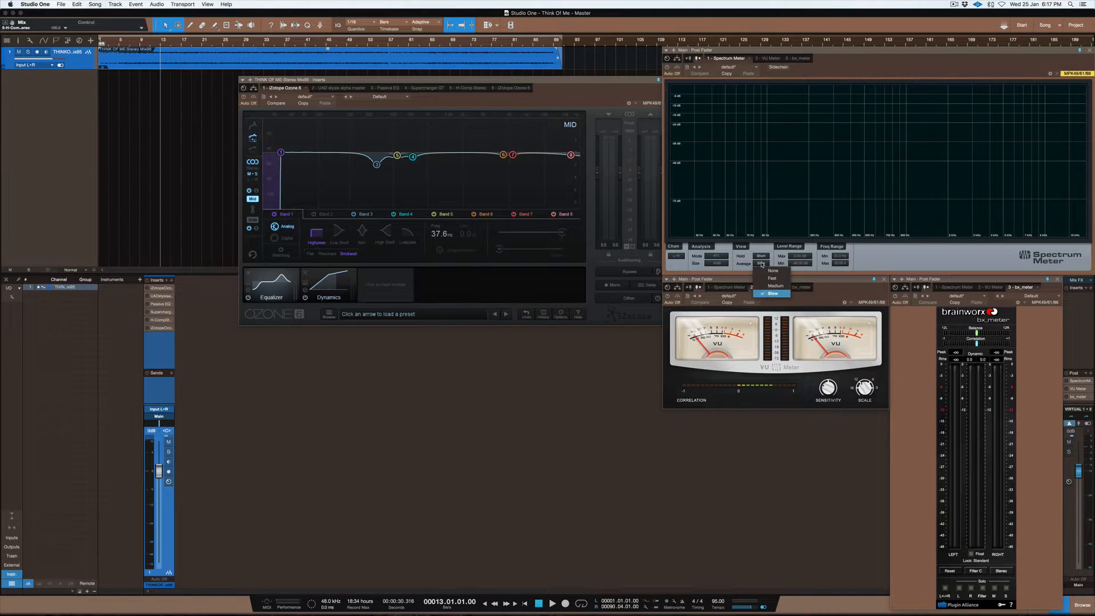
click(773, 294)
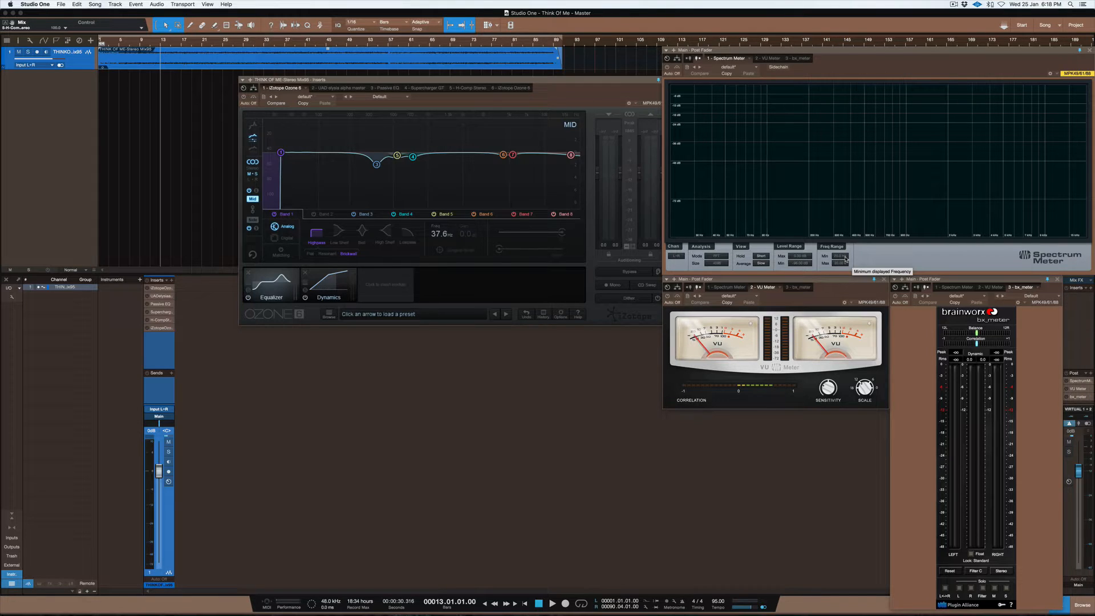
mouse_move(797, 190)
mouse_down()
mouse_move(827, 190)
mouse_move(801, 208)
mouse_up()
Activate the VU Meter and play the track from bar 13 to check its level
click(774, 283)
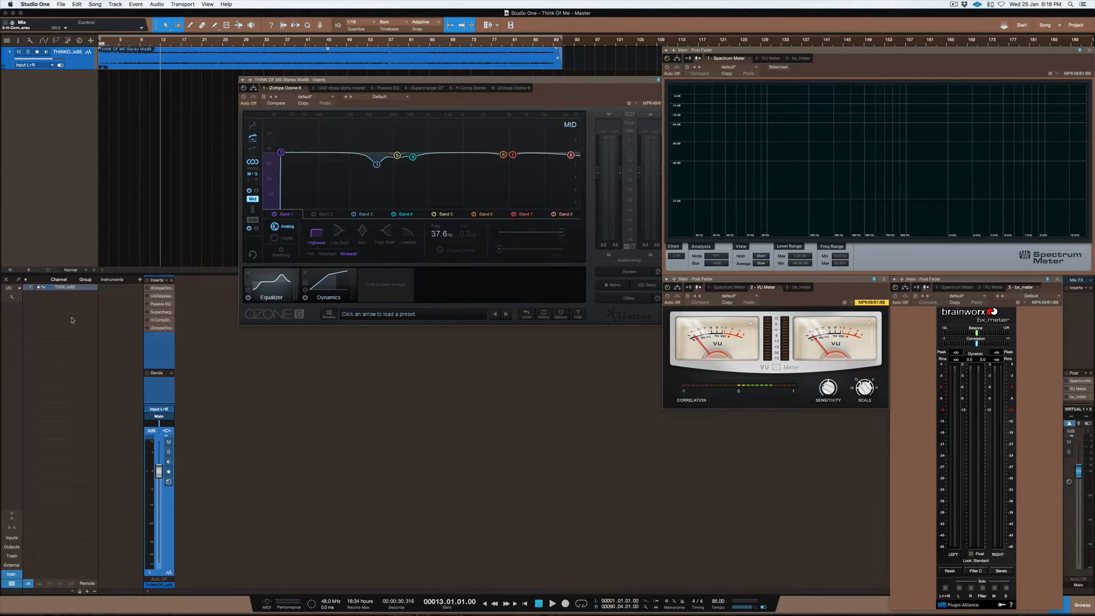
key(space)
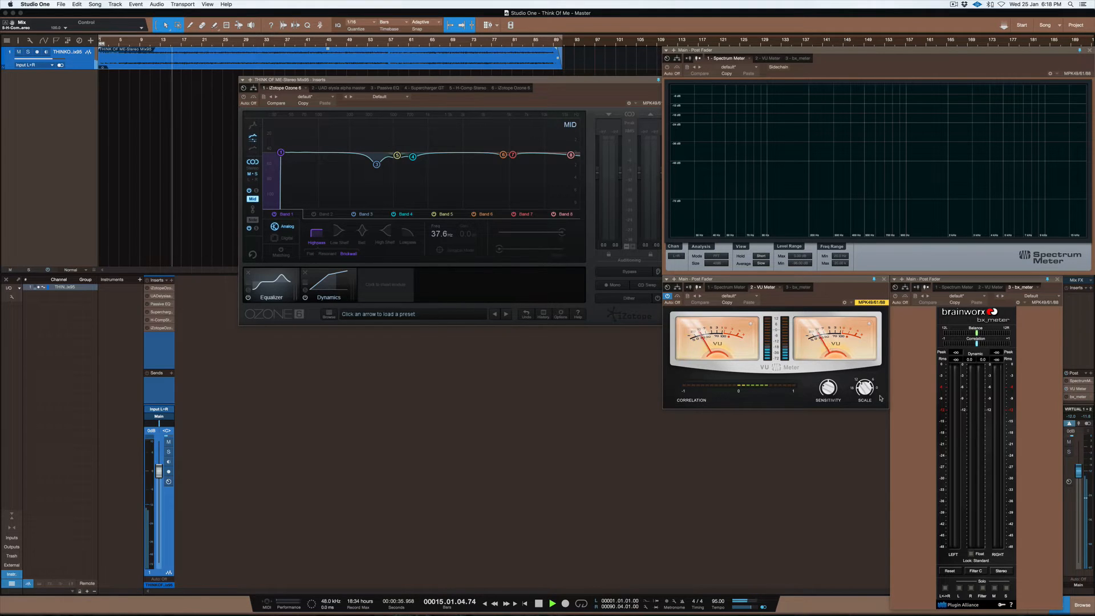
key(space)
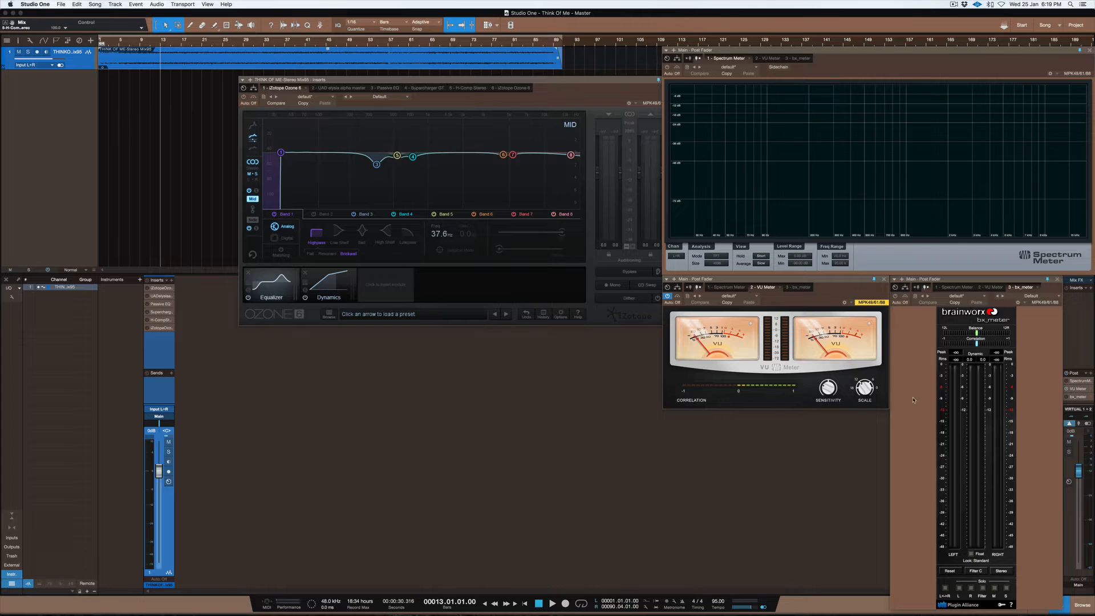
Activate the first Ozone insert and view its side equalizer curve, returning to the mid curve
click(147, 288)
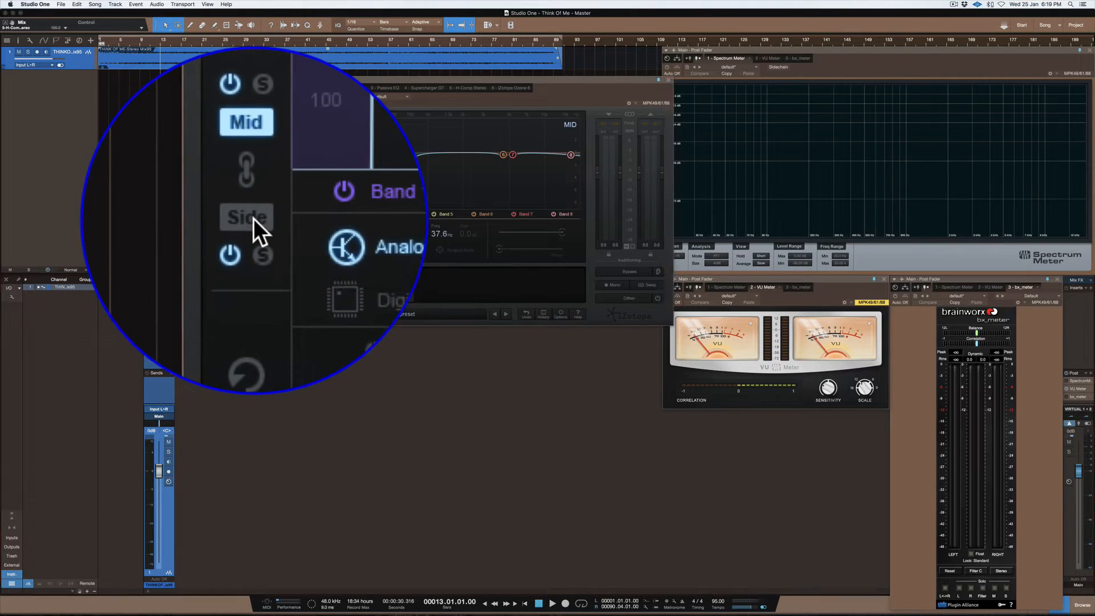
click(255, 220)
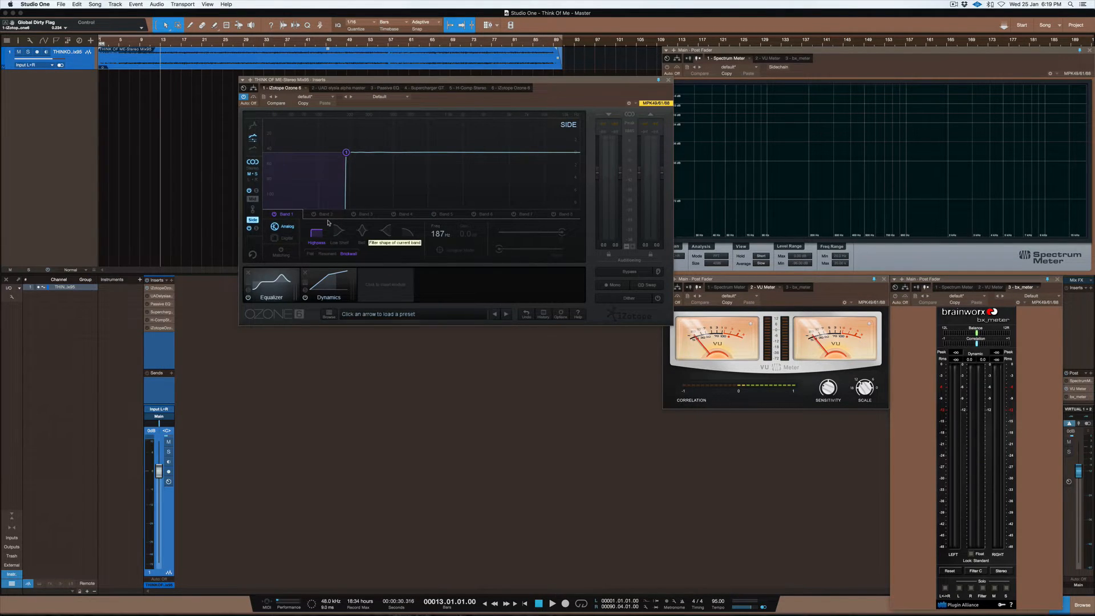
click(252, 198)
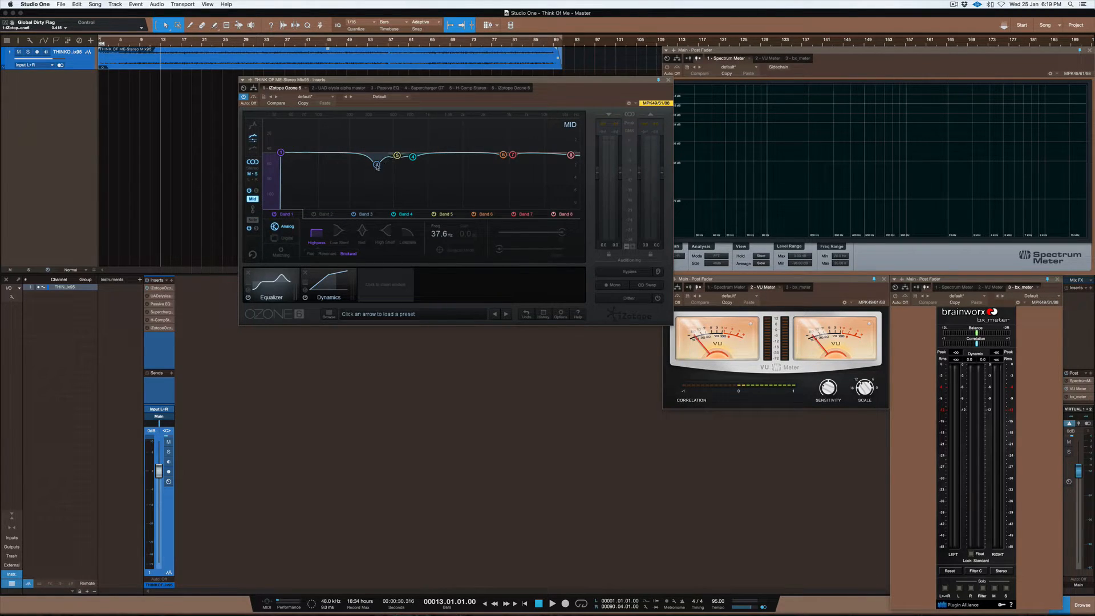
drag(435, 172, 340, 98)
drag(451, 76, 440, 76)
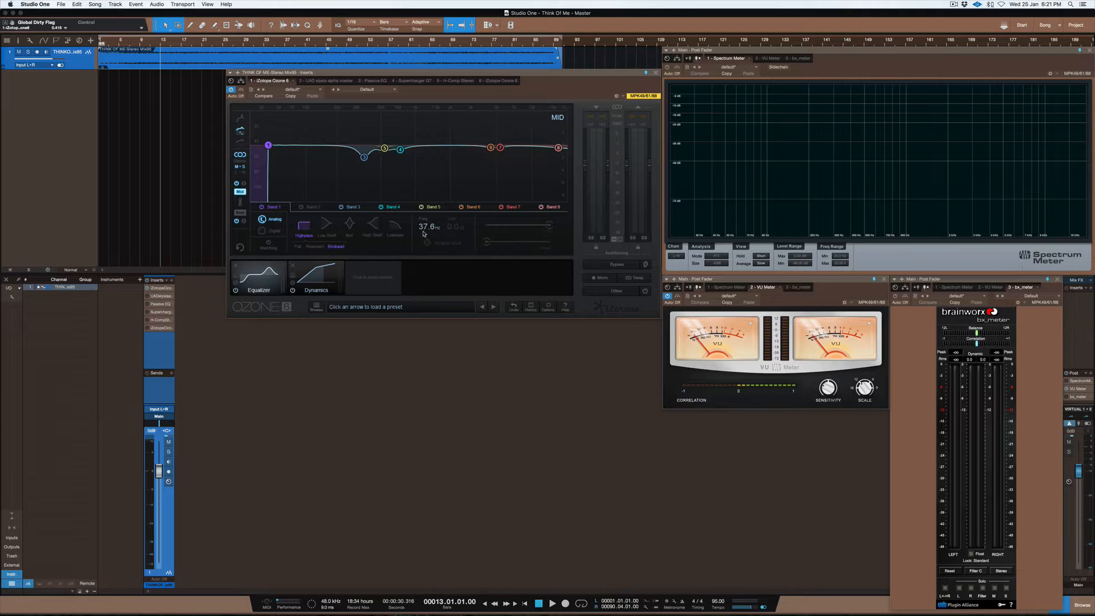
Compare playback with the mid equalizer's Band 1 high-pass off and on, leaving it on
click(261, 207)
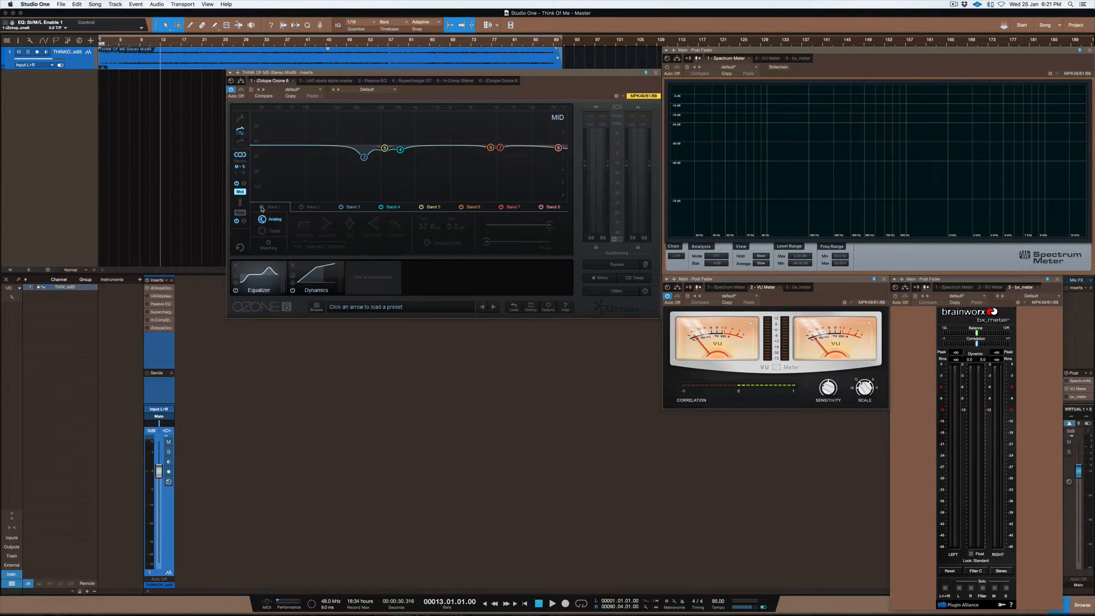
key(space)
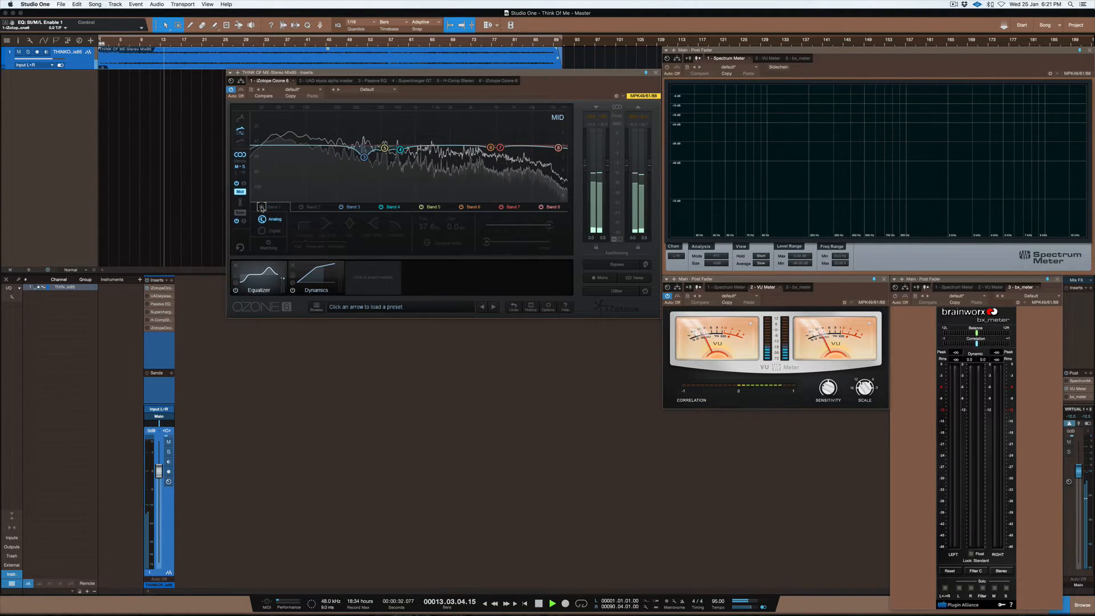
click(261, 207)
key(space)
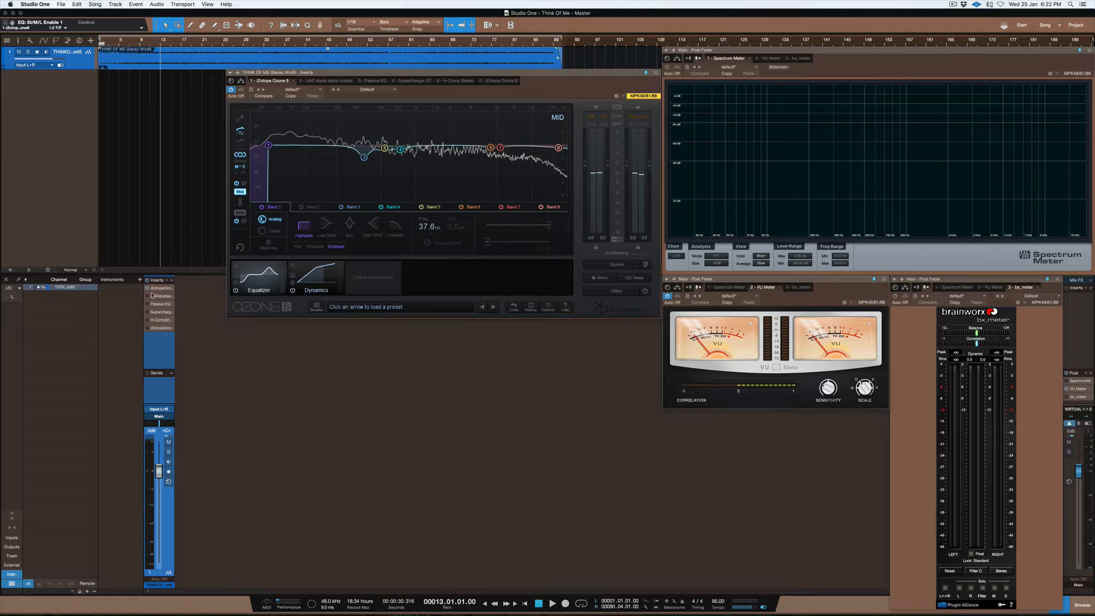
Open Ozone's Dynamics module and compare playback with the Ozone insert bypassed and active, leaving it active
click(323, 281)
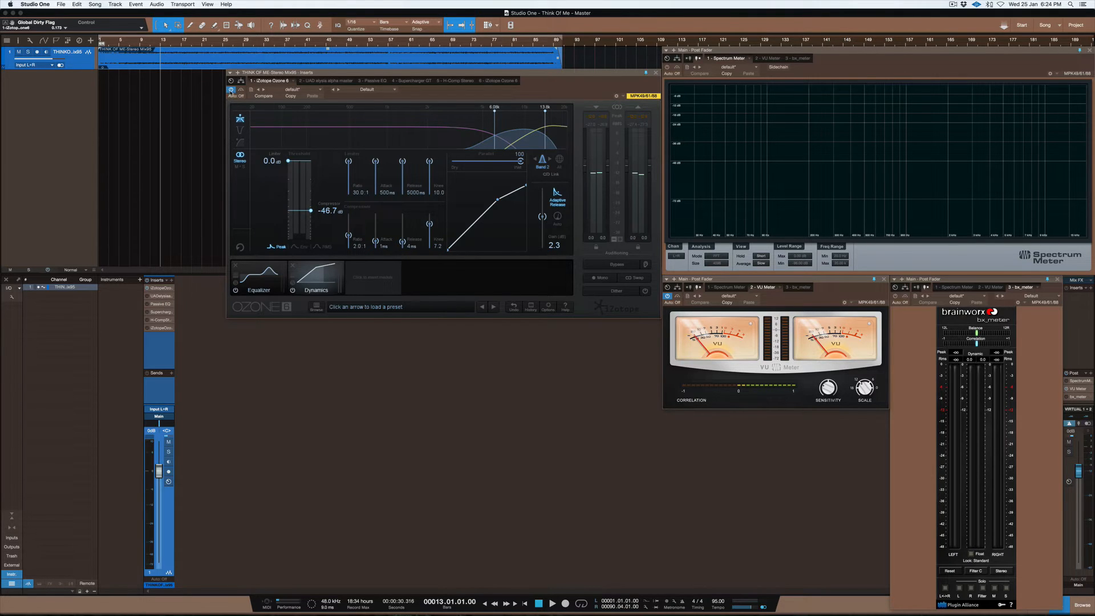
click(259, 280)
click(323, 282)
key(space)
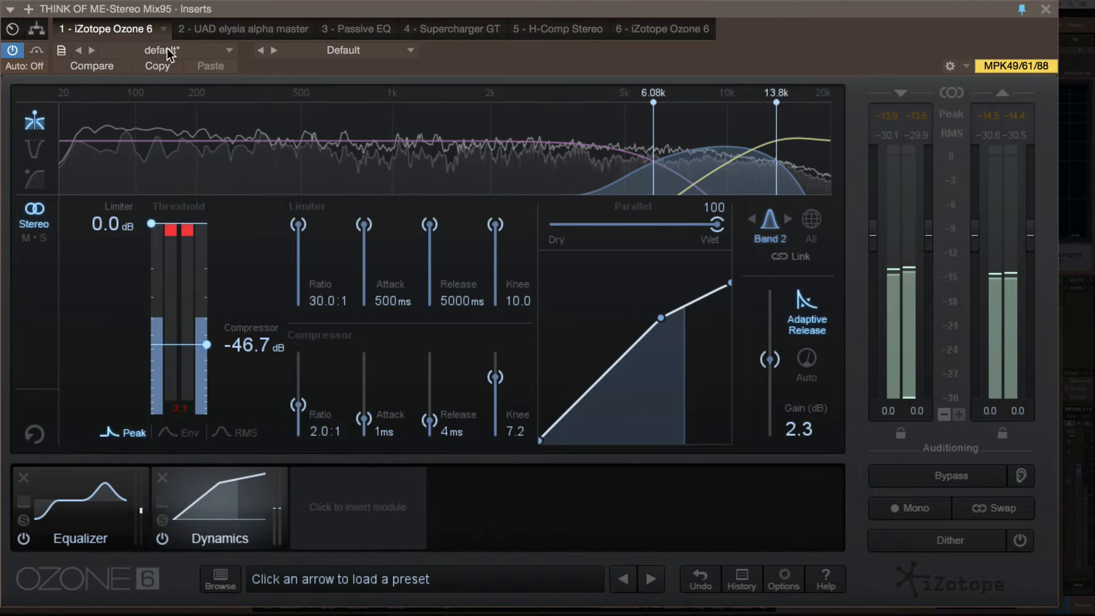
click(13, 52)
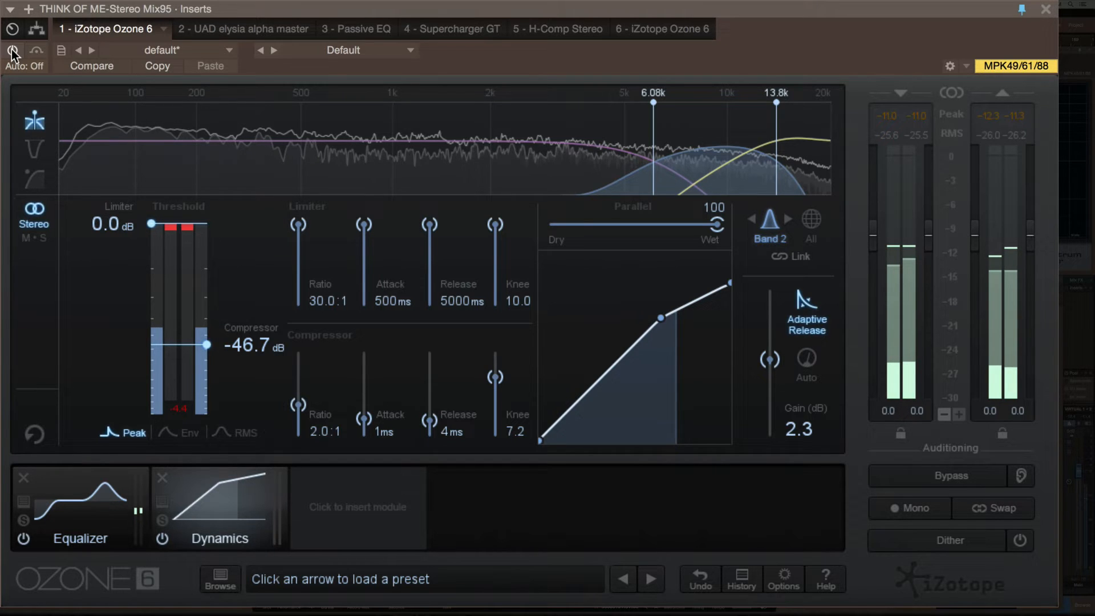
click(13, 51)
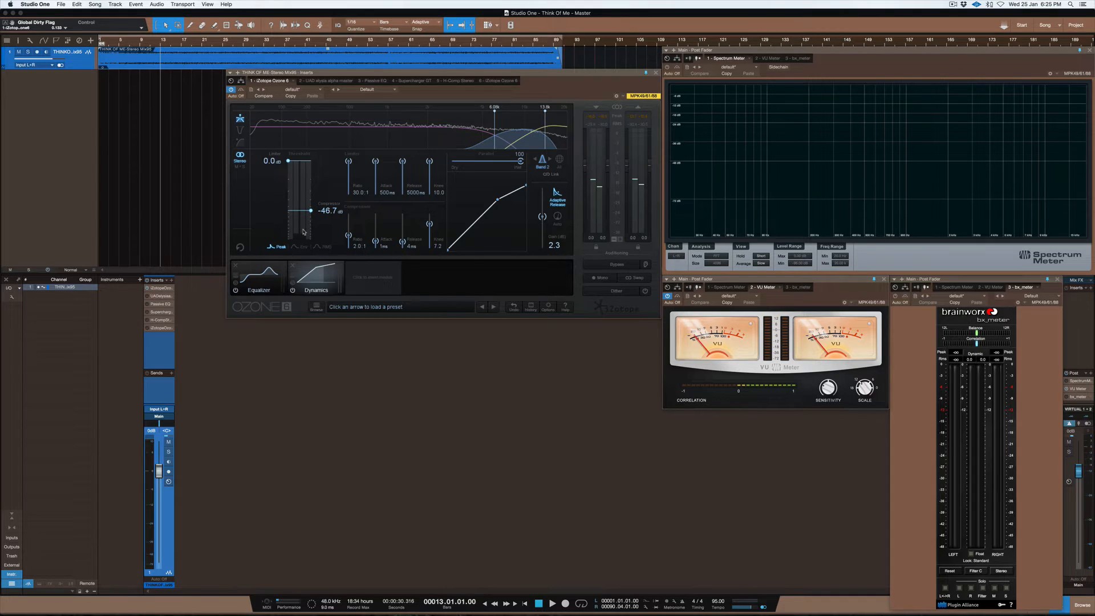
Revisit Ozone's Equalizer and Dynamics modules and show the modules available for the empty slot
click(265, 277)
click(308, 277)
click(375, 271)
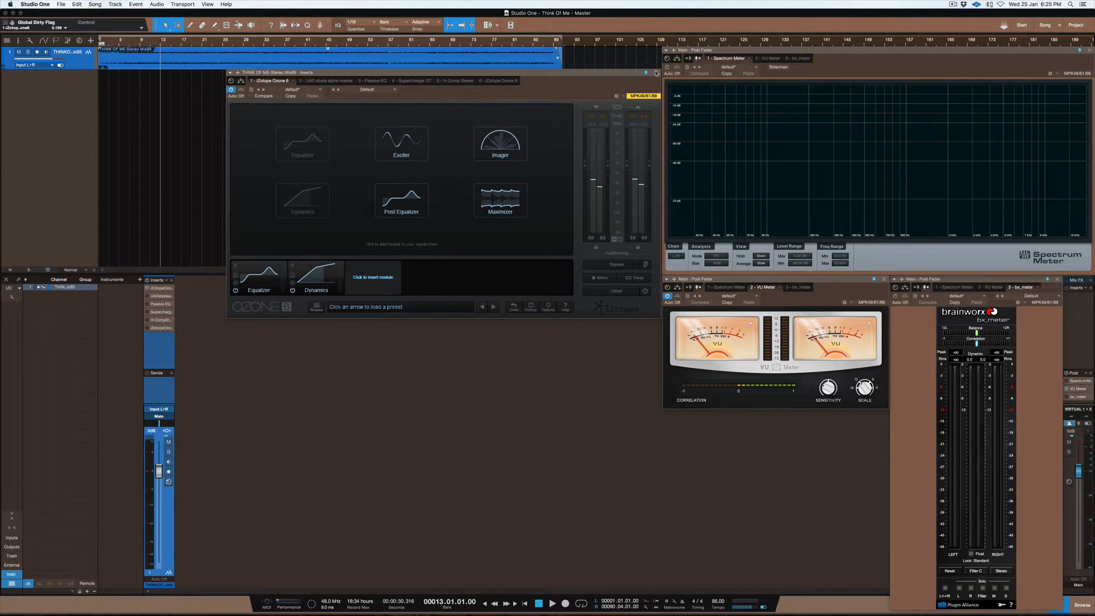
Move the Ozone window up and open the UAD elysia alpha master insert, placing its window directly beneath
drag(606, 75, 606, 53)
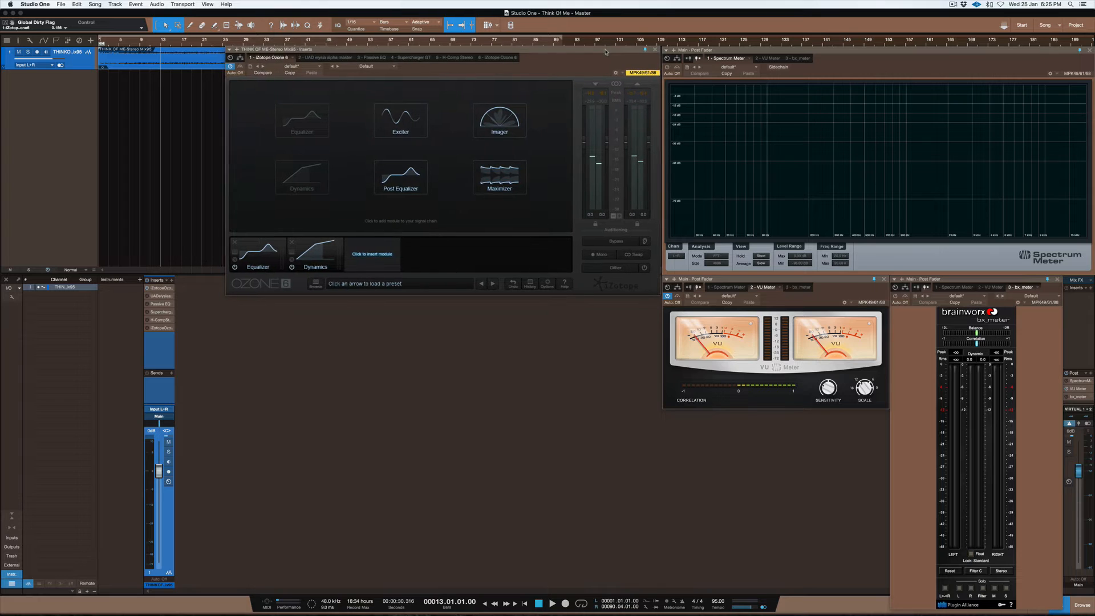
double_click(155, 296)
drag(412, 322, 440, 303)
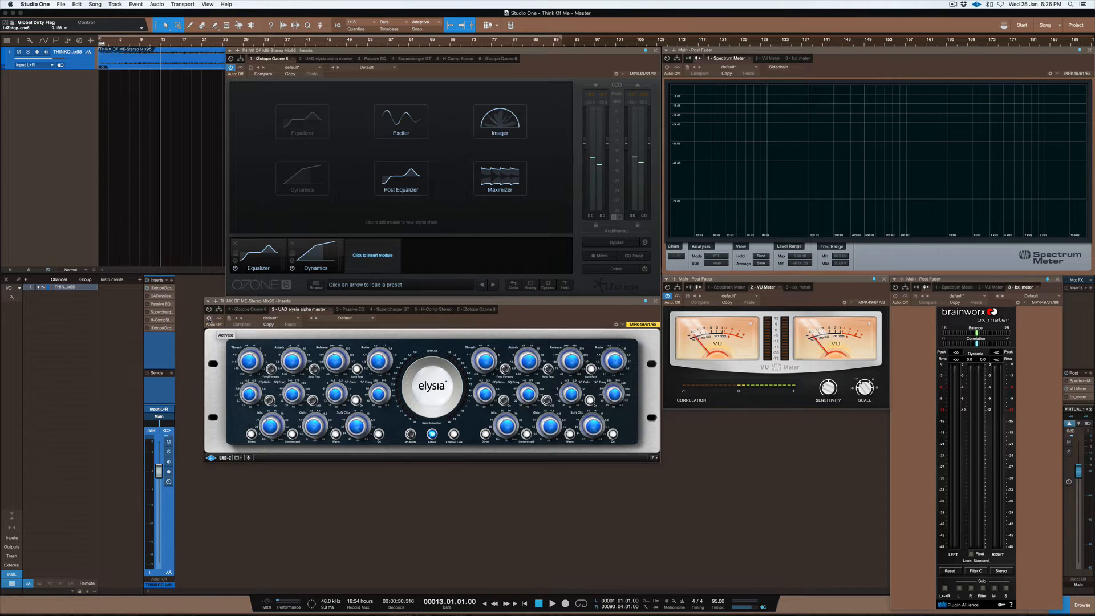
Compare playback from bar 13 with the elysia alpha master off and on, leaving it active
key(space)
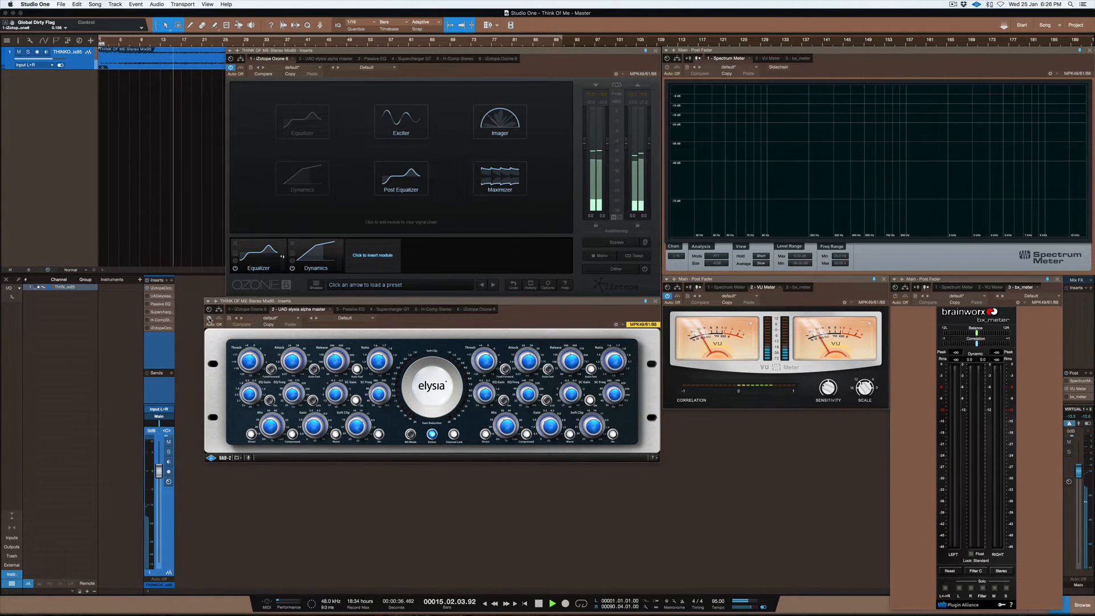
click(209, 318)
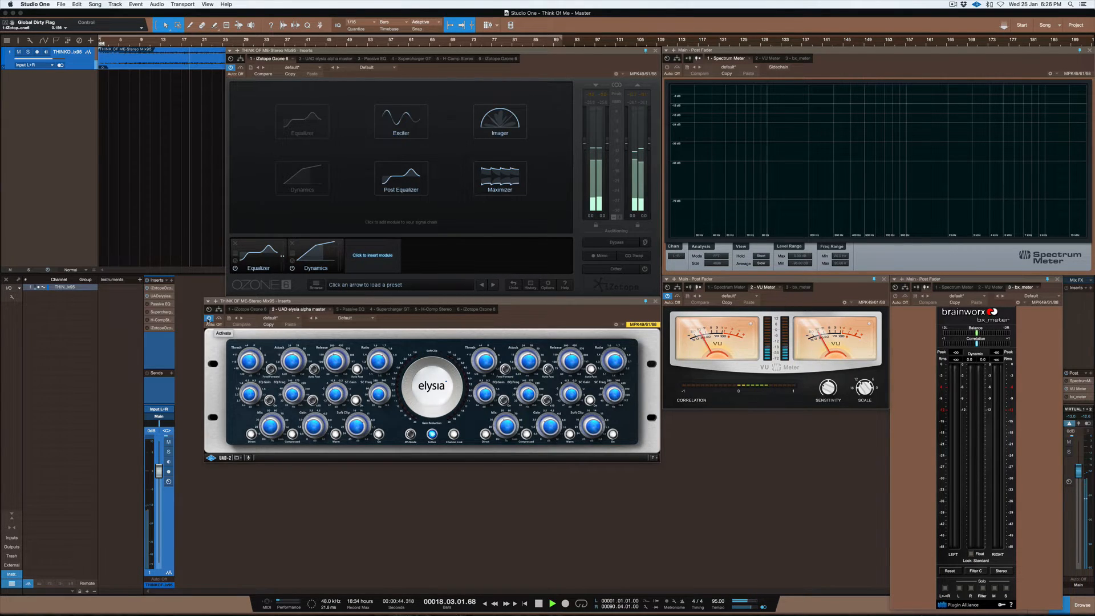
click(209, 318)
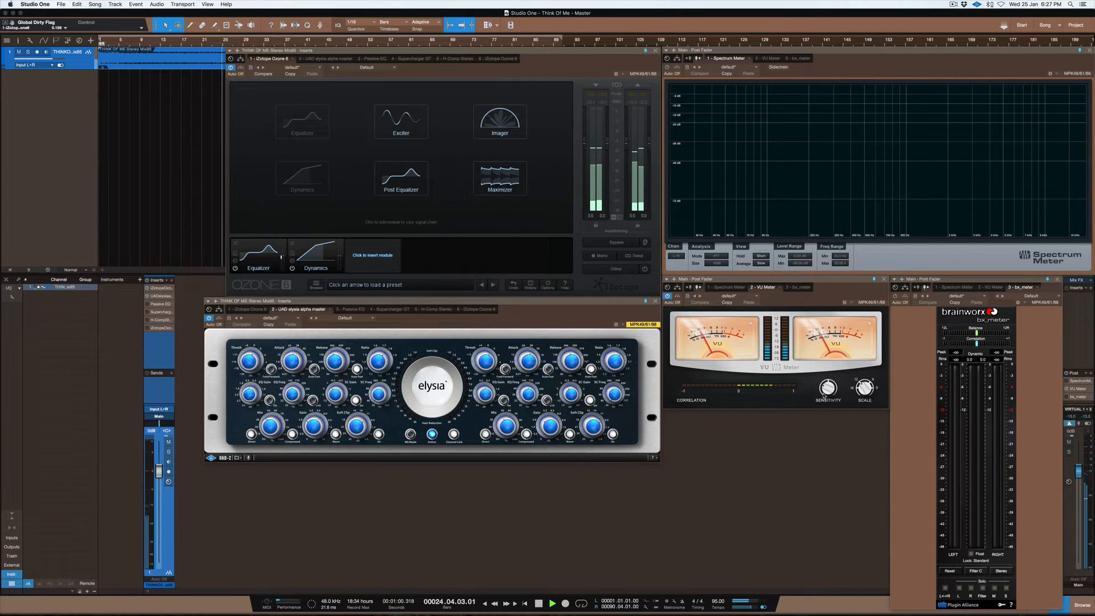
key(space)
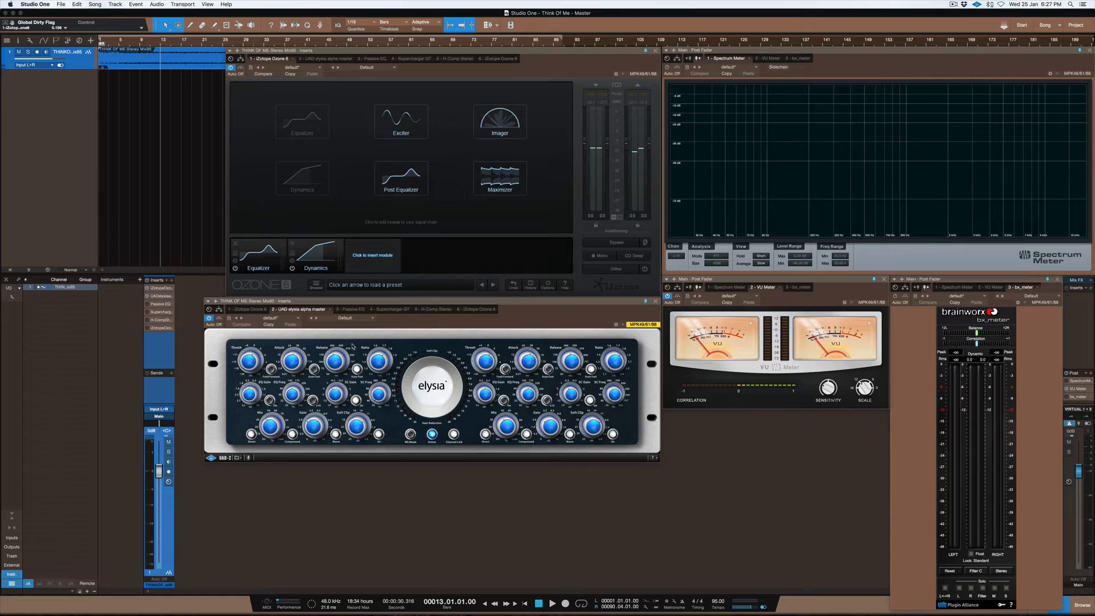
Switch to Preview and bring up the image with the delay calculator times
key(F4)
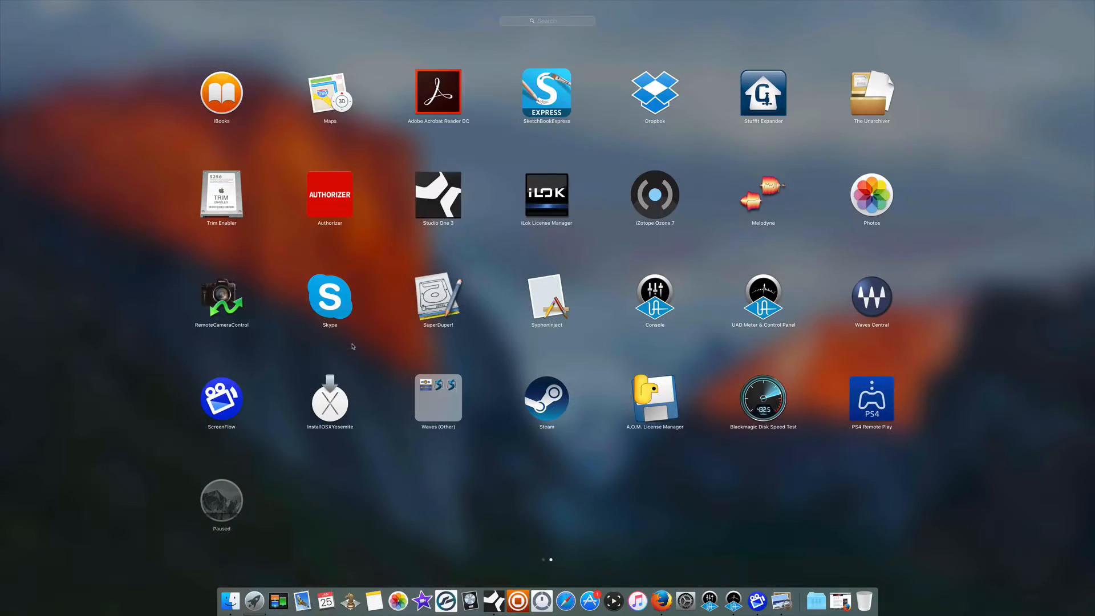
key(F3)
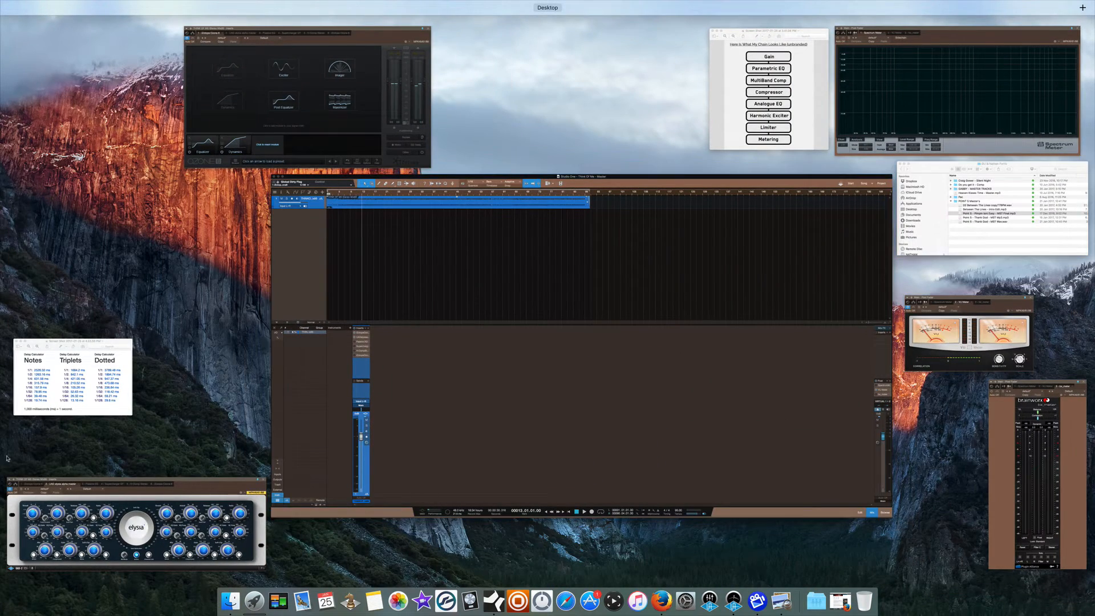
click(63, 401)
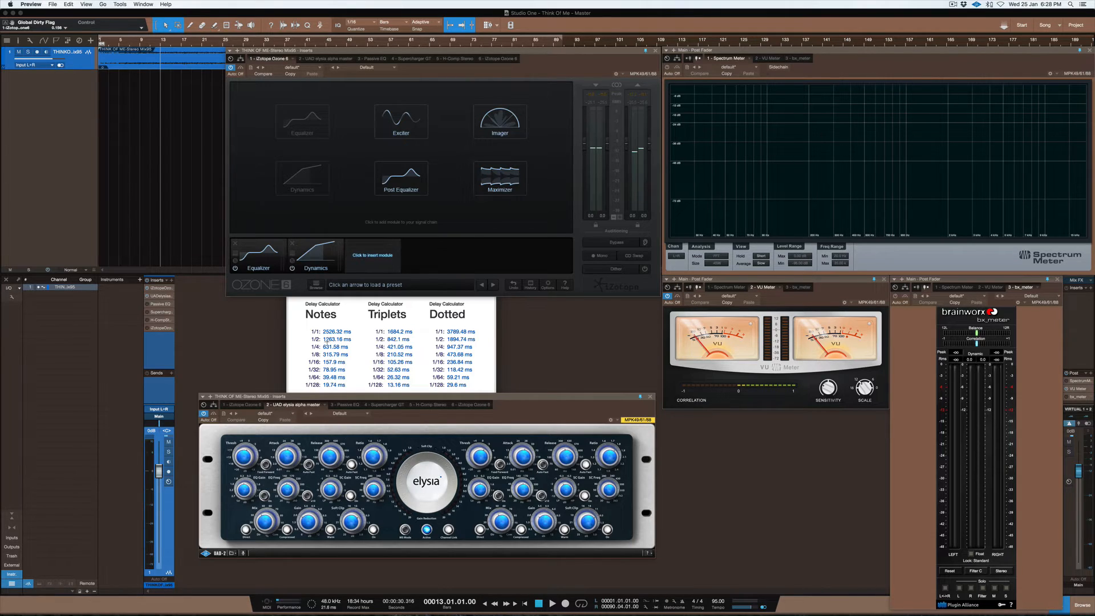
Mark the Notes column of the delay calculator, clear the selection, and place the image window below the VU Meter
click(355, 329)
drag(357, 324, 302, 391)
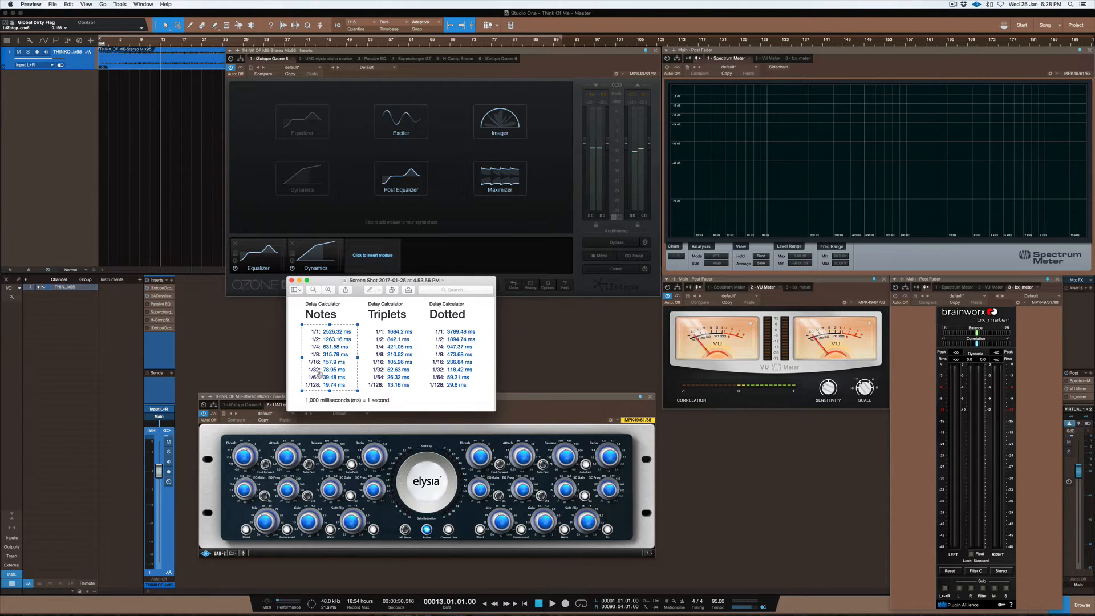
click(362, 361)
drag(330, 282, 709, 422)
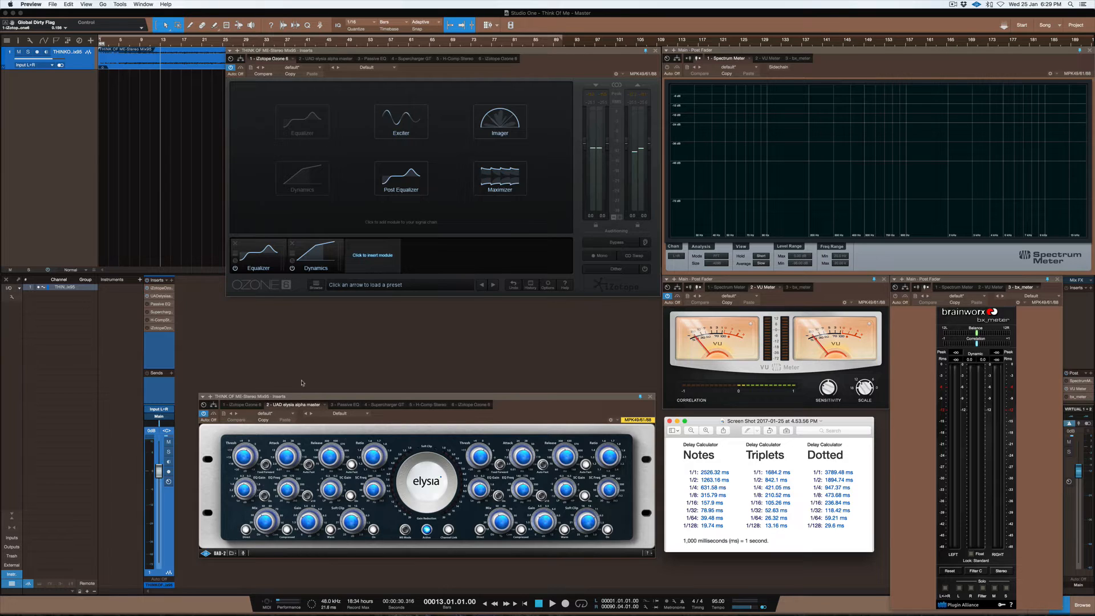
Add Universal Audio's UAD SSL G Bus Compressor to the stereo mix track's inserts
click(171, 281)
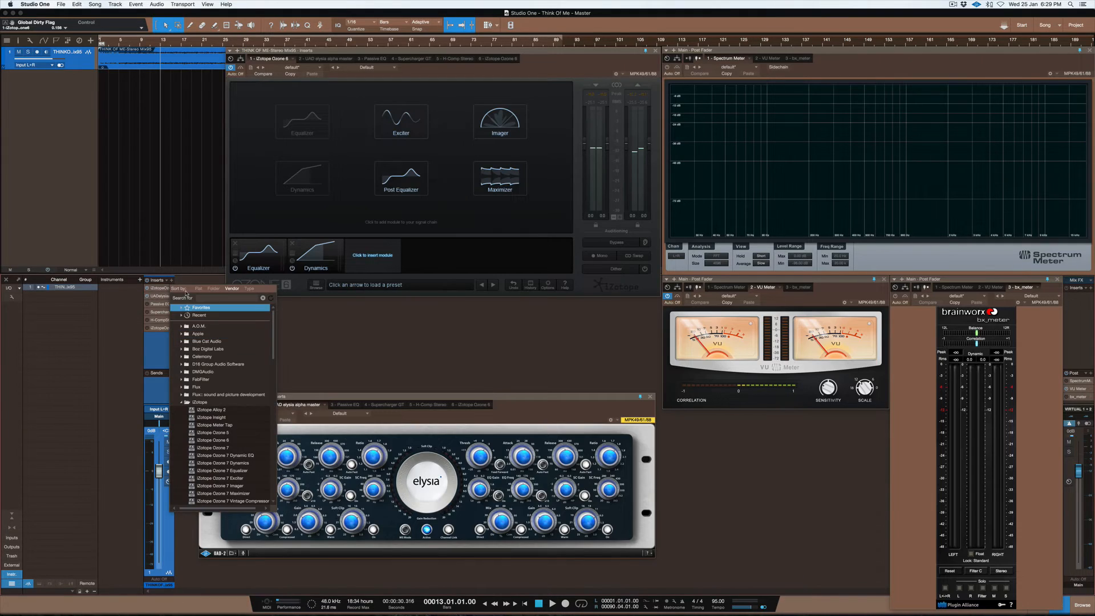
scroll(221, 436, down, 3)
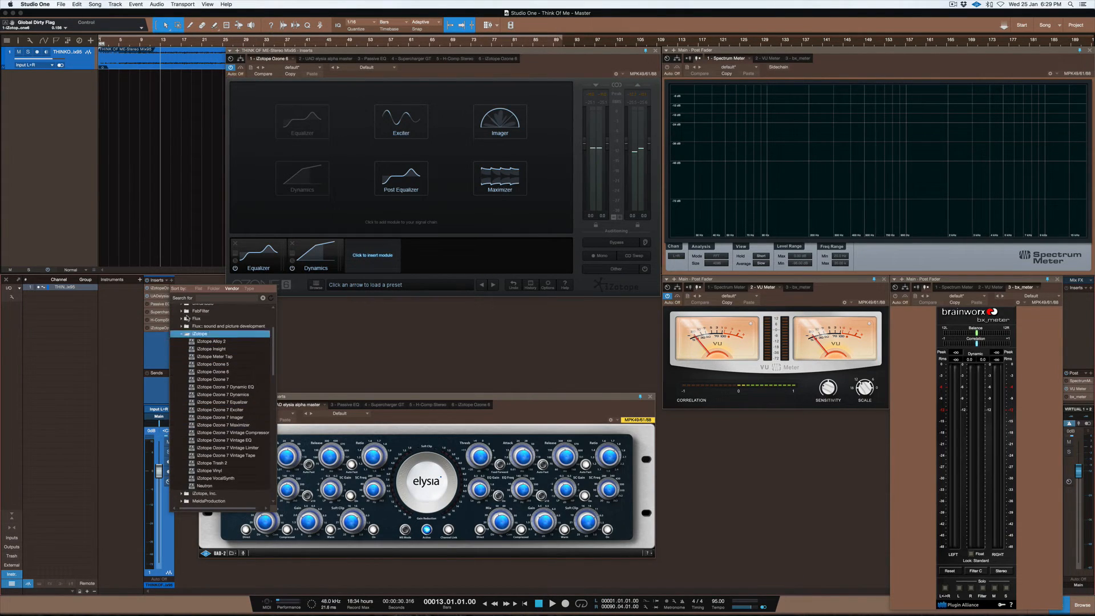
click(181, 335)
scroll(206, 349, down, 15)
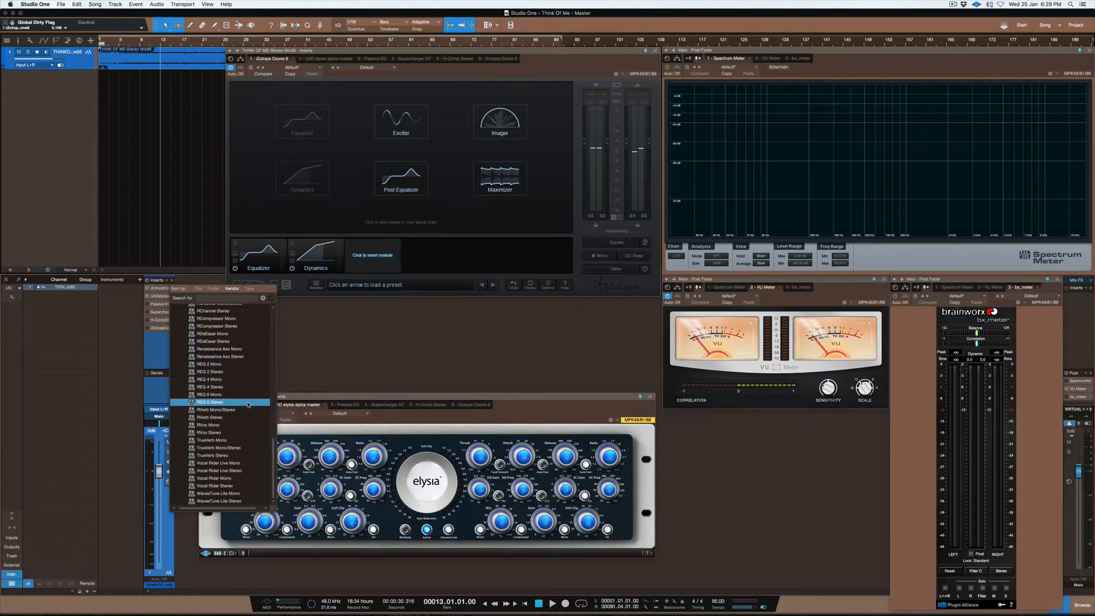
scroll(240, 354, up, 6)
scroll(240, 354, up, 12)
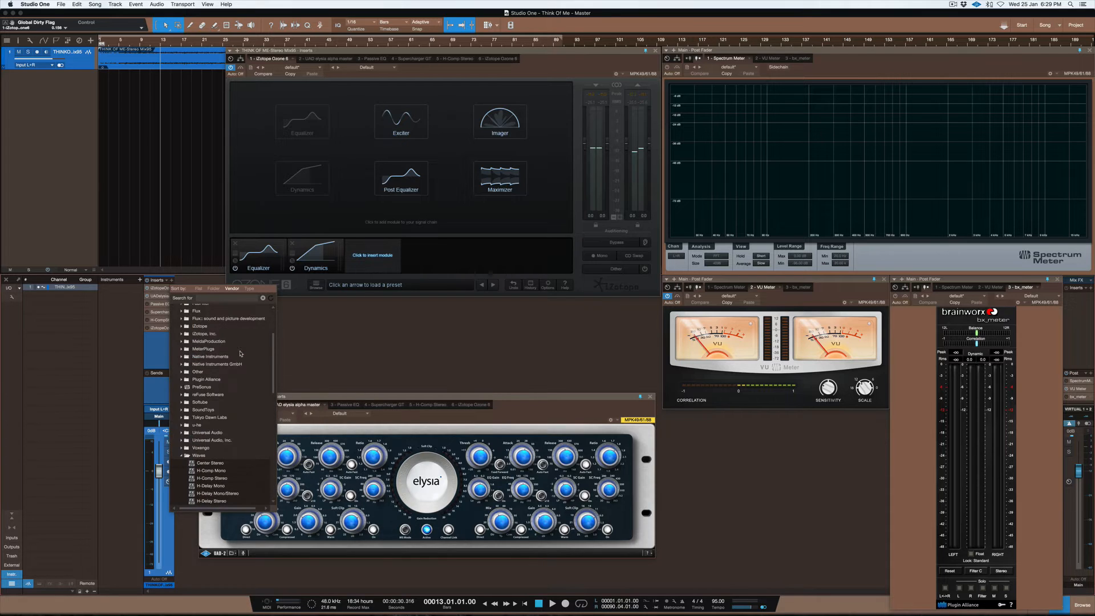
click(182, 455)
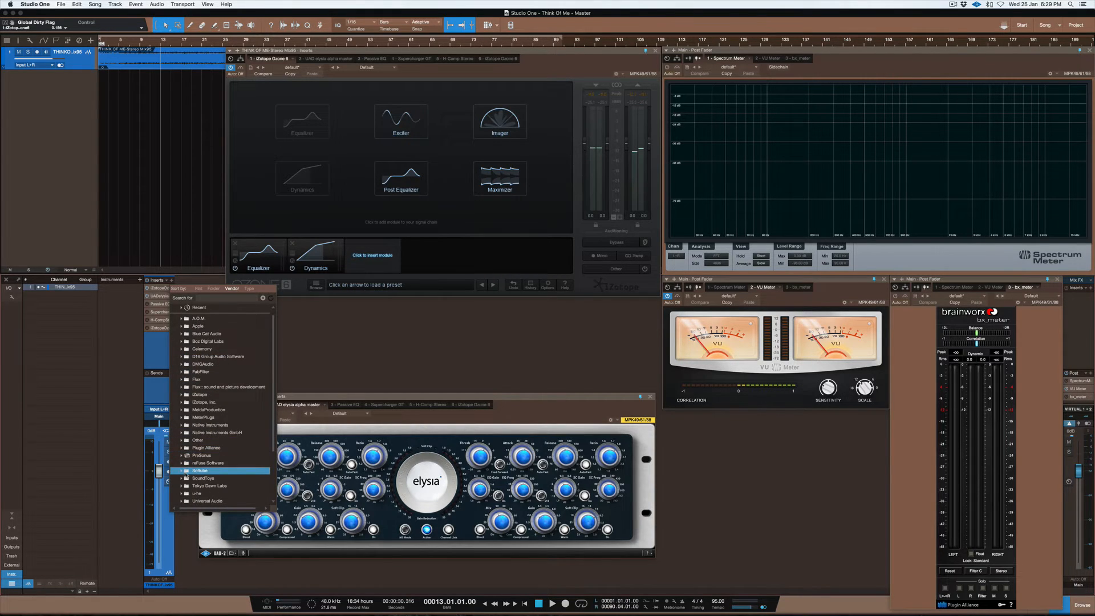
scroll(185, 474, down, 3)
click(181, 433)
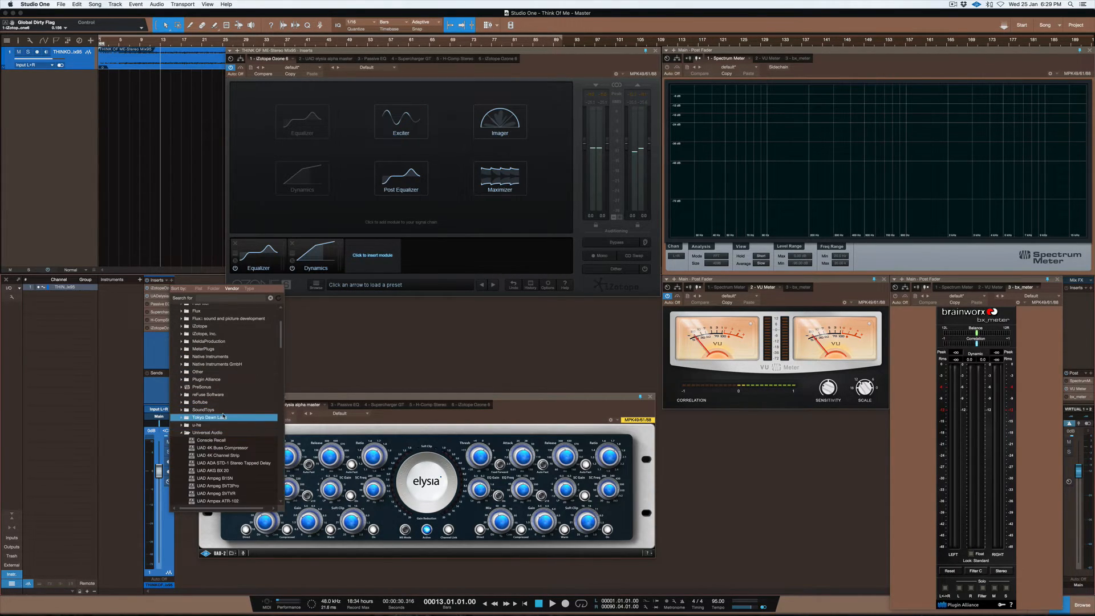
scroll(223, 417, down, 20)
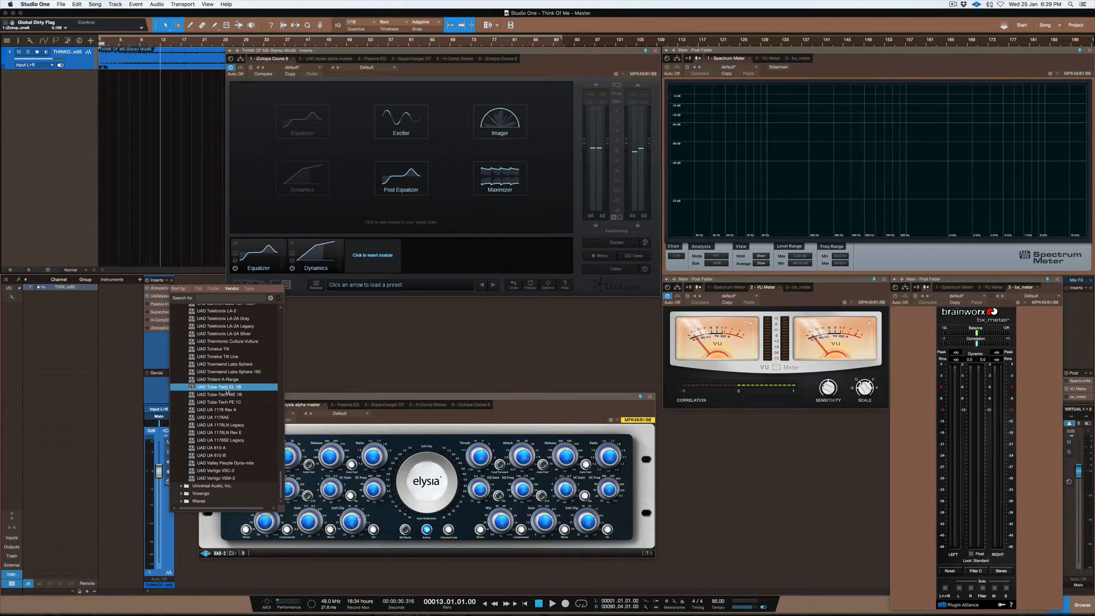
scroll(225, 376, up, 5)
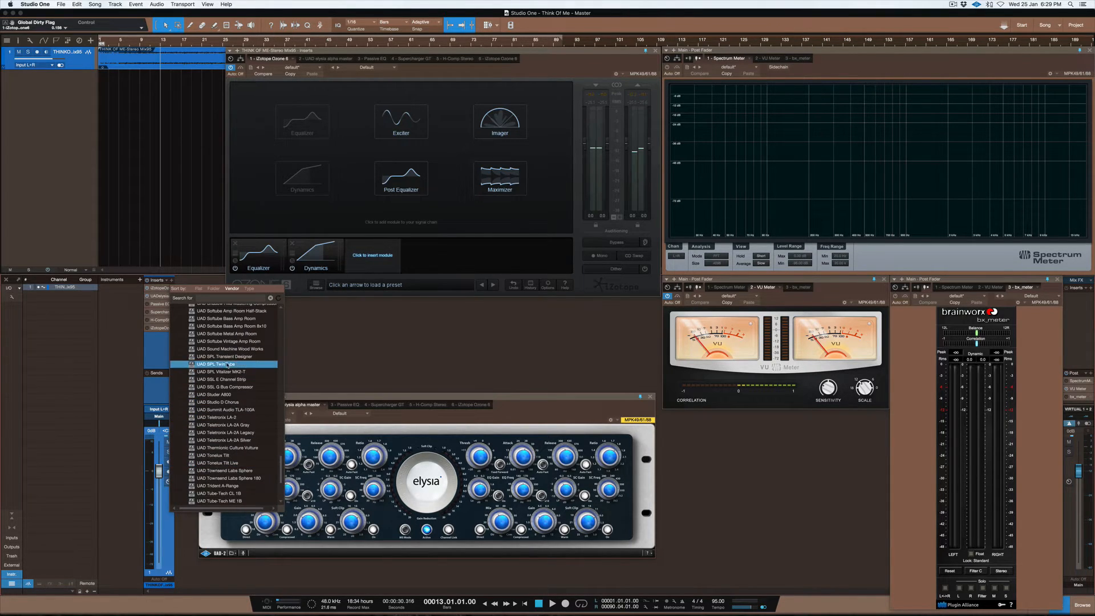
click(234, 387)
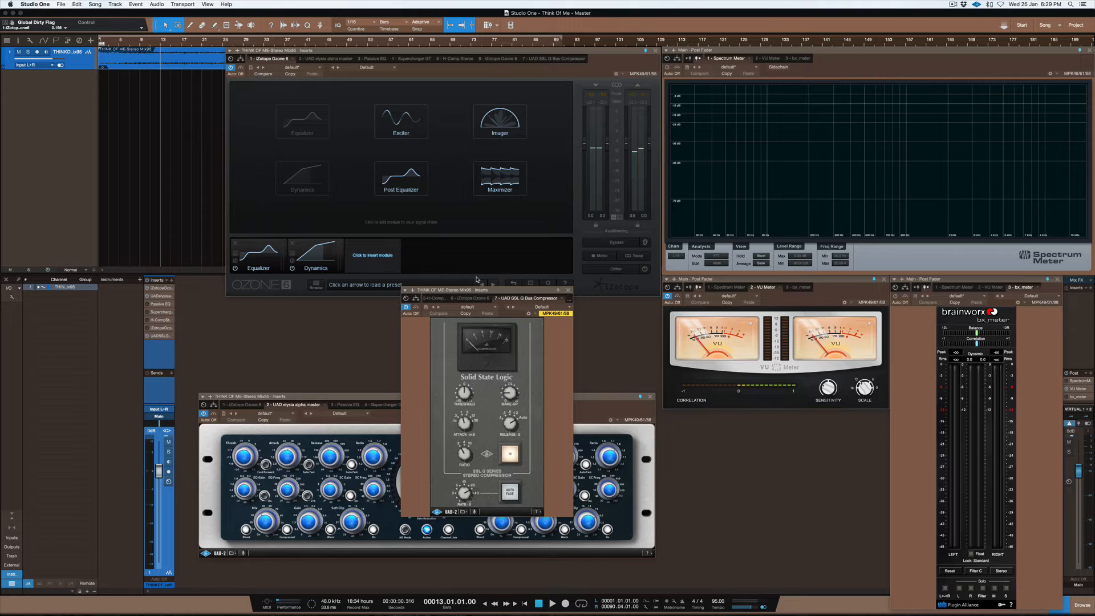
Move the SSL G Bus Compressor window higher and try out its Attack and Release settings
drag(499, 290, 554, 173)
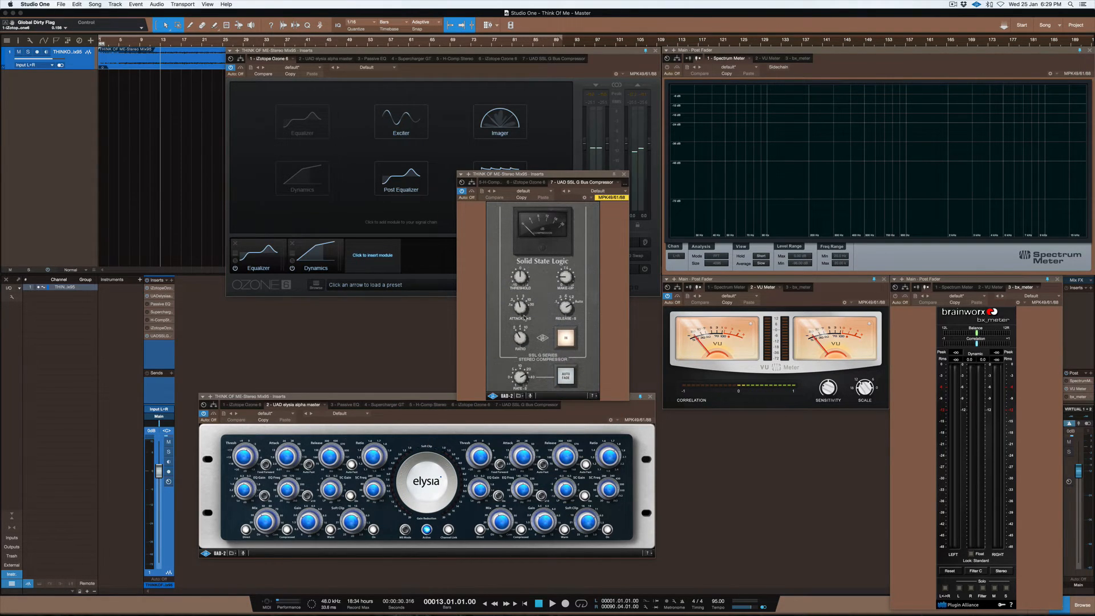
drag(523, 308, 543, 327)
drag(521, 303, 535, 312)
click(395, 397)
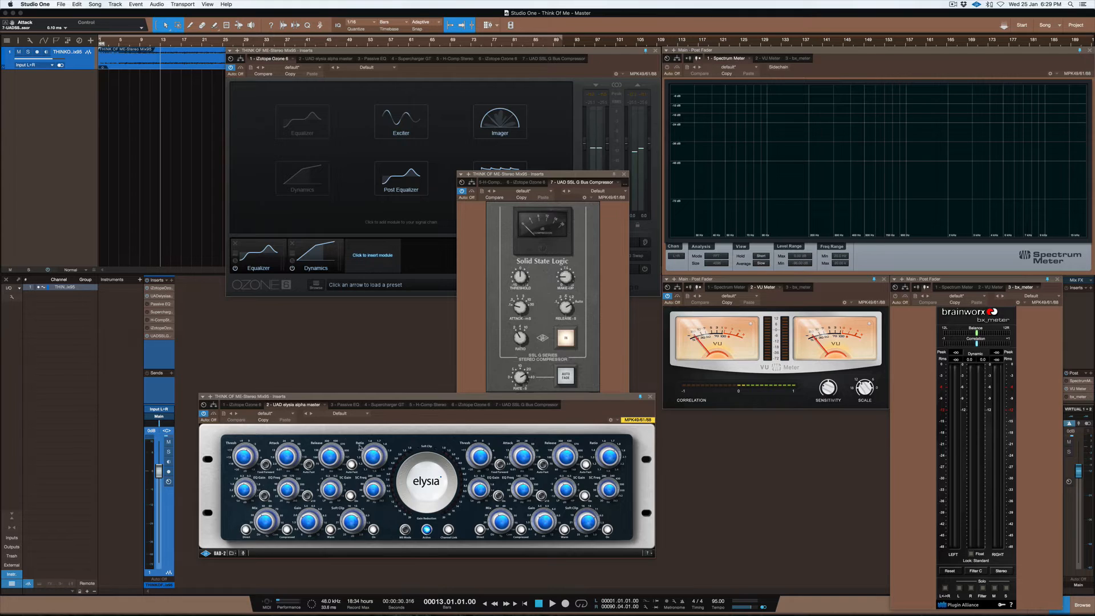
click(532, 306)
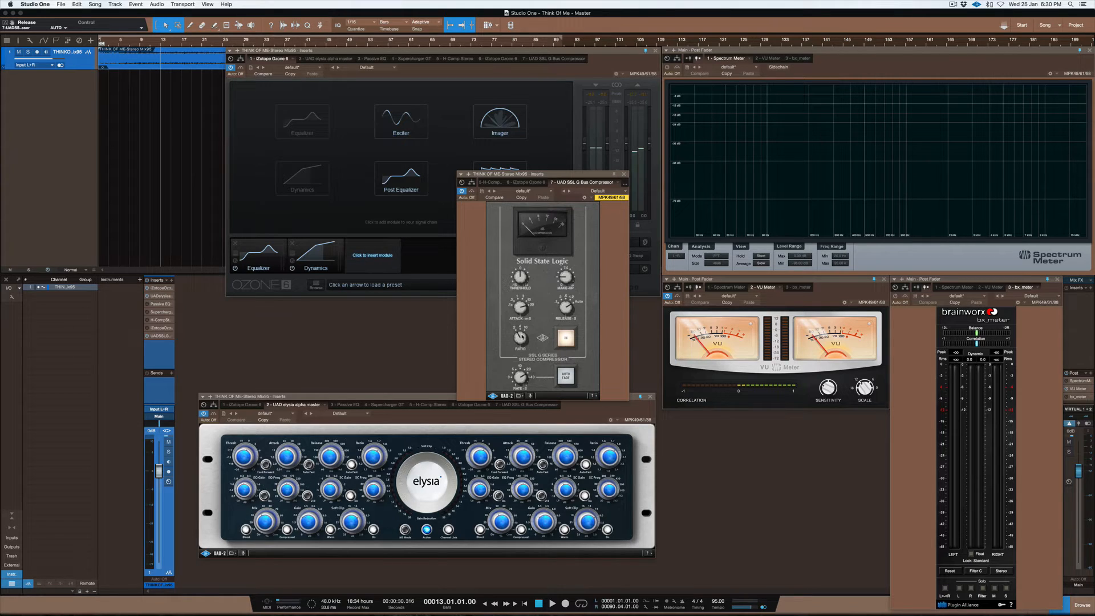
Remove the SSL G Bus Compressor from the inserts and move the elysia window back up beneath Ozone
click(623, 173)
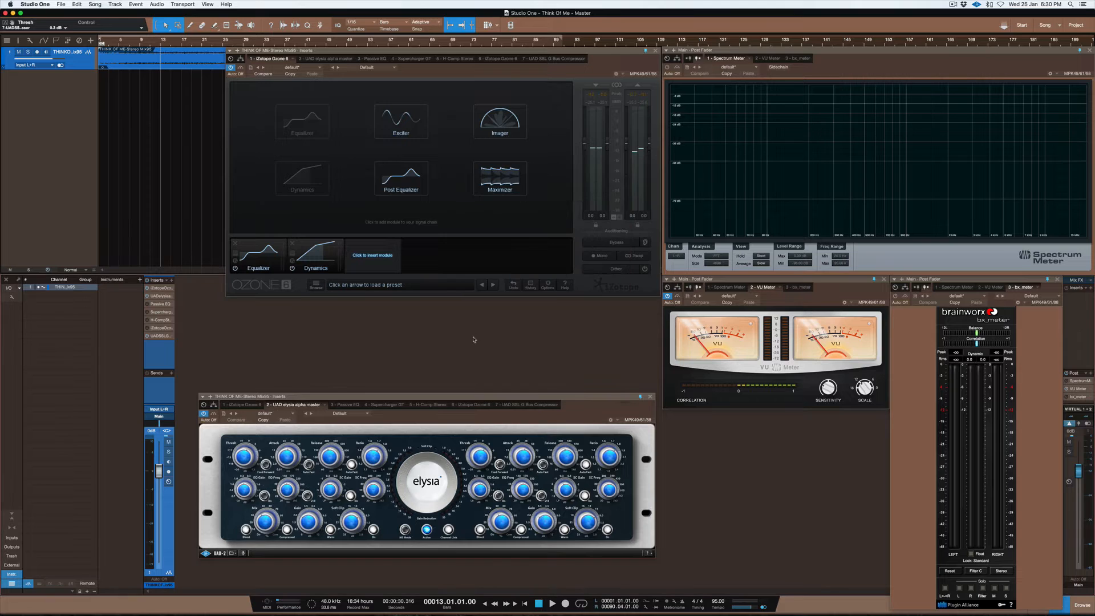
right_click(173, 336)
click(184, 428)
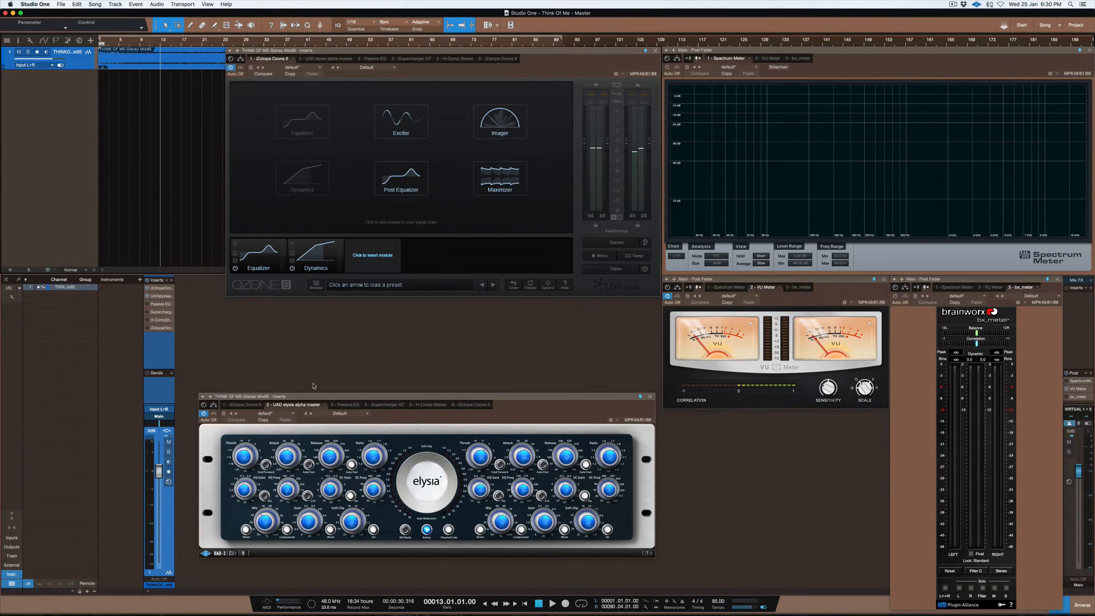
drag(351, 398, 359, 301)
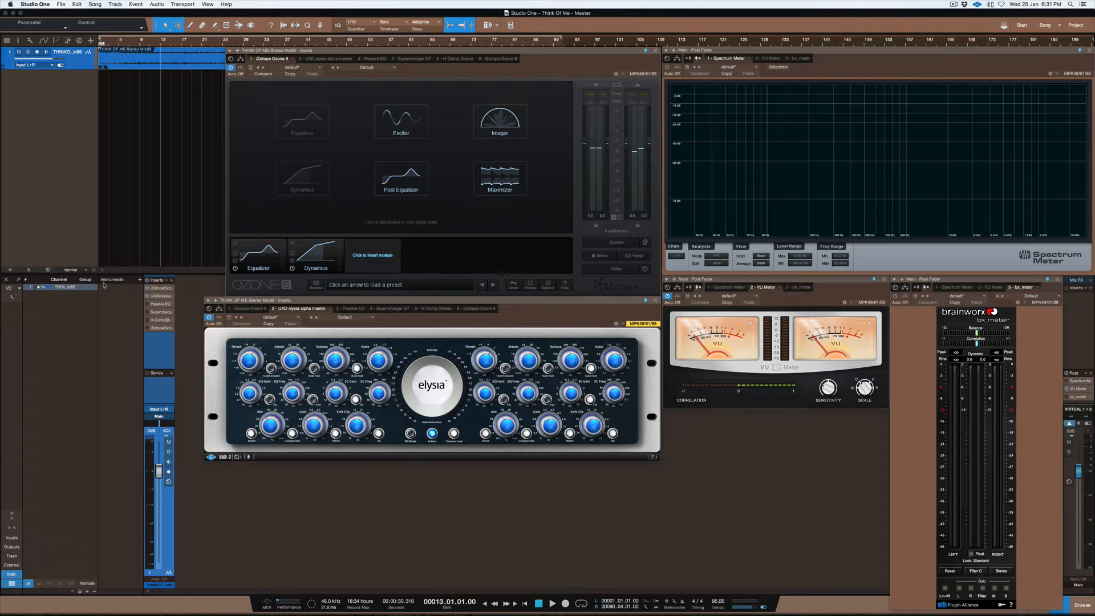
Add the PreSonus Compressor to the stereo mix track's inserts and raise its sidechain Lowcut frequency
click(171, 280)
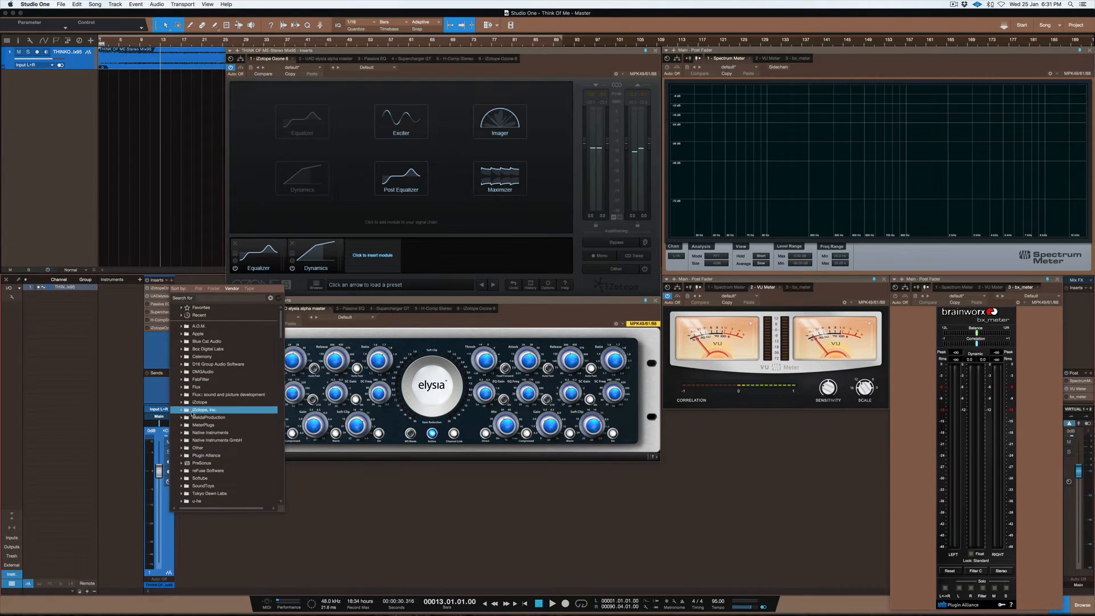
click(199, 462)
scroll(231, 419, down, 4)
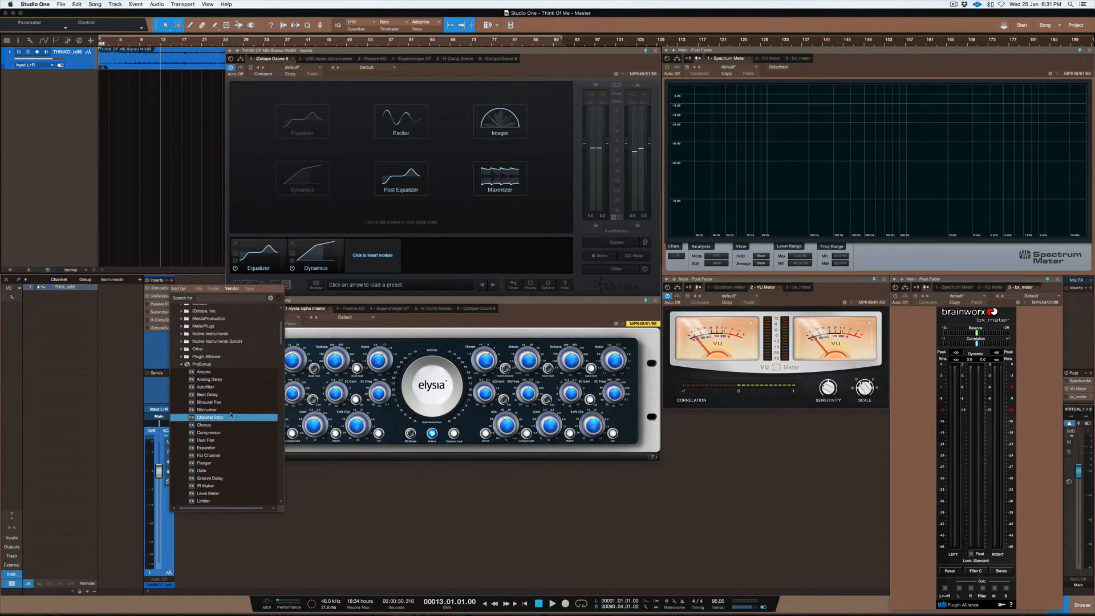
click(231, 432)
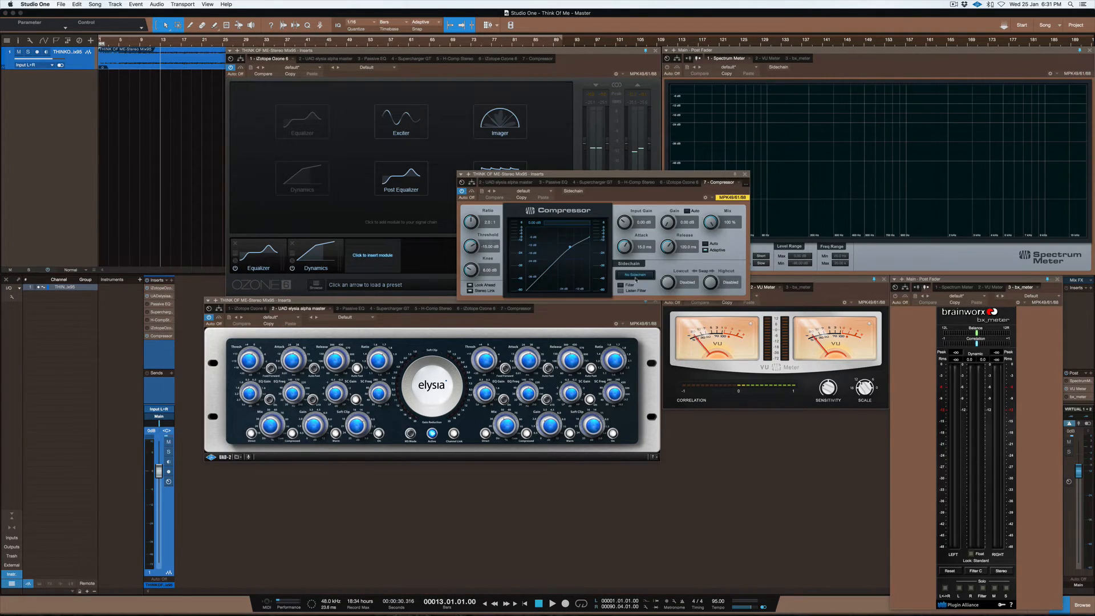
drag(667, 283, 667, 251)
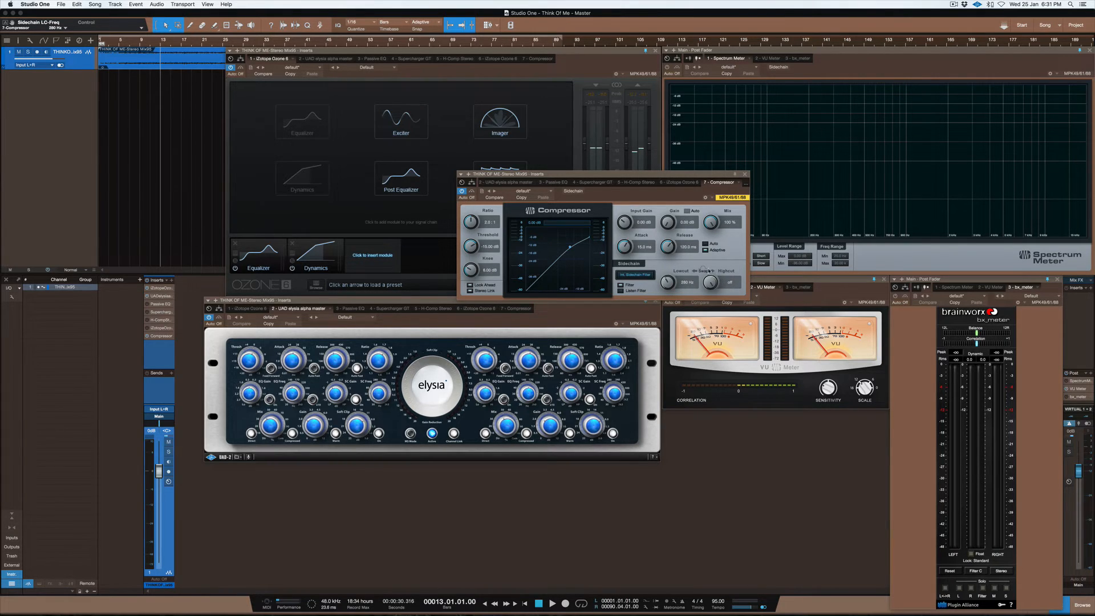
Try out the PreSonus Compressor's sidechain Lowcut and Filter along with its Threshold and Knee settings
drag(668, 285, 669, 295)
click(621, 286)
drag(470, 246, 469, 229)
drag(469, 273, 469, 268)
Close the PreSonus Compressor and remove it from the stereo mix track's inserts
click(745, 175)
right_click(170, 337)
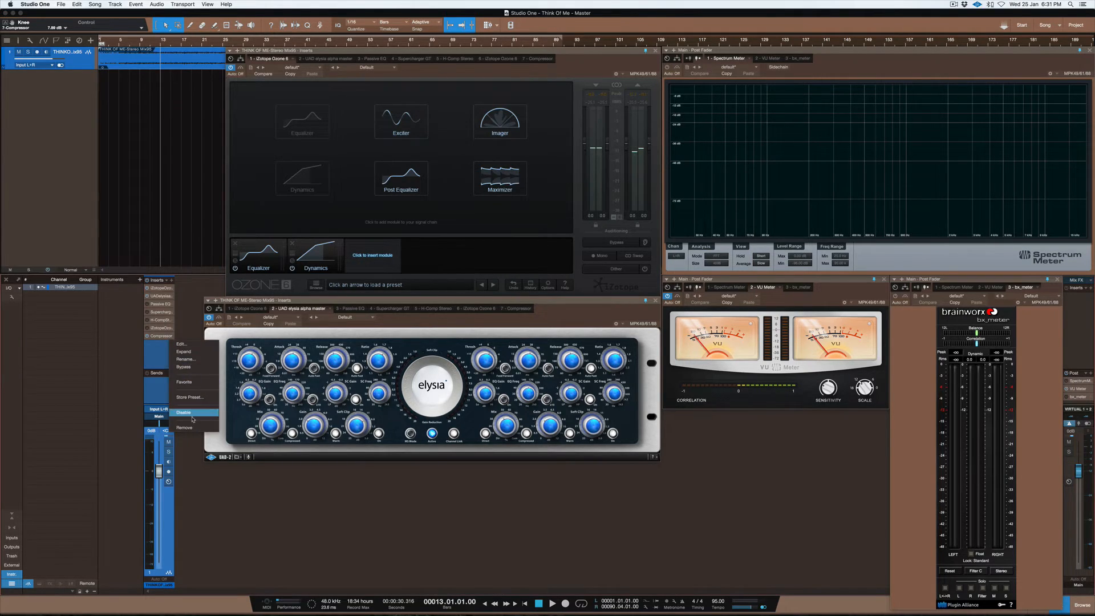
click(188, 427)
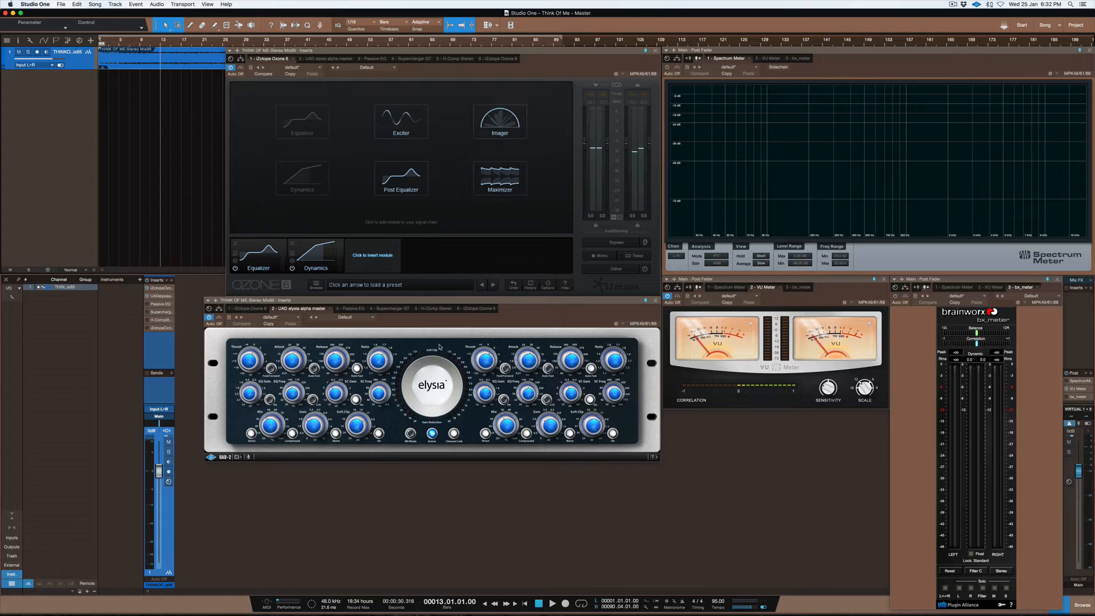
Open the Softube Passive EQ from the stereo mix track's inserts and move its window higher
click(161, 304)
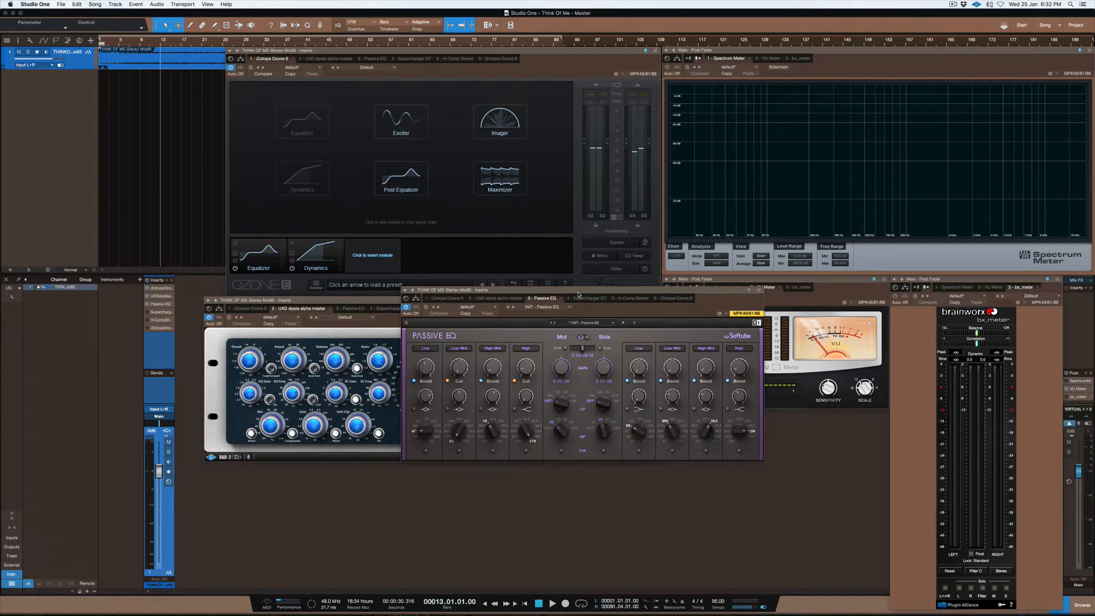
drag(576, 302, 525, 192)
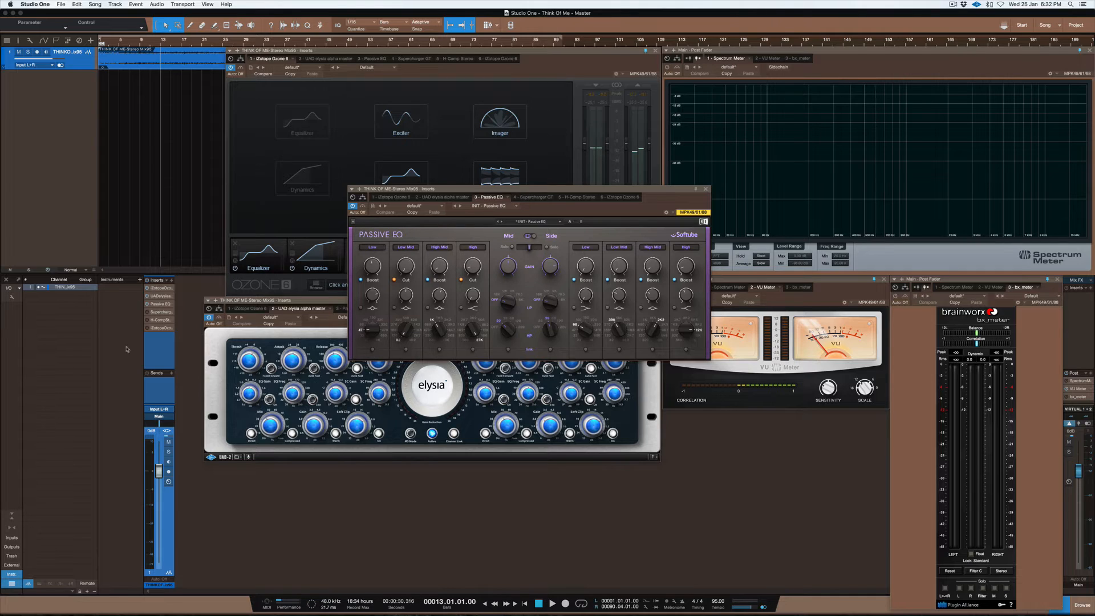
Add the UAD Manley Massive Passive MST to the stereo mix track's inserts and move its window lower
click(172, 280)
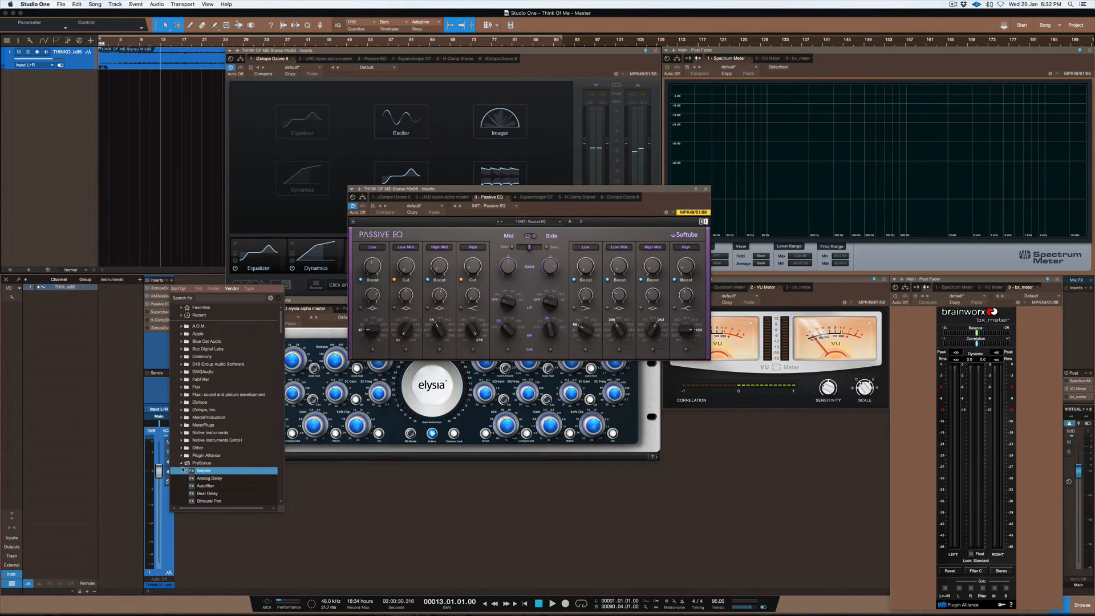
scroll(200, 456, down, 10)
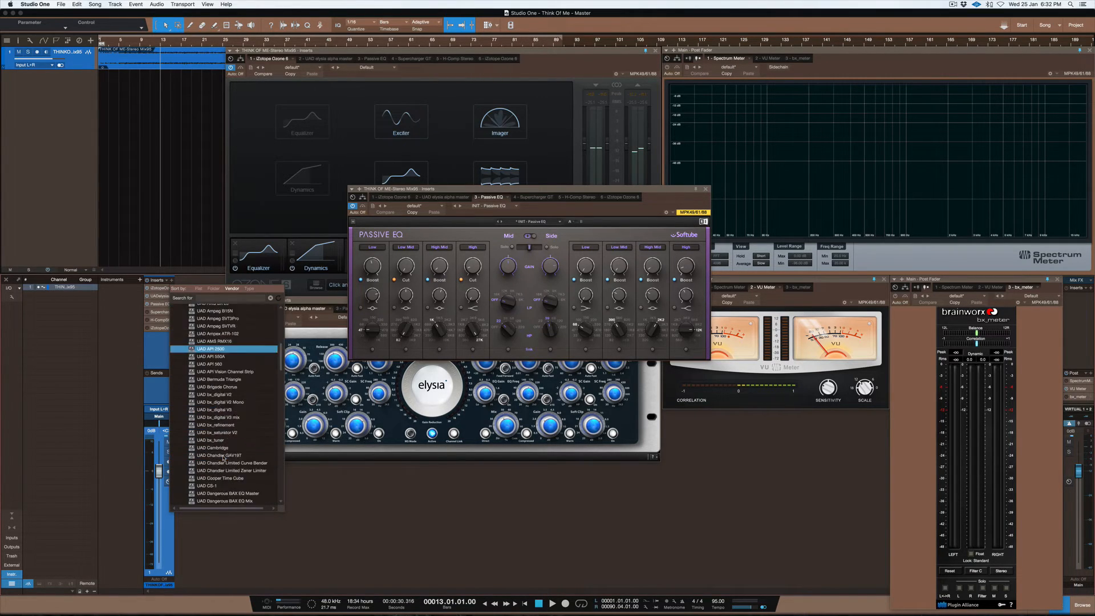
scroll(225, 457, down, 8)
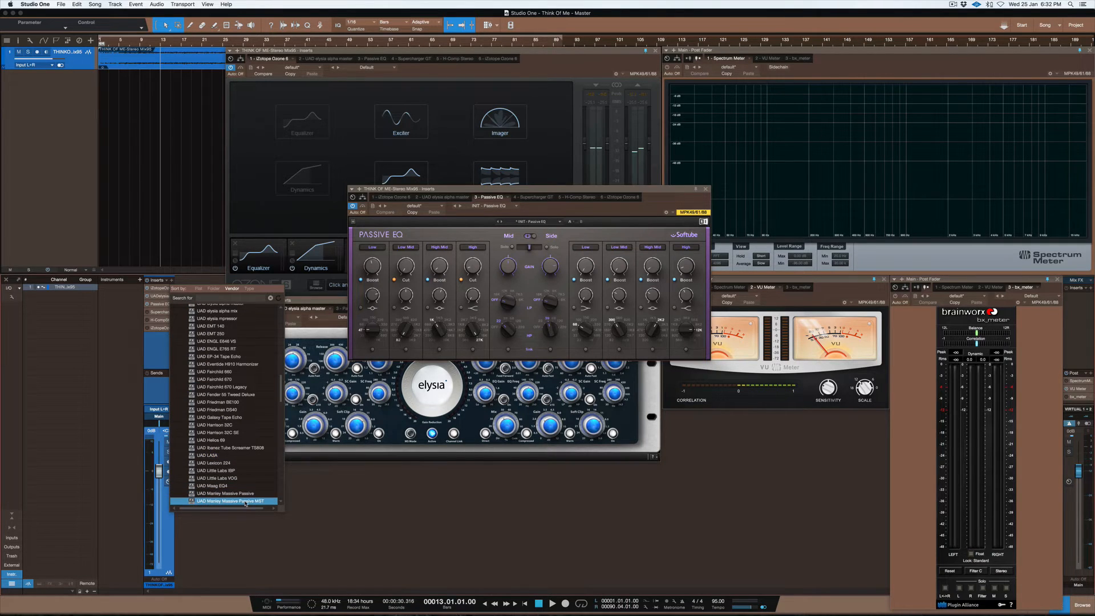
click(245, 501)
drag(565, 192, 577, 243)
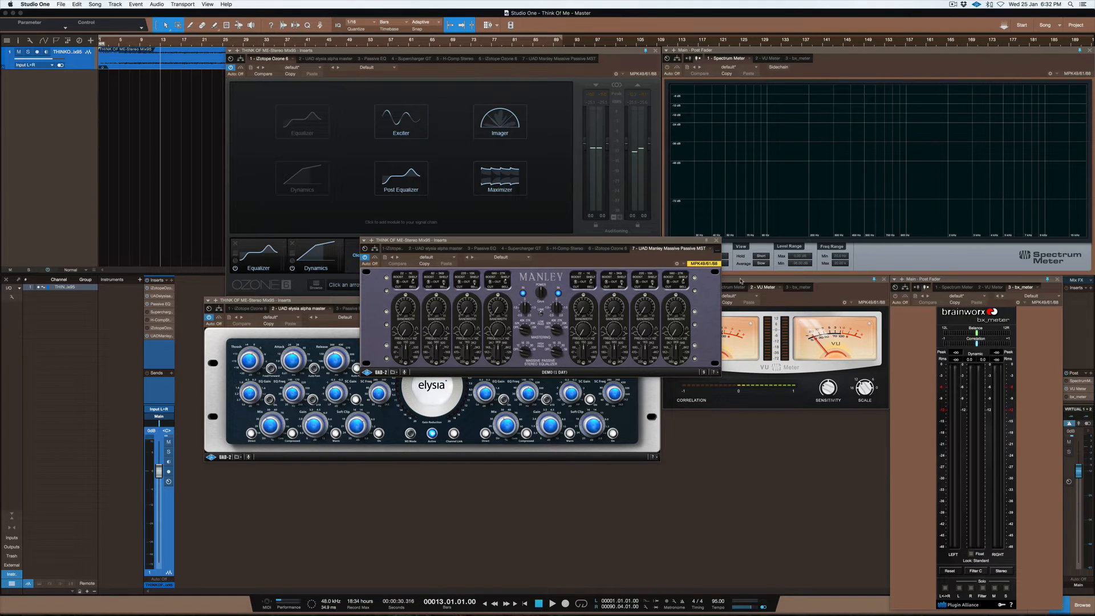
Close the Manley Massive Passive MST and remove it from the inserts
click(717, 241)
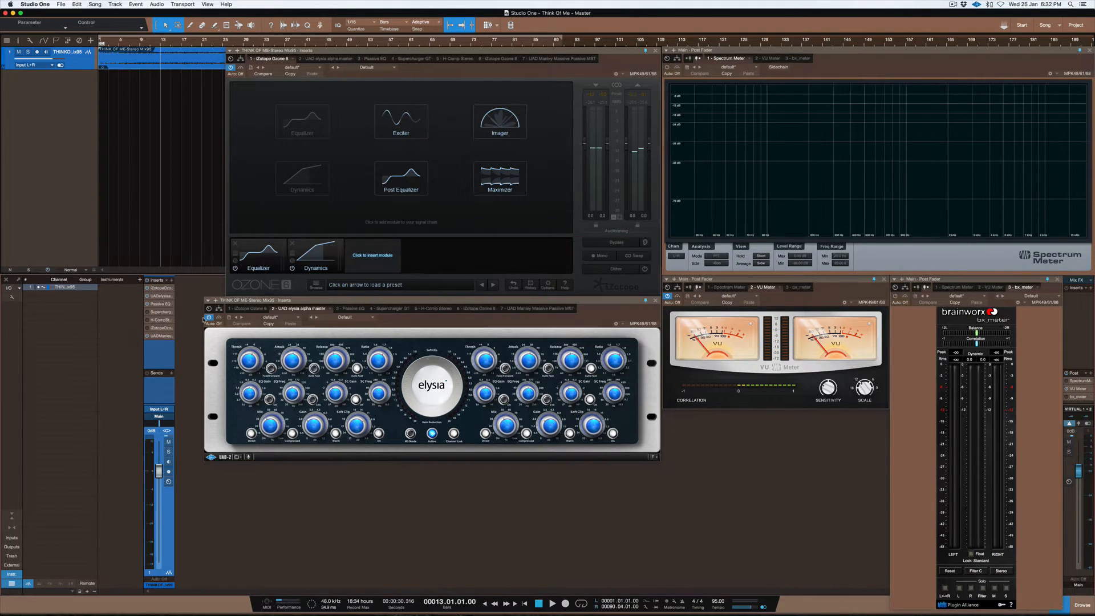
right_click(168, 336)
click(190, 427)
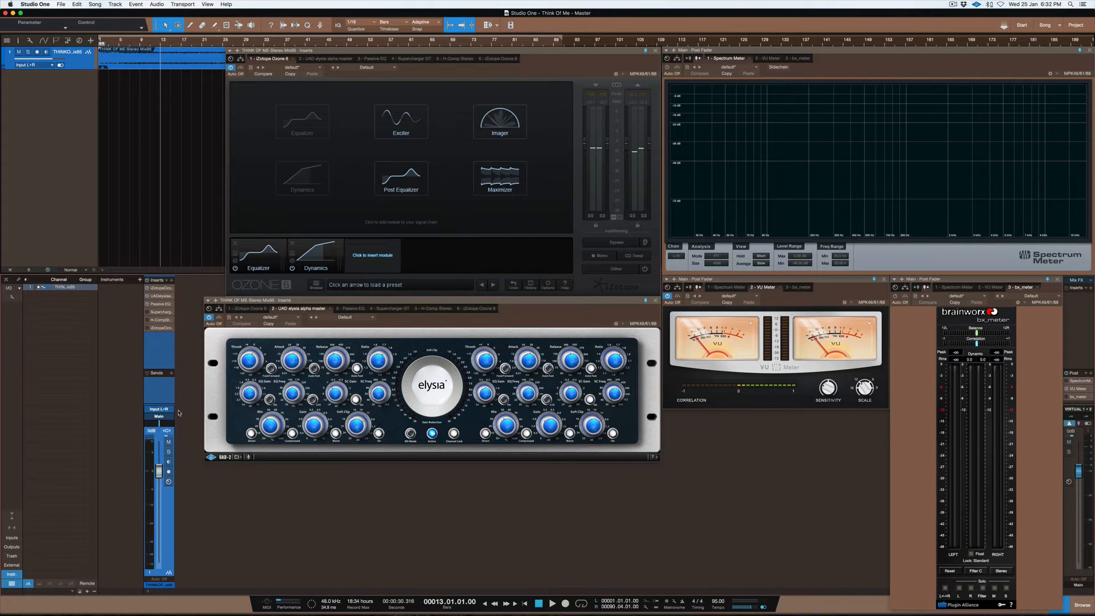
Reopen the Passive EQ slightly lower and compare the playing mix with it on and off, leaving it activated
double_click(160, 304)
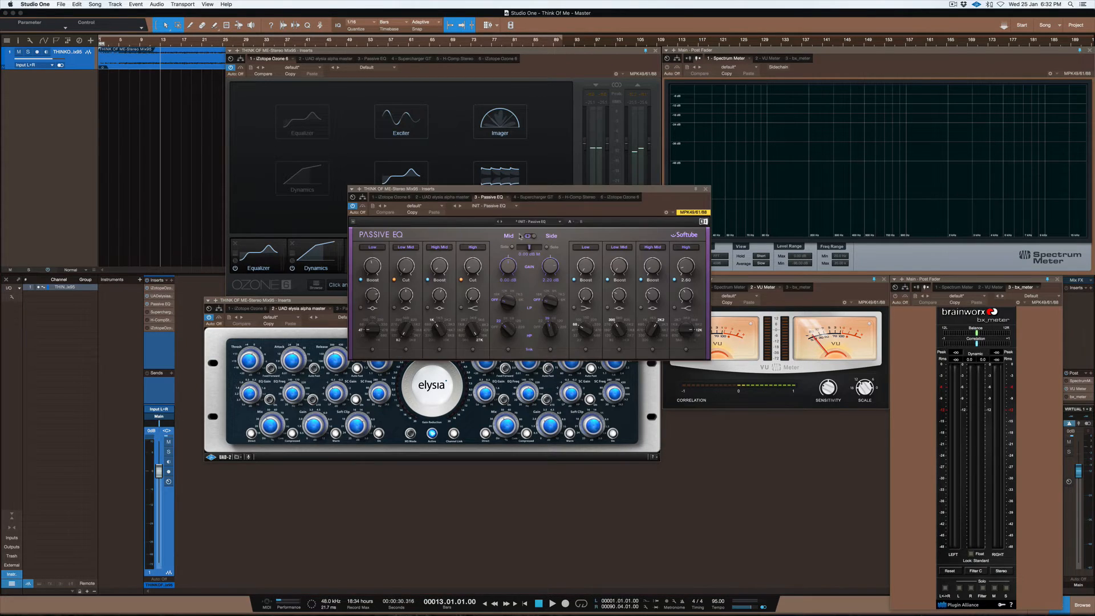
drag(537, 195, 539, 216)
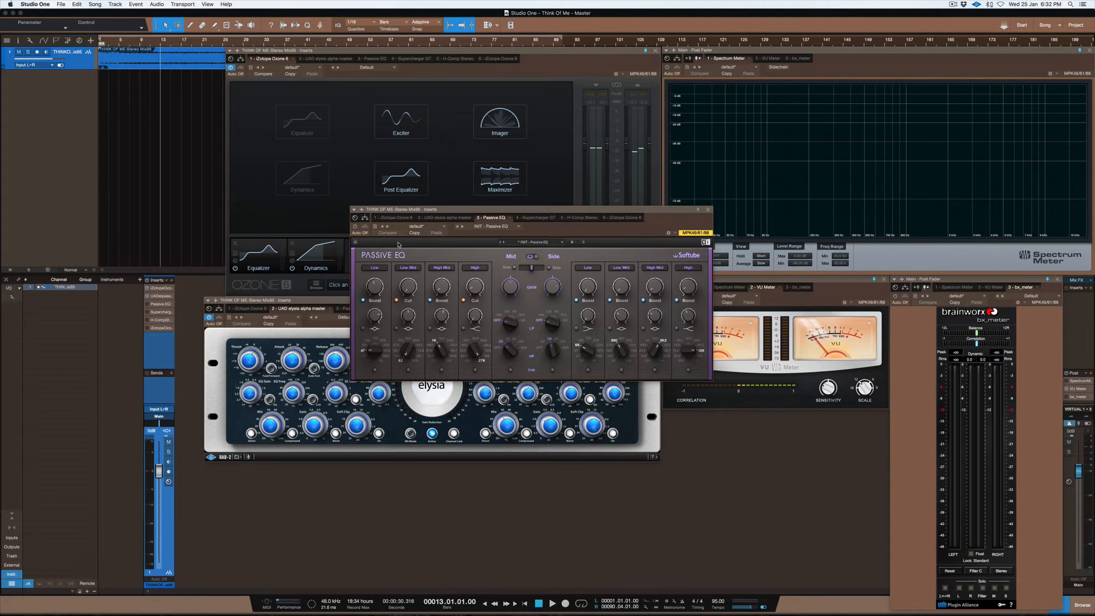
key(space)
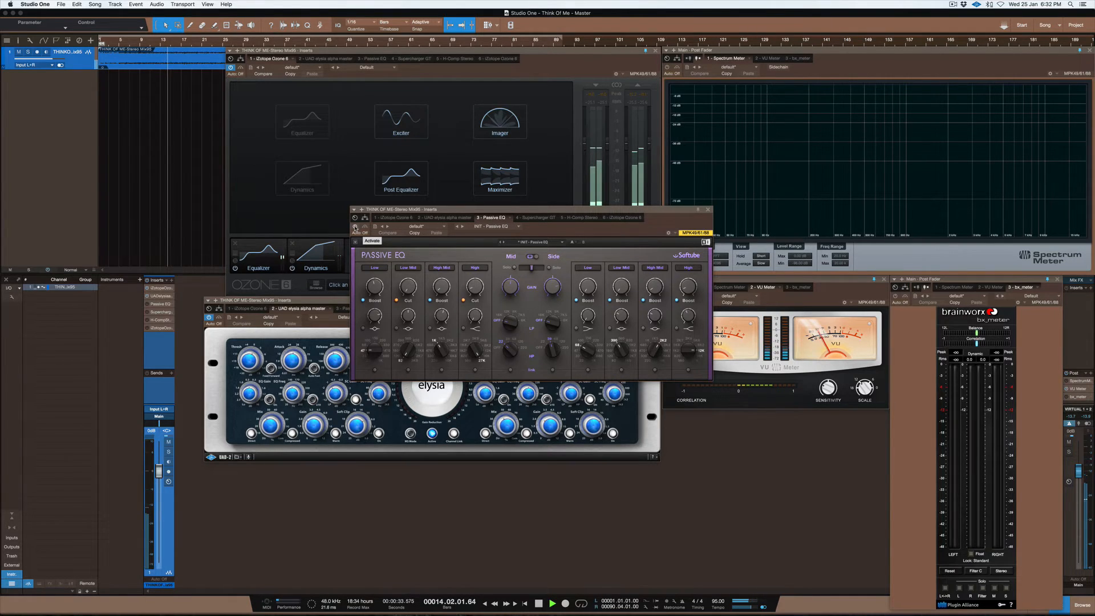
click(355, 227)
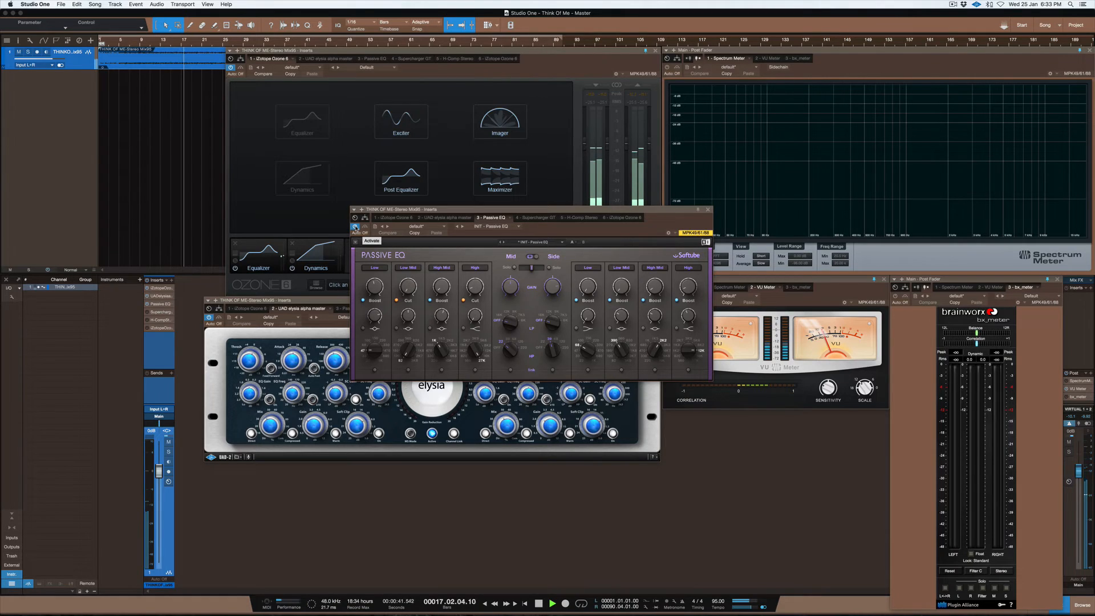
click(355, 227)
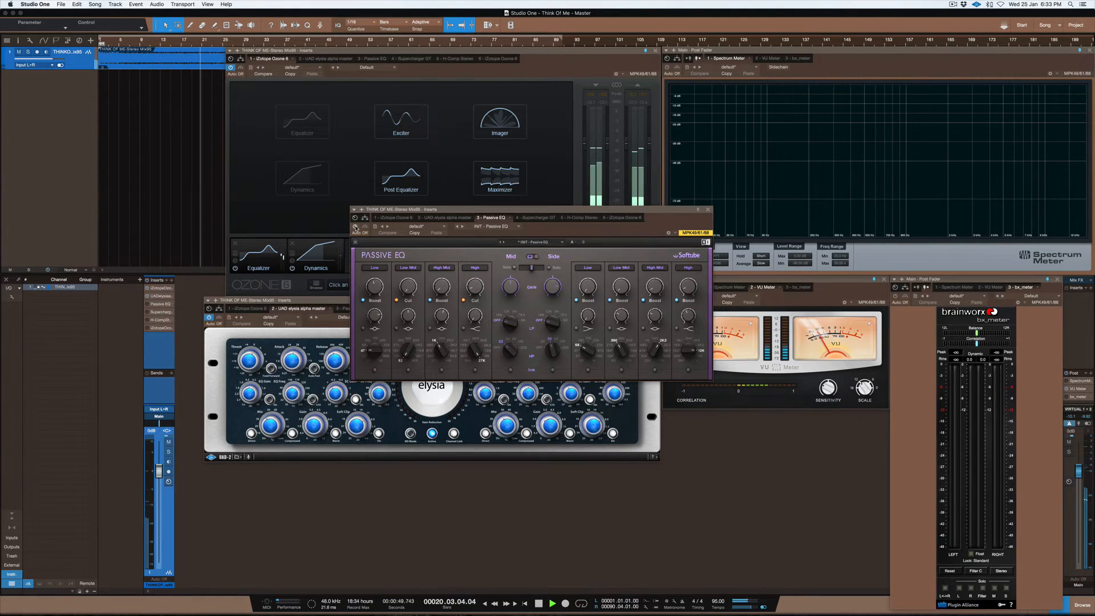
click(355, 227)
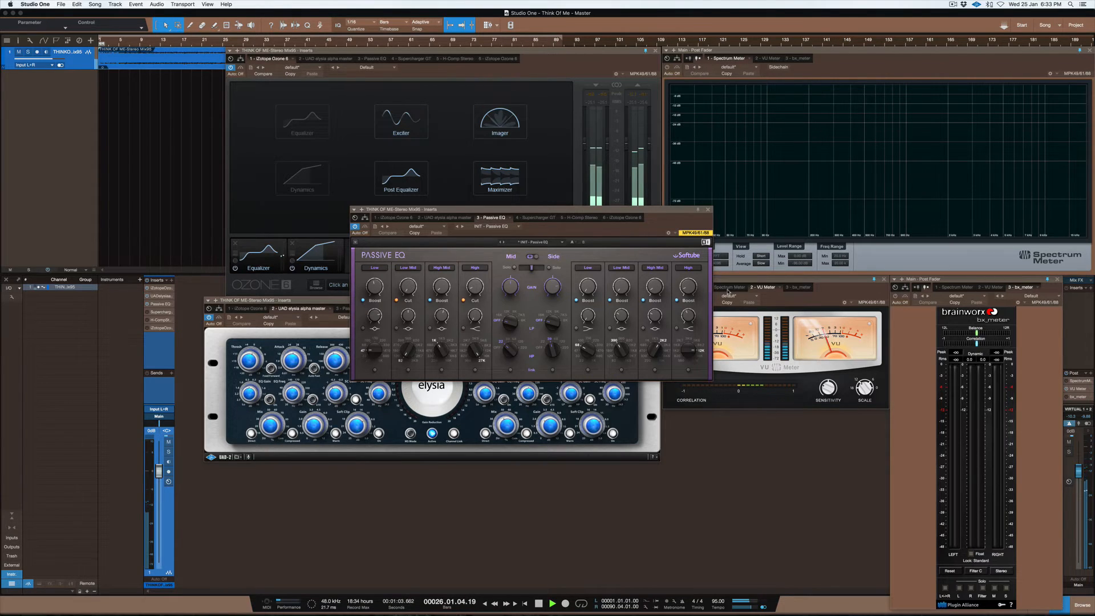
key(space)
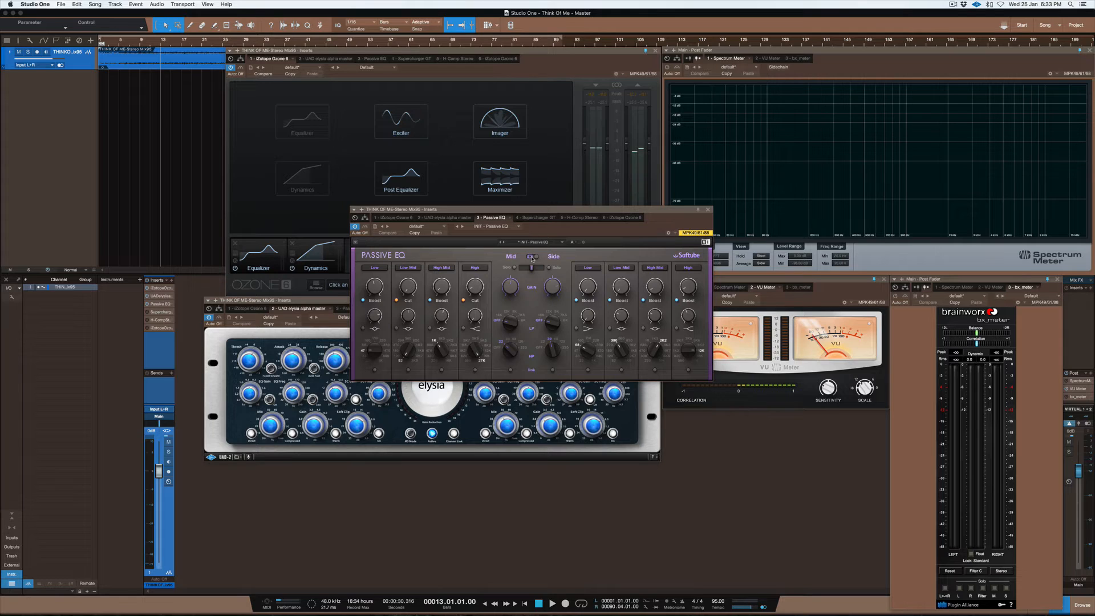
Switch to Preview's screenshot of the mastering chain order and place it over the plug-in windows
mouse_move(530, 271)
mouse_move(686, 288)
mouse_move(438, 288)
key(F4)
key(F3)
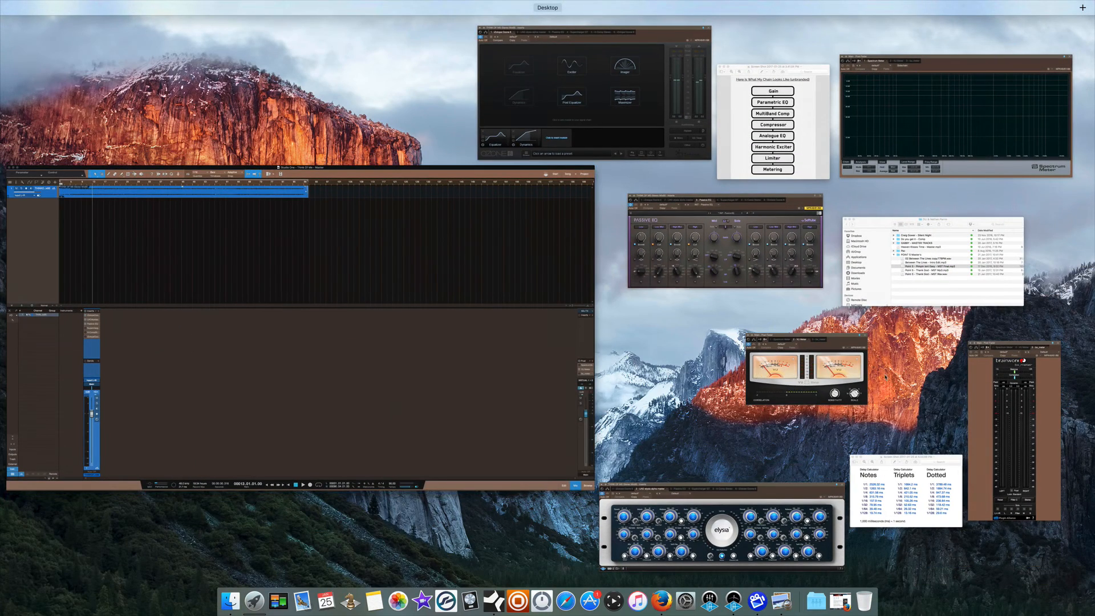
click(781, 127)
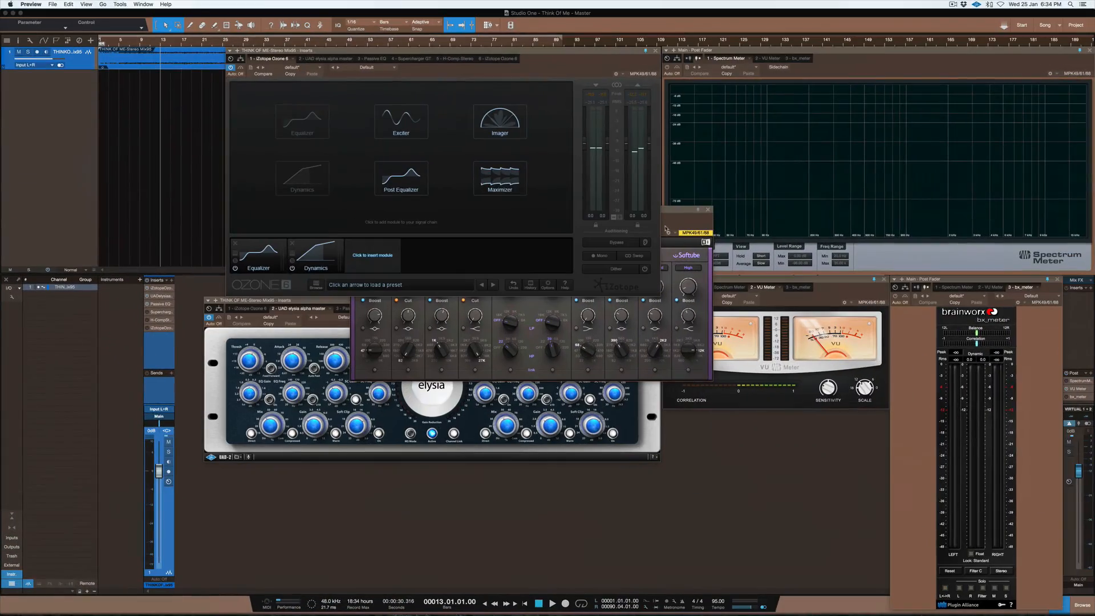
key(F3)
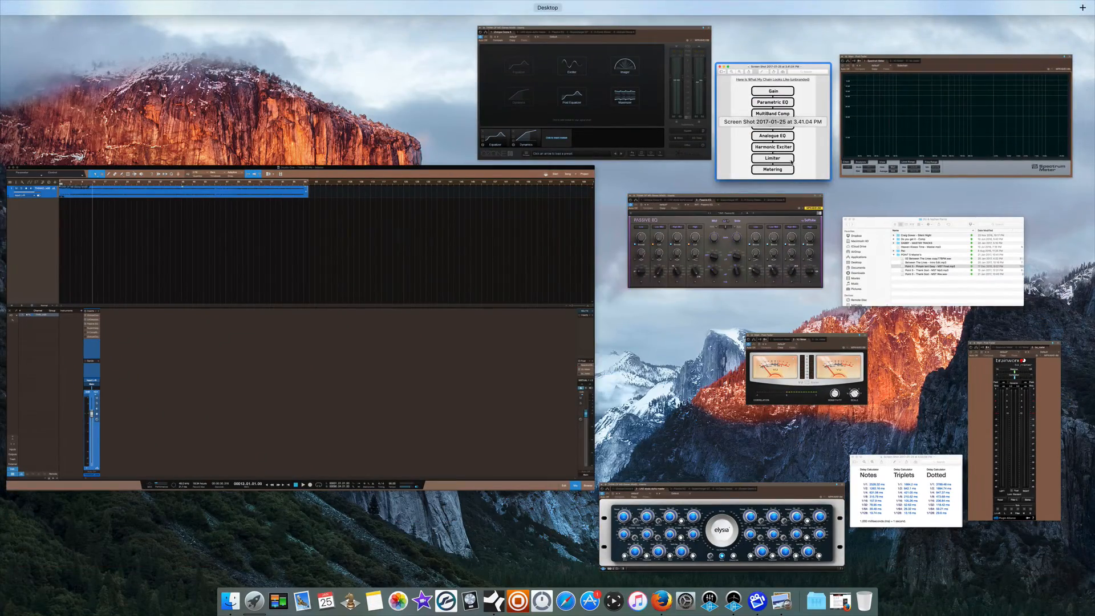
click(770, 159)
drag(838, 83, 339, 268)
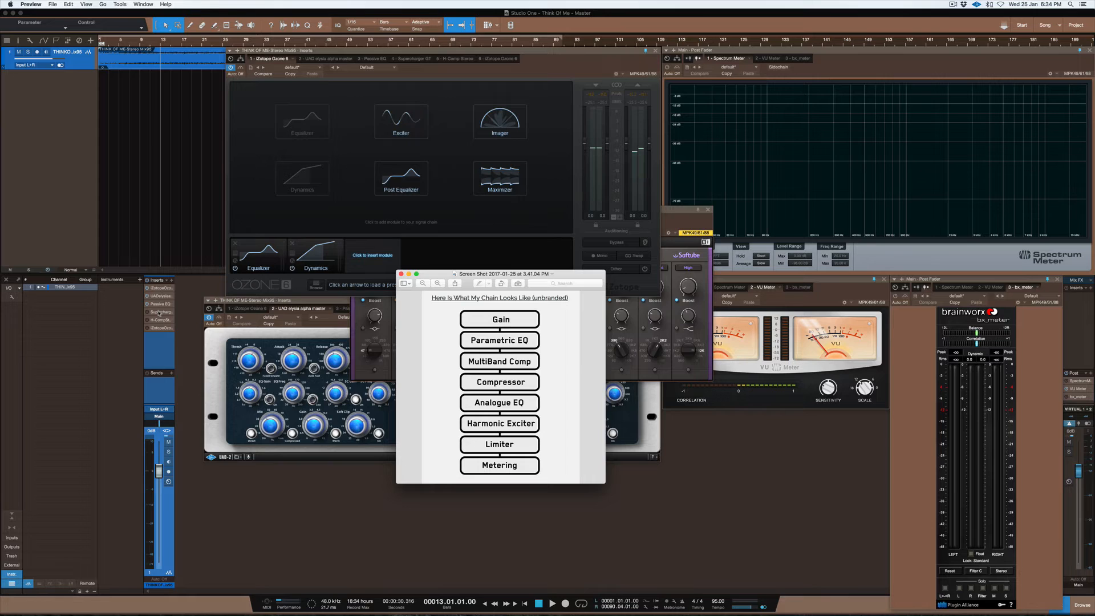
Move the Supercharger GT below the H-Comp in the inserts and bring the Passive EQ window forward
drag(157, 313, 165, 319)
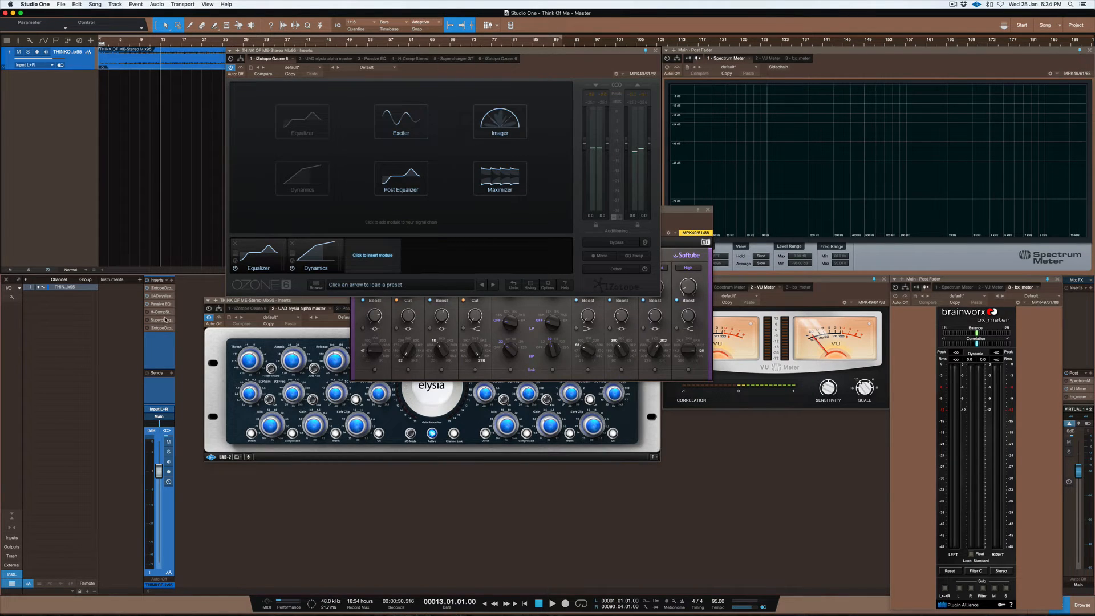
click(687, 211)
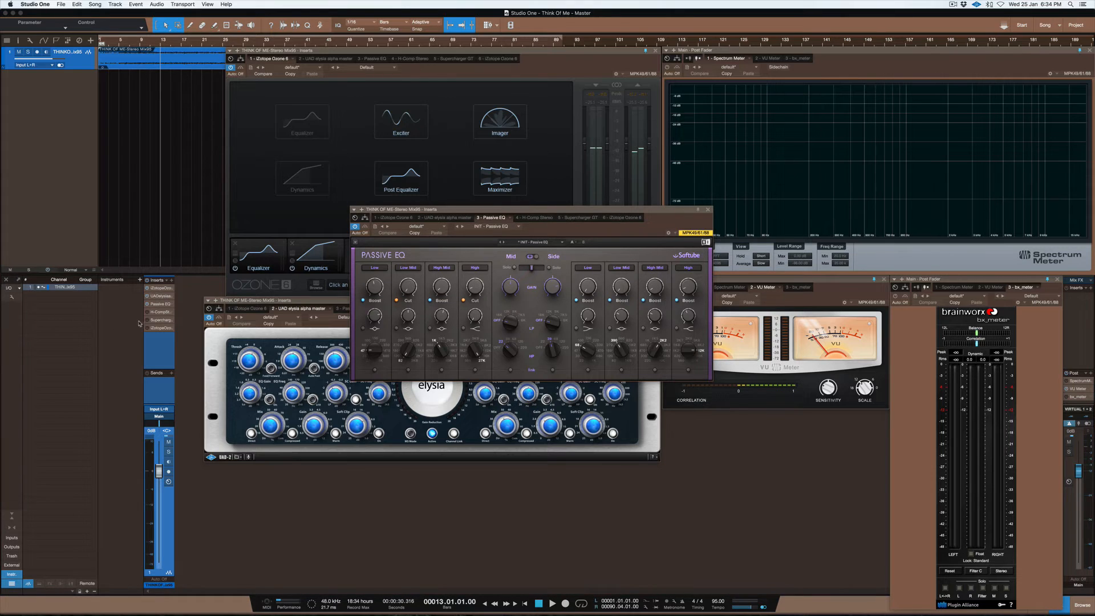
Open and activate the H-Comp during playback, and close the elysia and Ozone windows
click(161, 312)
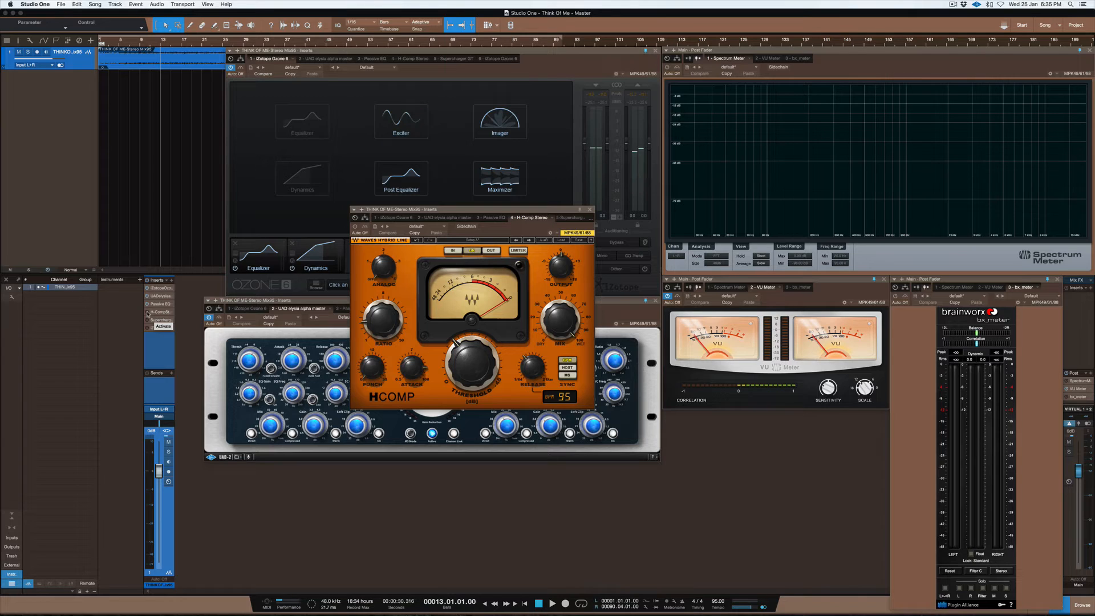
key(space)
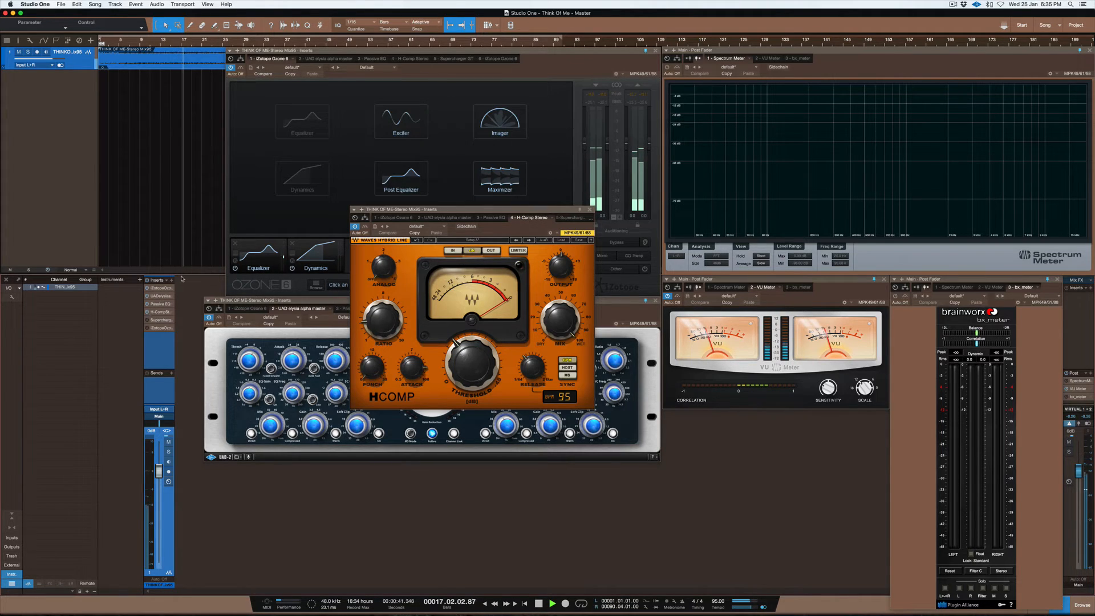
click(654, 300)
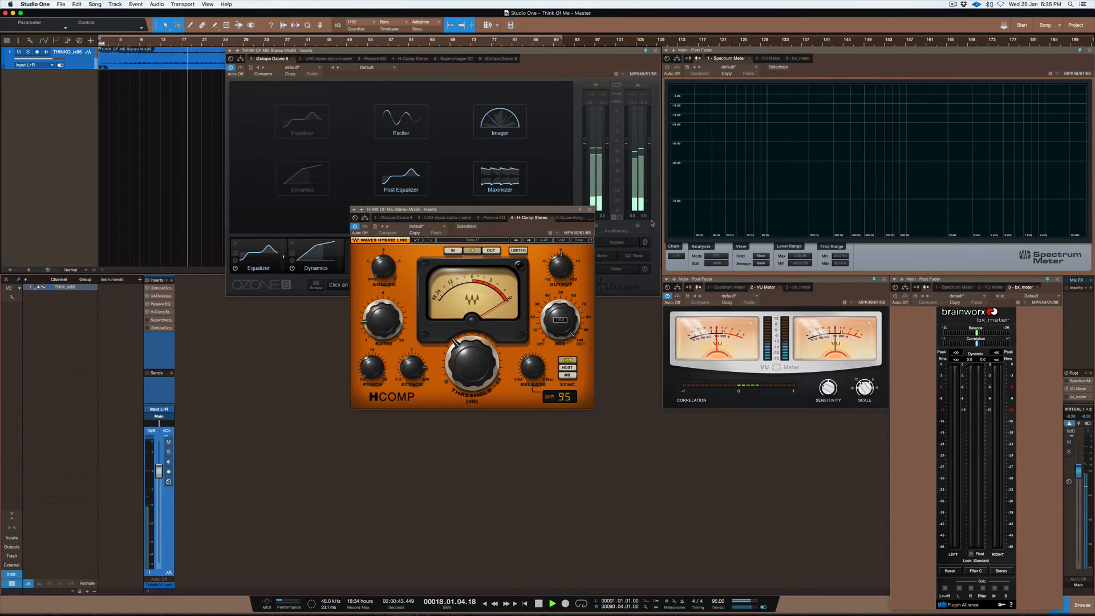
click(655, 50)
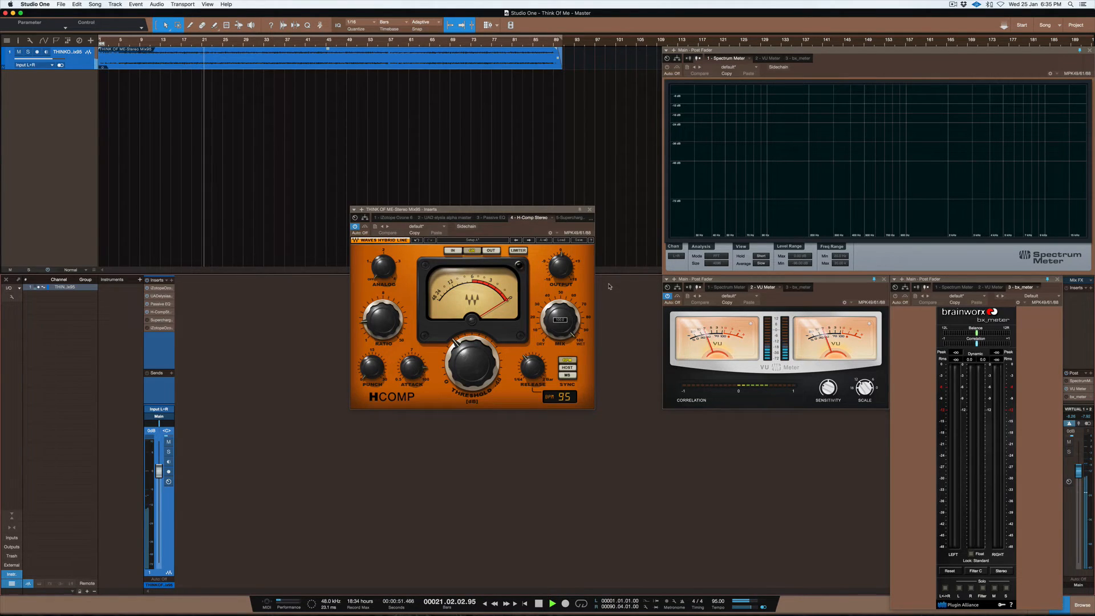
Compare the playing mix with the H-Comp active and bypassed, and stop playback
click(354, 227)
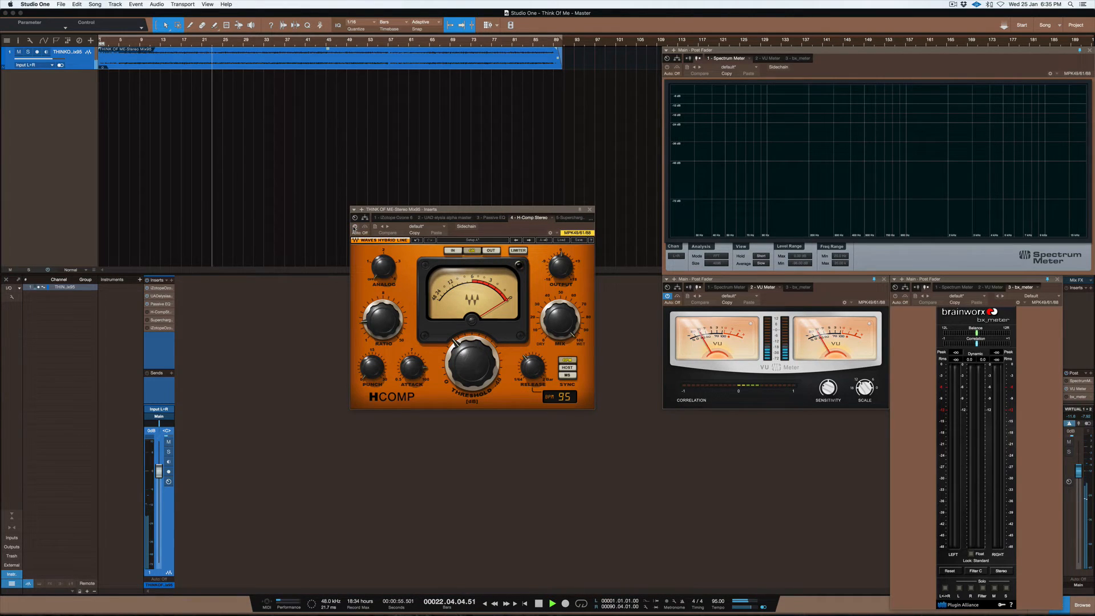
click(355, 227)
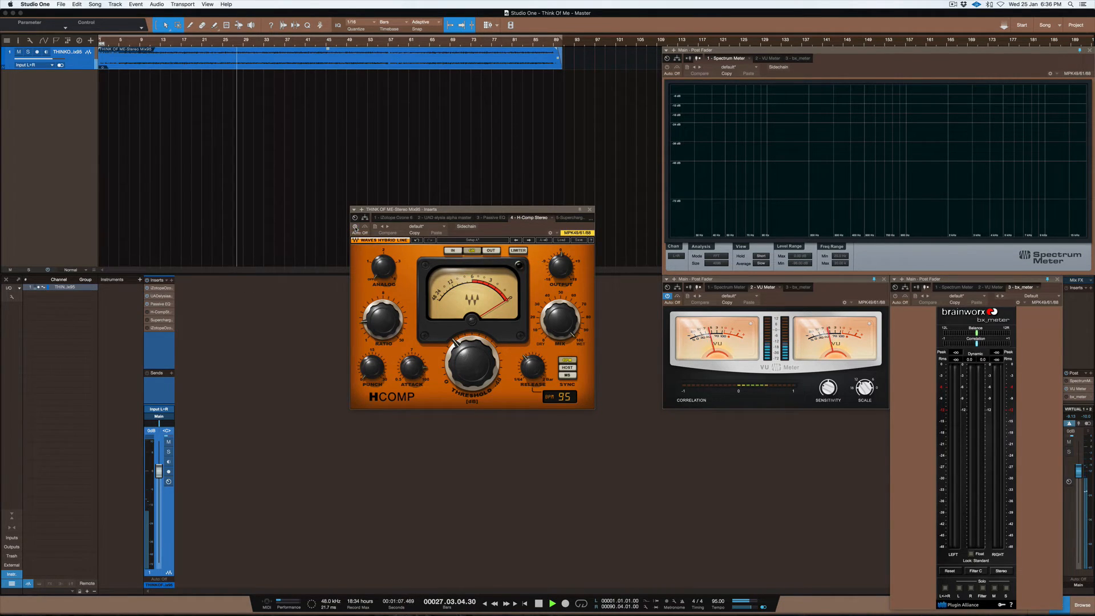
key(space)
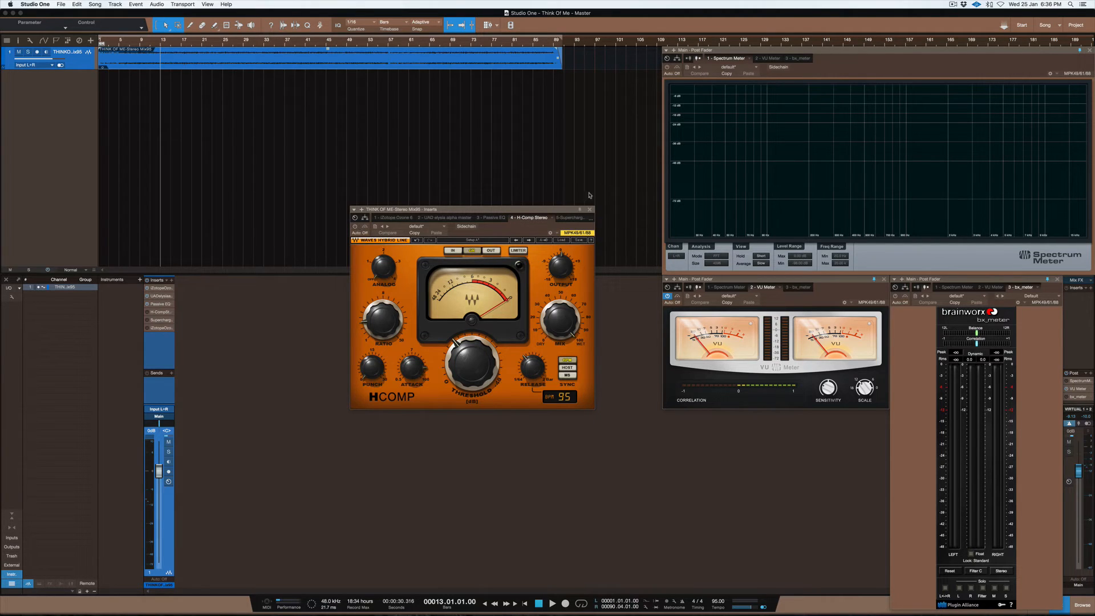
Adjust the H-Comp's Output level, reactivate the plug-in and play the mix briefly
drag(562, 258, 562, 255)
click(355, 226)
key(space)
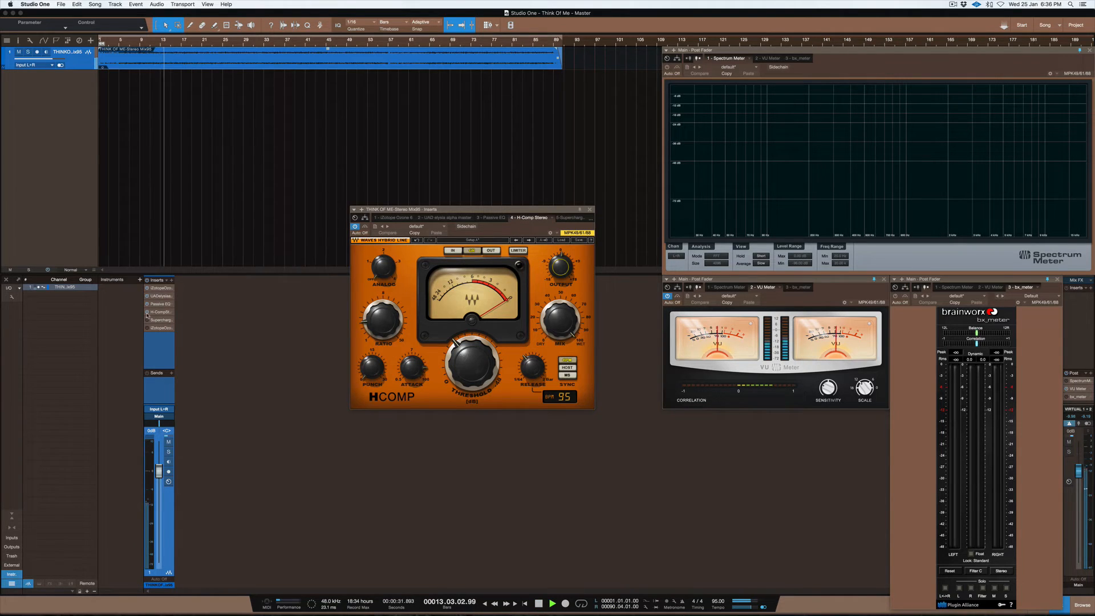
key(space)
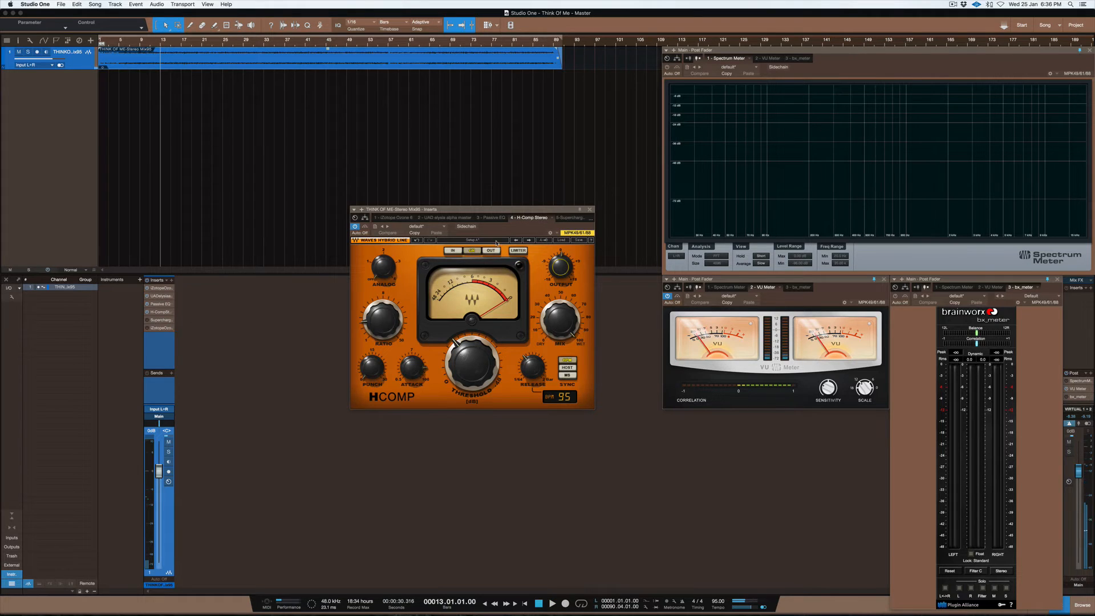
Reopen the H-Comp, try out its Mix control ending at 100, and close its window
double_click(160, 320)
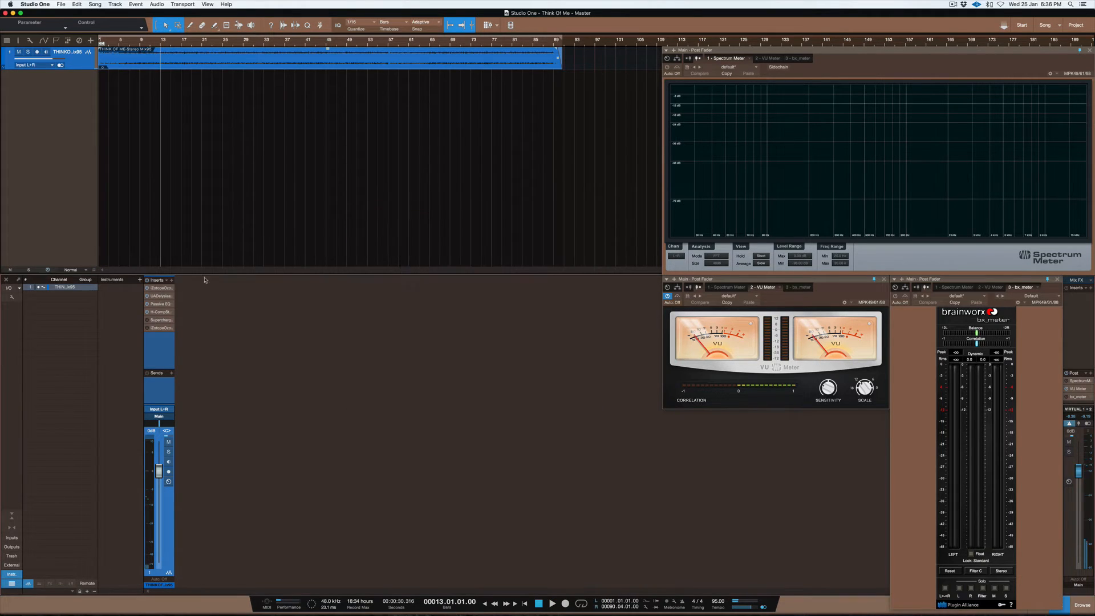
click(159, 312)
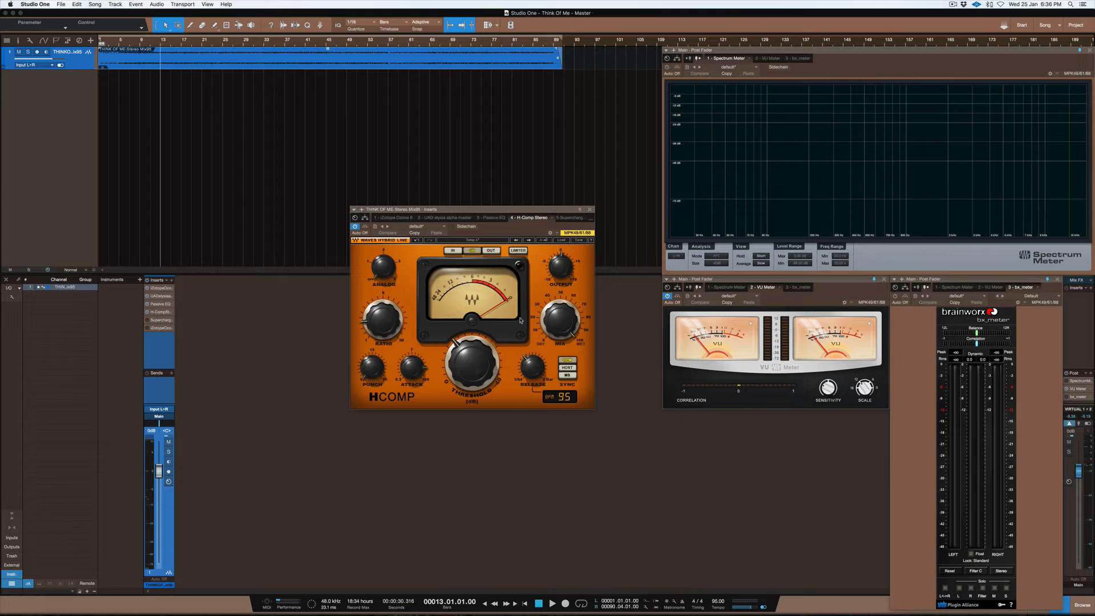
click(560, 320)
drag(560, 320, 560, 322)
mouse_move(420, 369)
click(590, 210)
Open the Supercharger GT insert and move its window up, clear of the meter windows
double_click(148, 320)
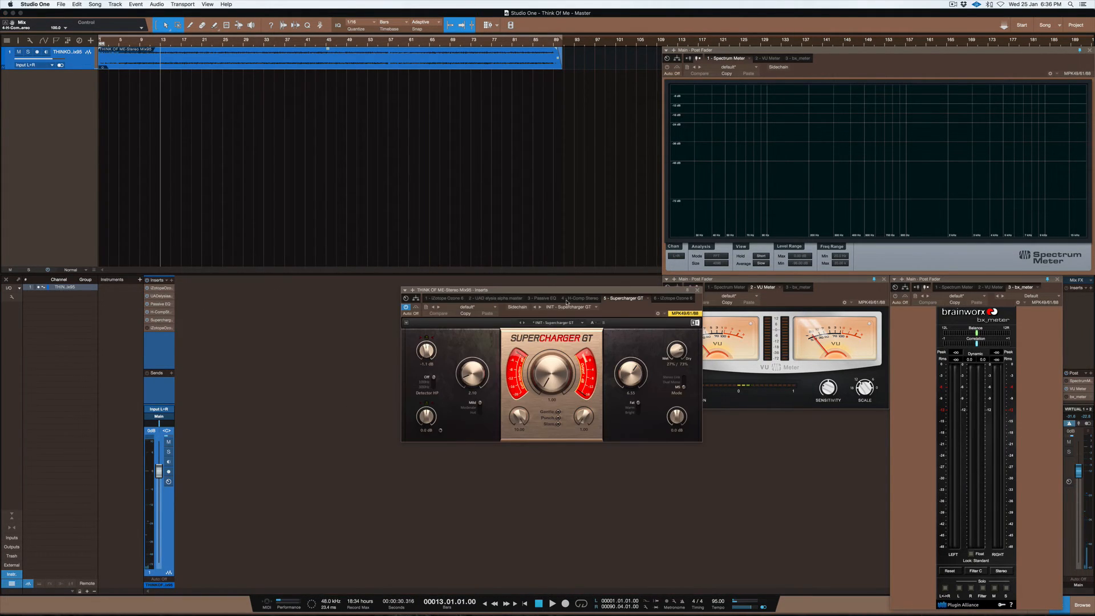
drag(564, 290, 497, 252)
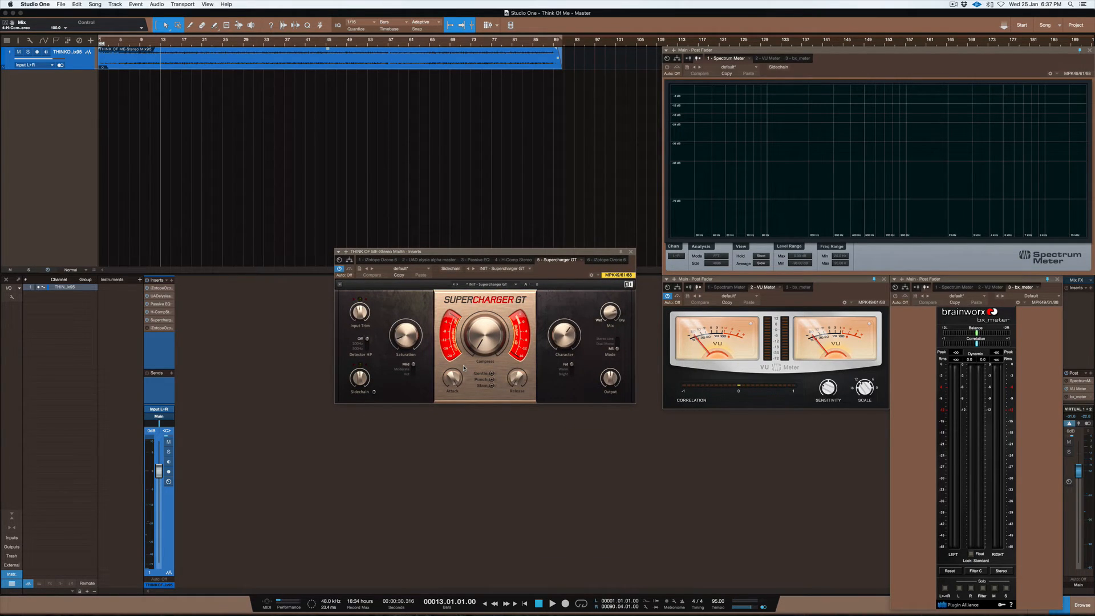
mouse_move(581, 339)
mouse_move(607, 315)
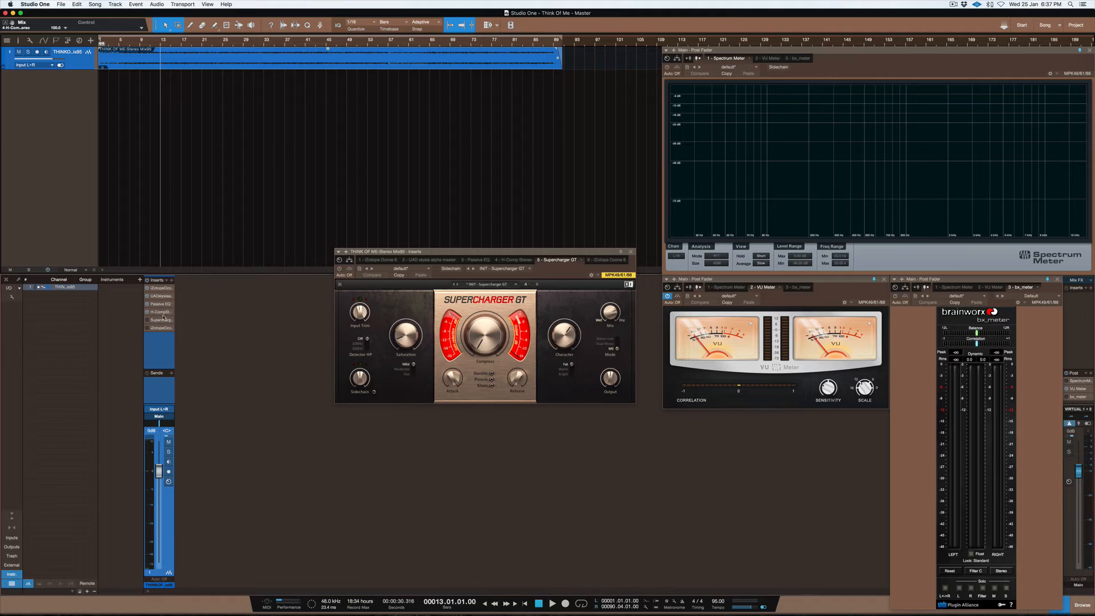
Play the mix and compare it with Supercharger GT active and bypassed, leaving the plug-in active
key(space)
click(147, 321)
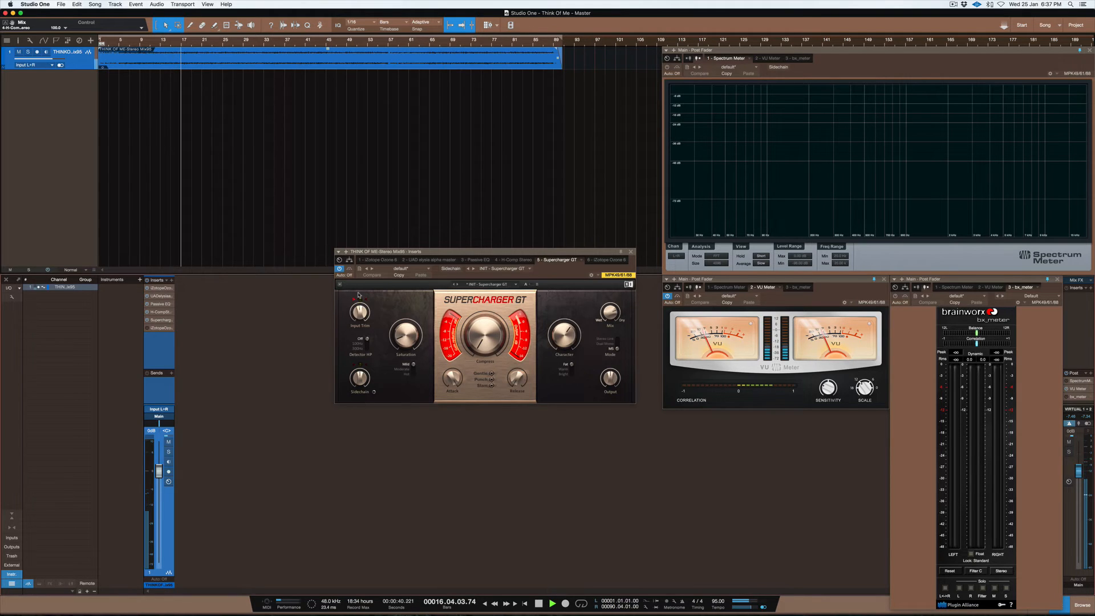
click(147, 322)
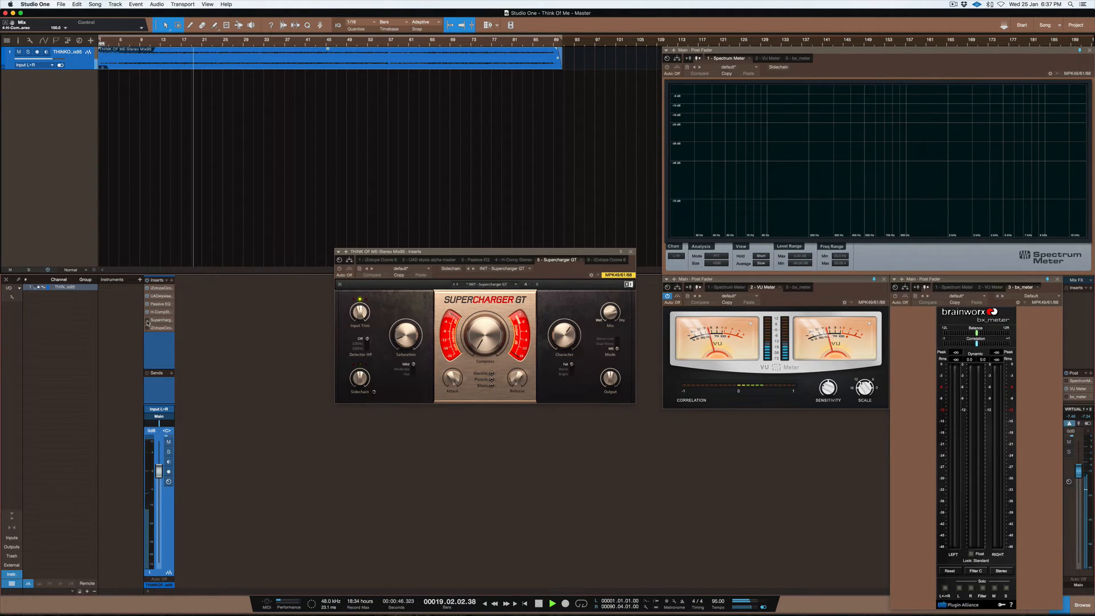
click(147, 322)
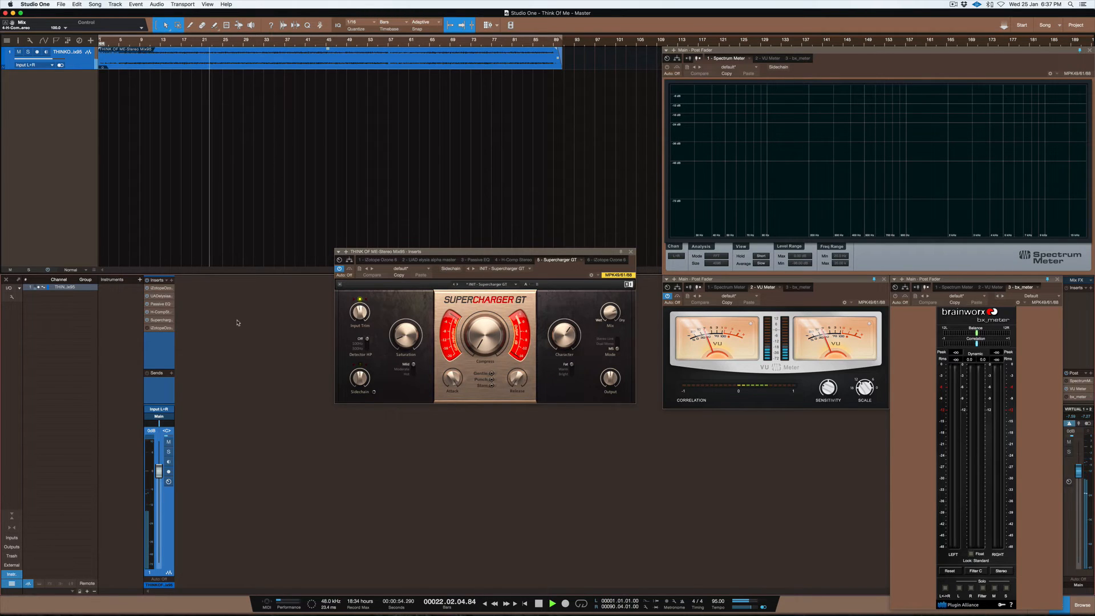
Try Supercharger GT's Detector HP filter at 100 Hz, switch it back off and stop playback
click(365, 340)
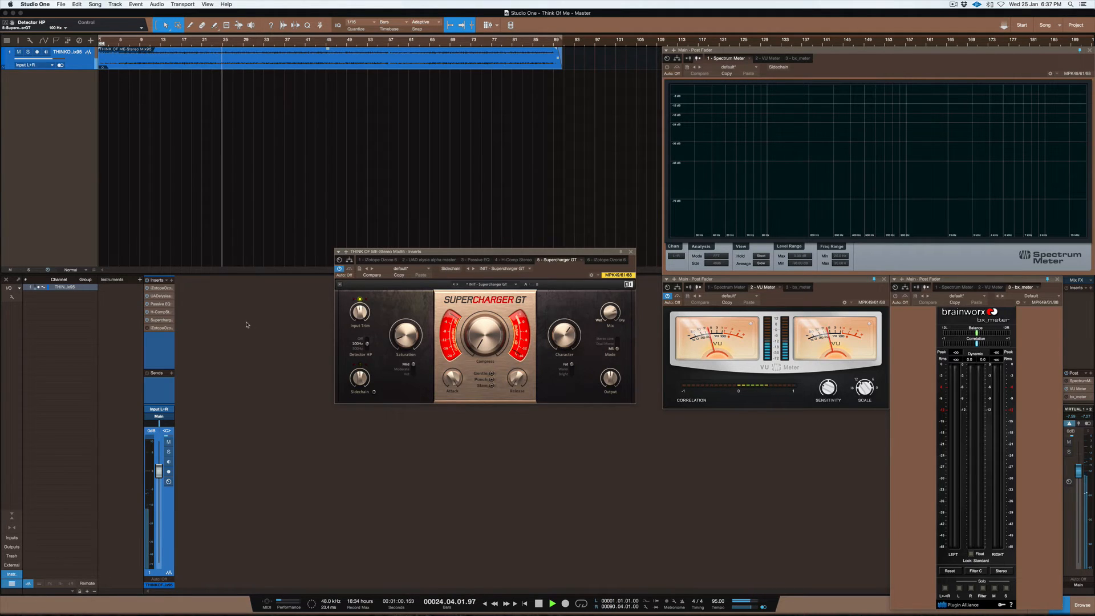
click(365, 340)
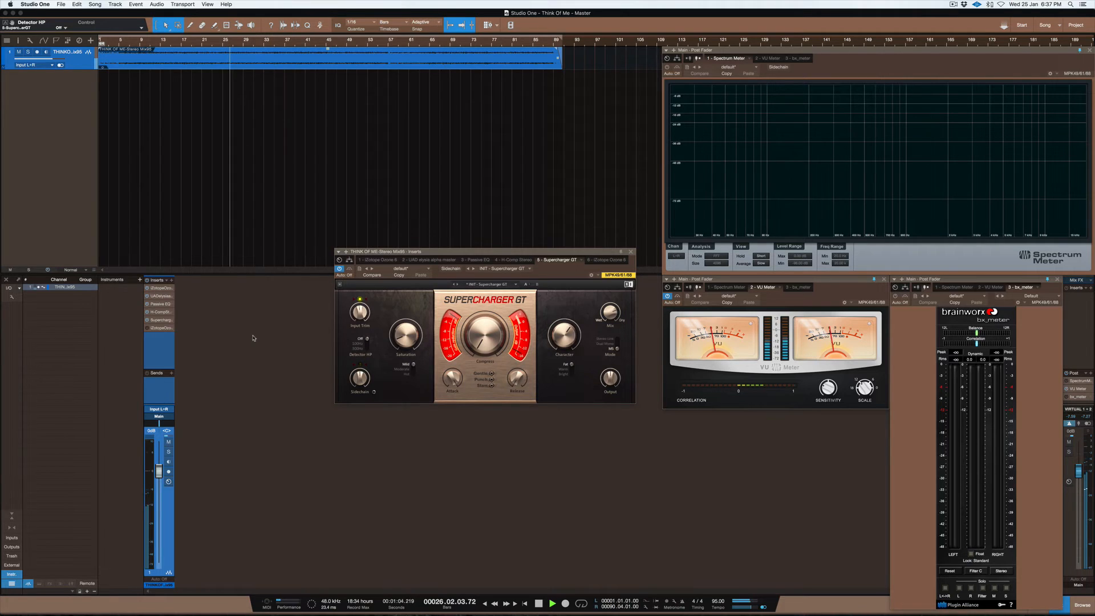
key(space)
Replay the mix and compare it with Supercharger GT bypassed and active
key(space)
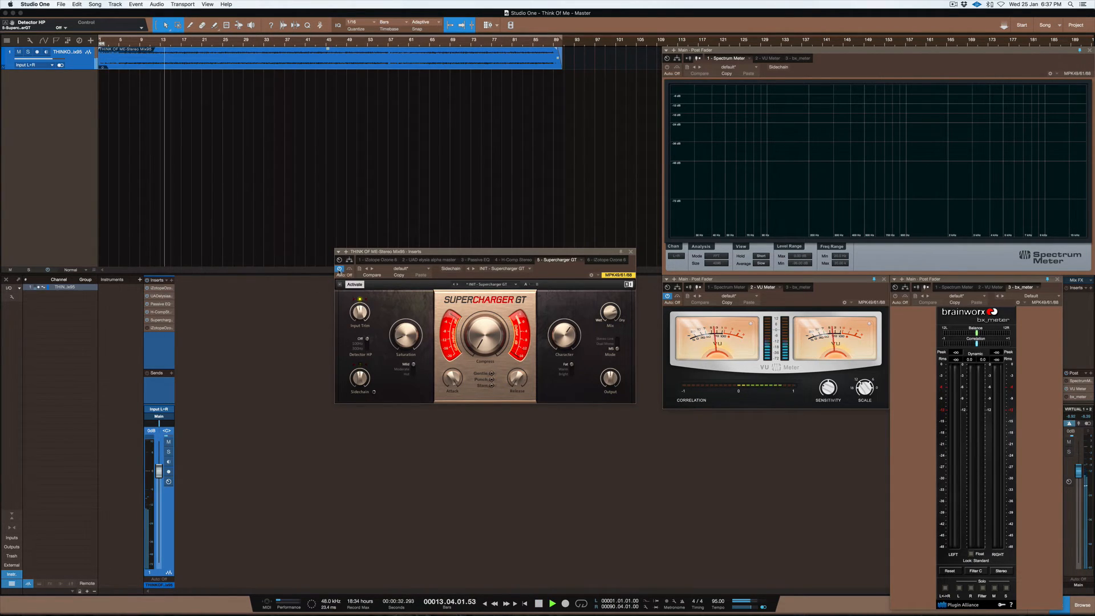
click(340, 268)
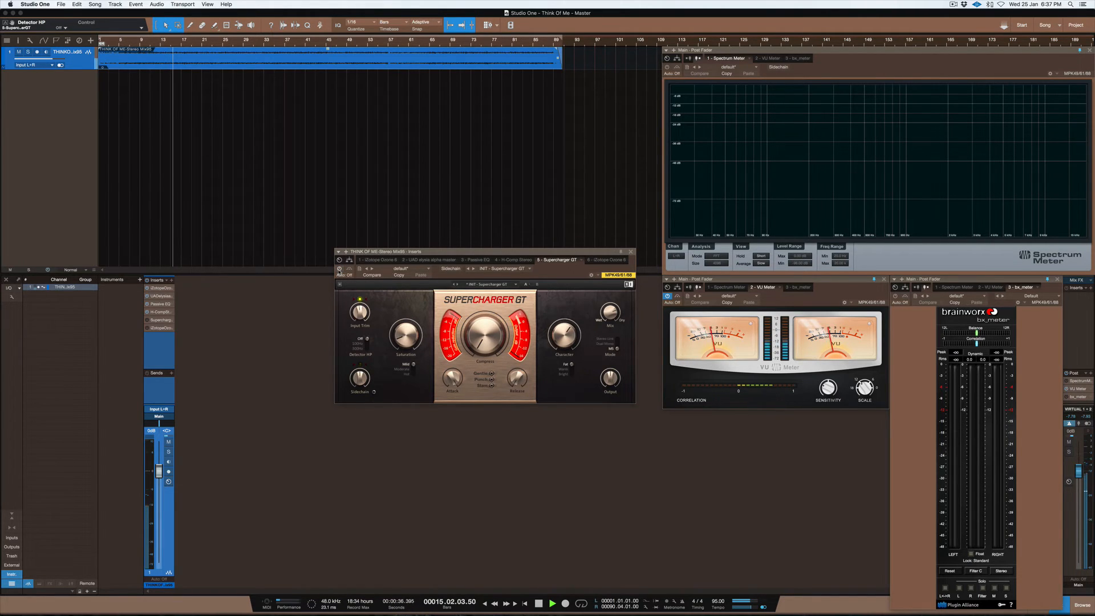
click(339, 269)
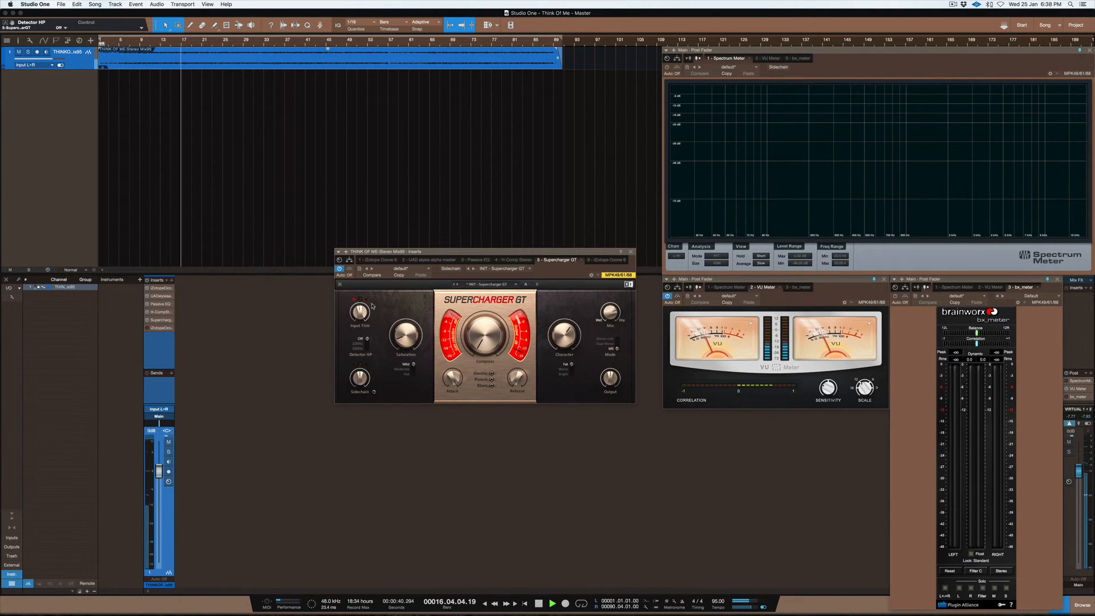
Set Supercharger GT's Character to about 6.15 while the mix plays, stop playback and close the plug-in window
drag(566, 334, 566, 336)
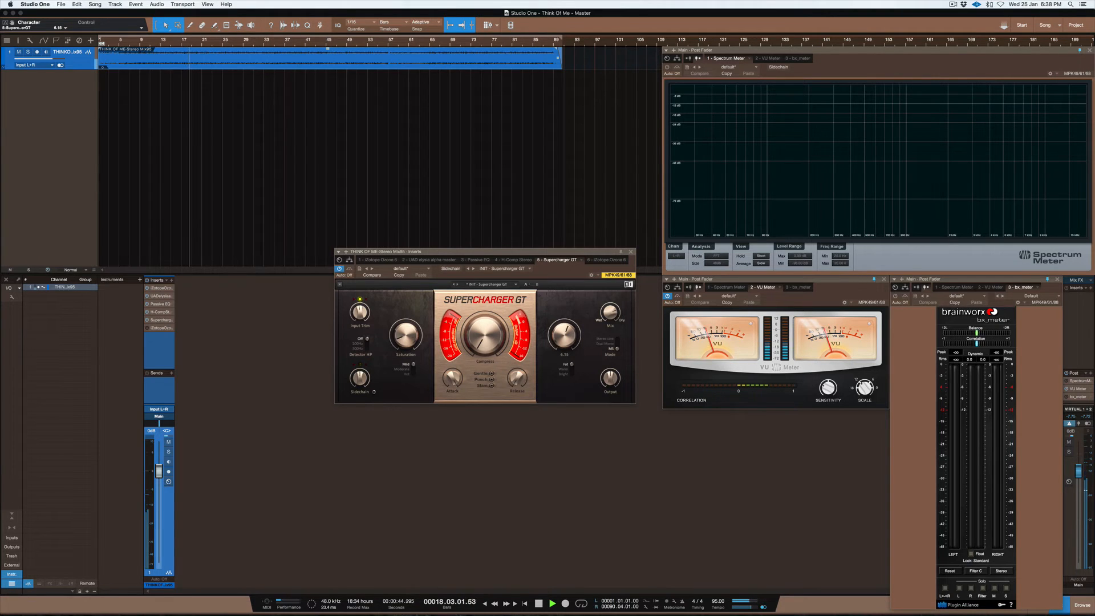
mouse_move(475, 327)
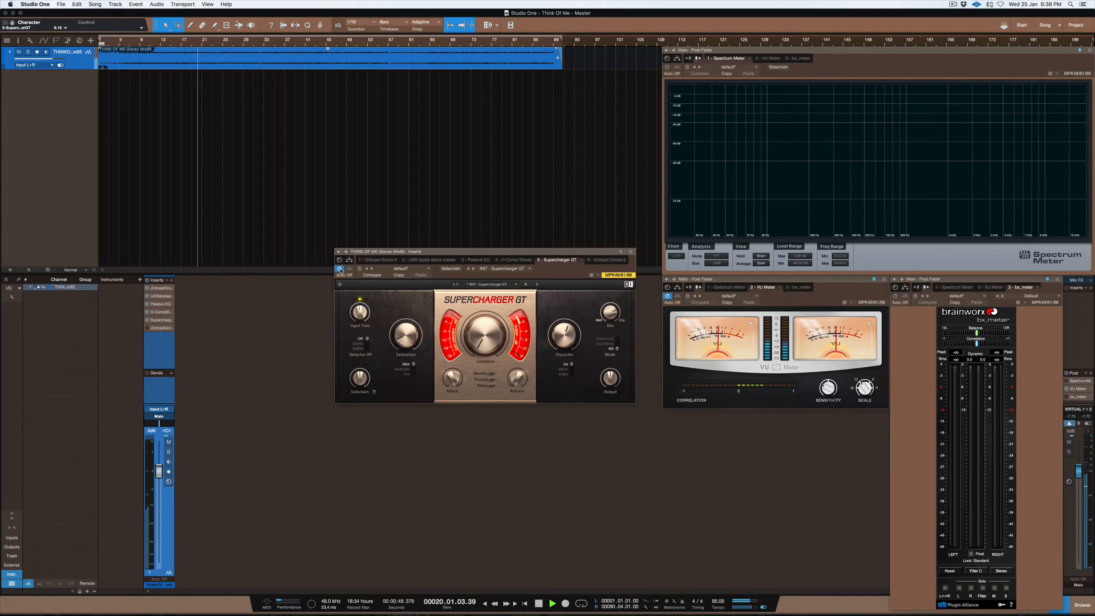
key(space)
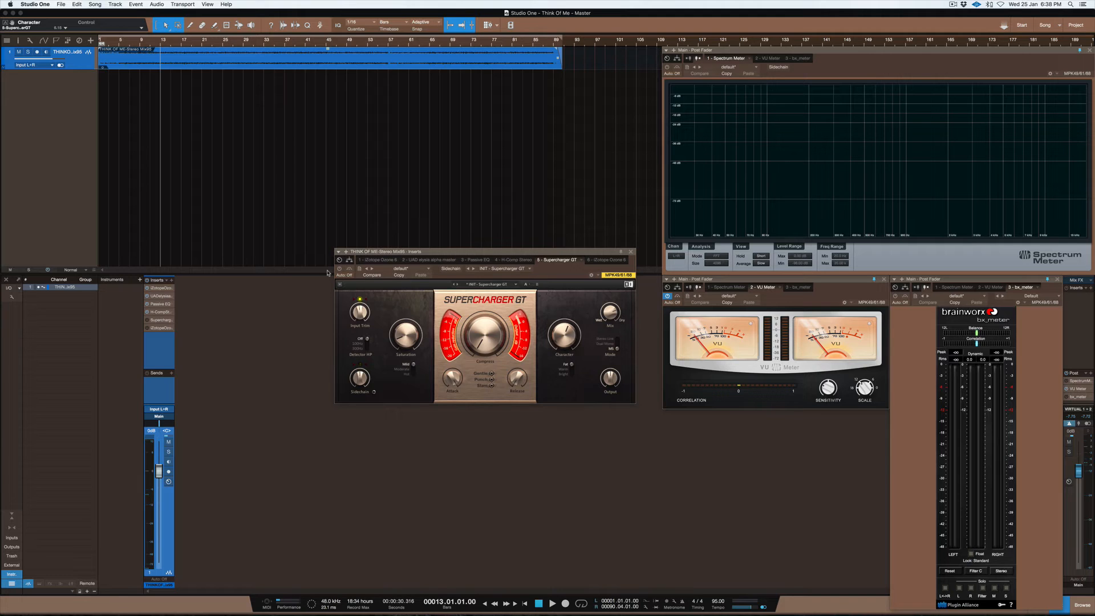
mouse_move(408, 349)
mouse_move(564, 331)
mouse_move(498, 326)
mouse_move(479, 361)
mouse_move(609, 313)
click(630, 252)
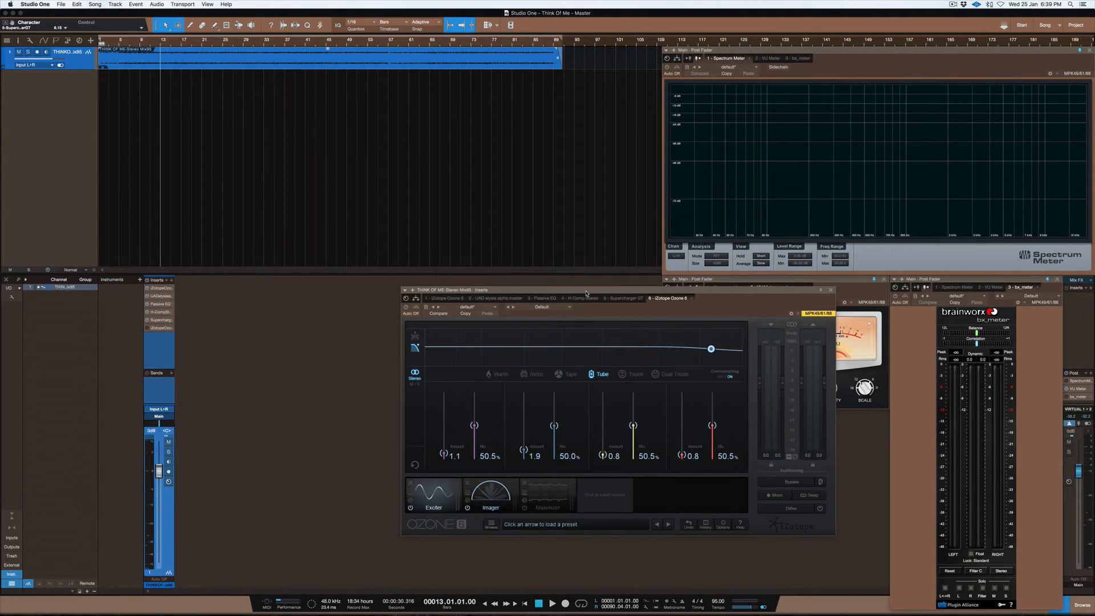
Move the last Ozone 6 insert's window up and look through its Imager, Maximizer and Exciter modules
drag(586, 293, 521, 231)
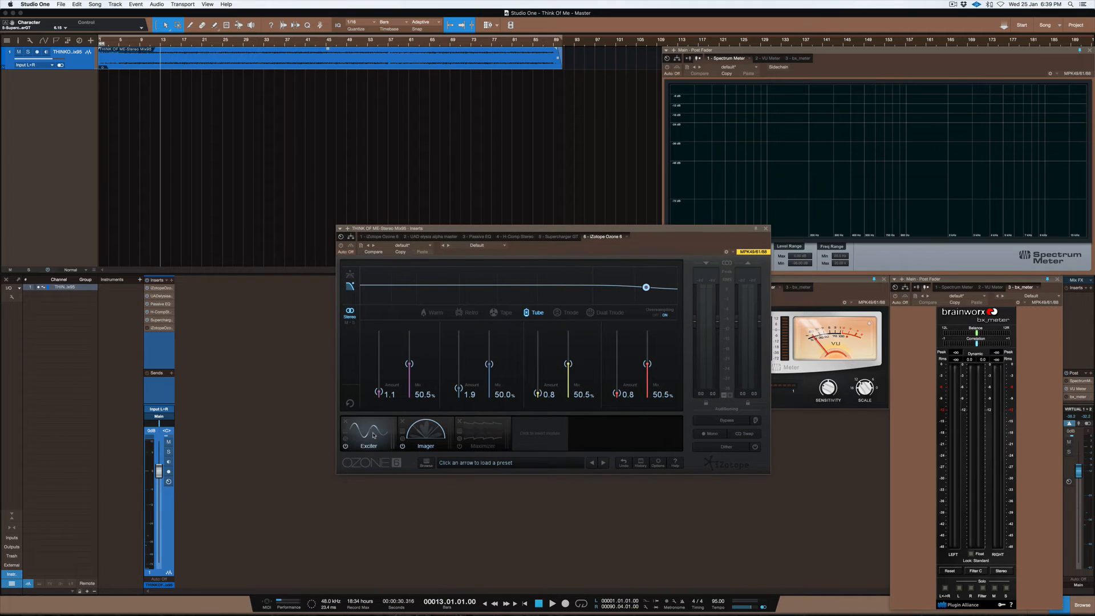
click(419, 434)
click(483, 433)
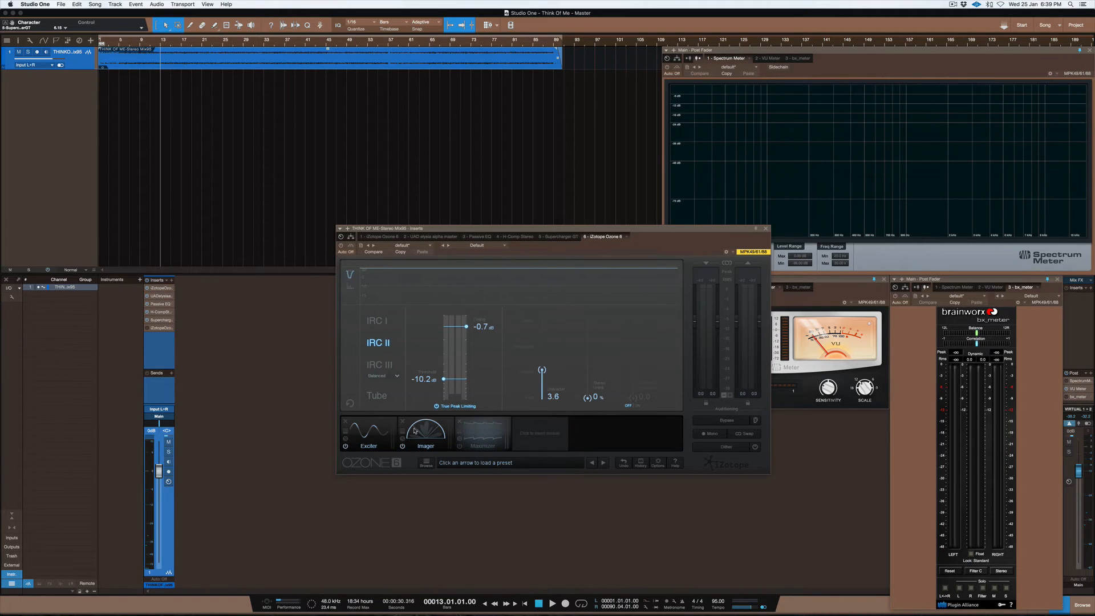
click(364, 433)
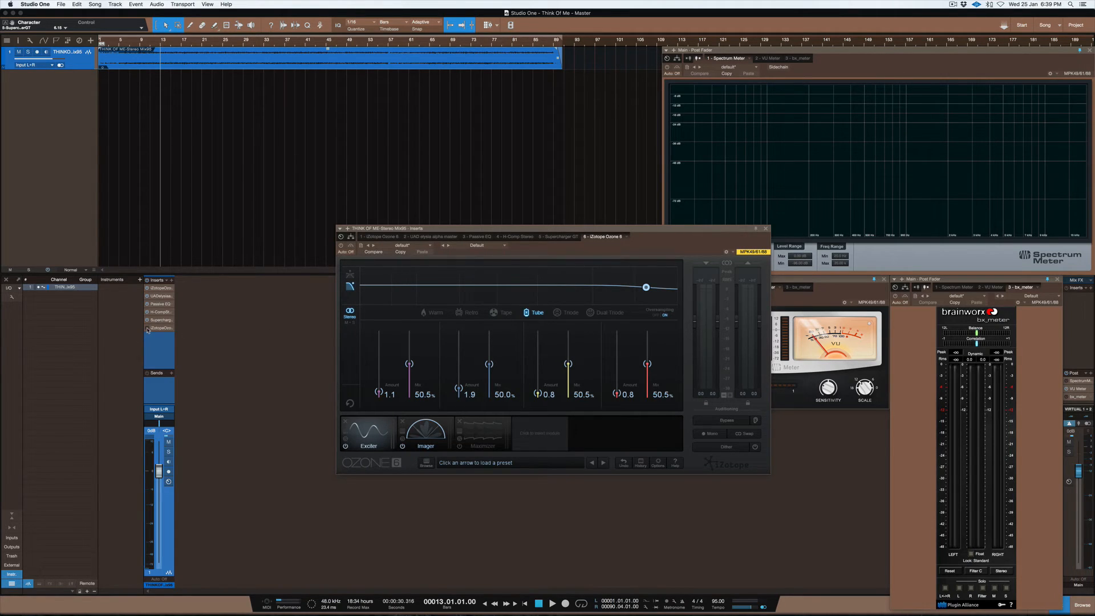
Activate the last Ozone 6 insert during playback, listen to the mix through it and stop playback
key(space)
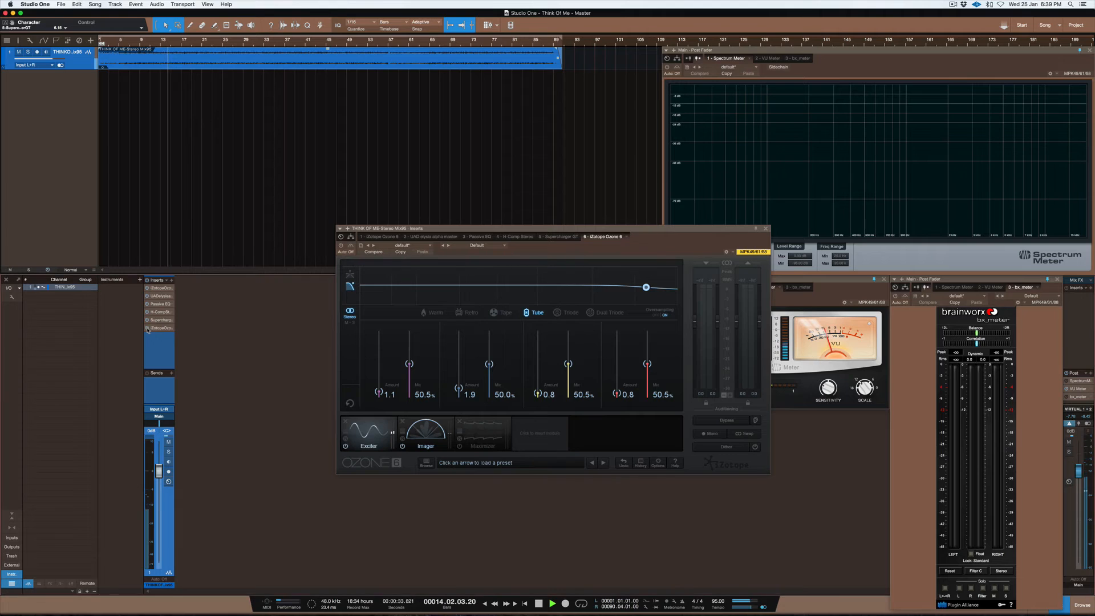
click(147, 328)
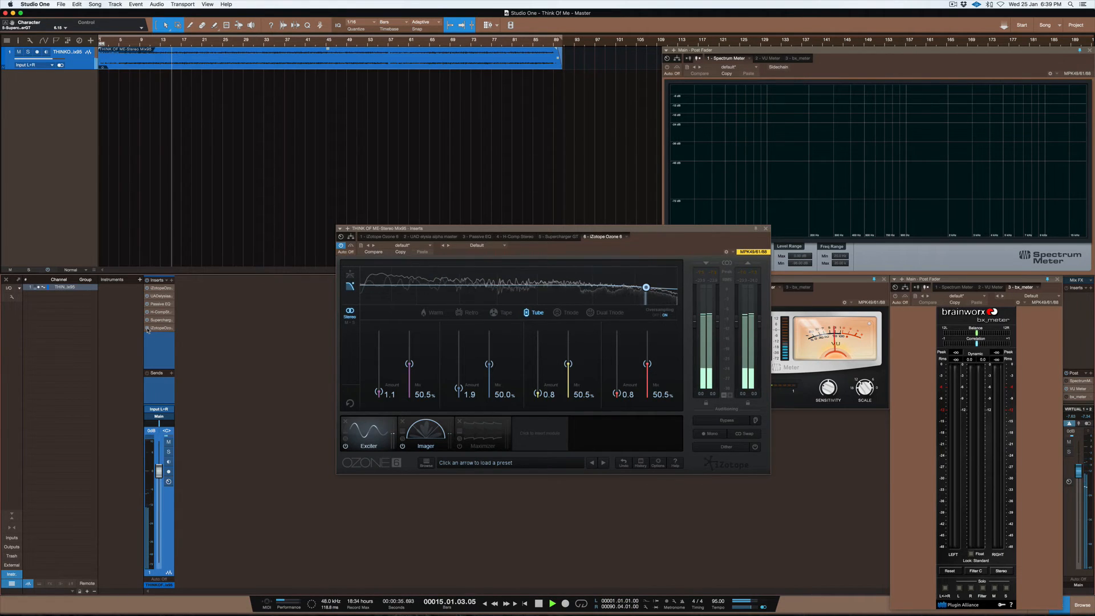
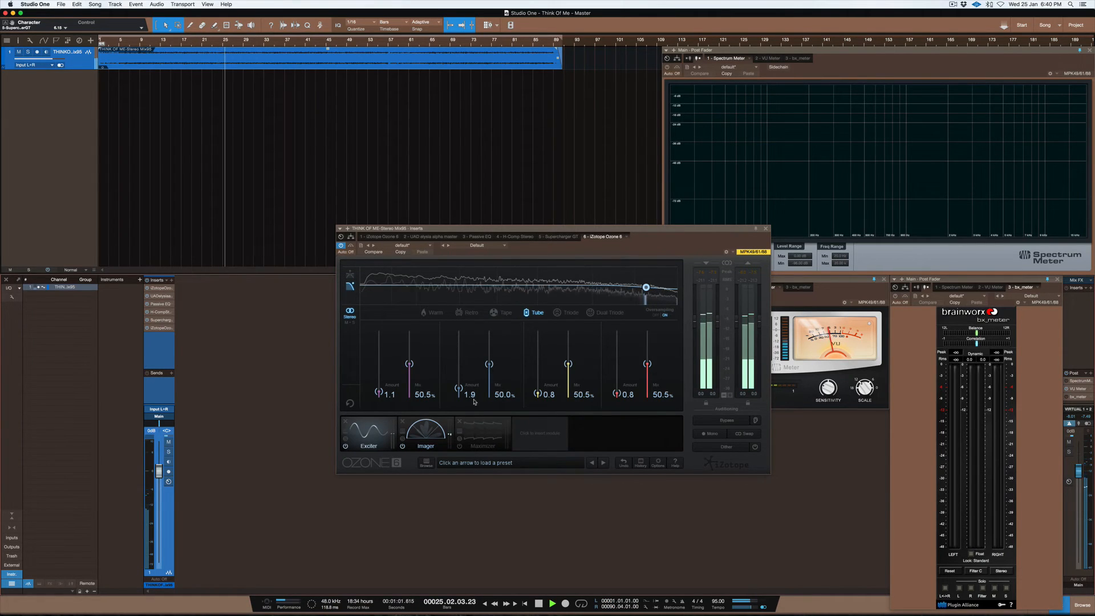
key(space)
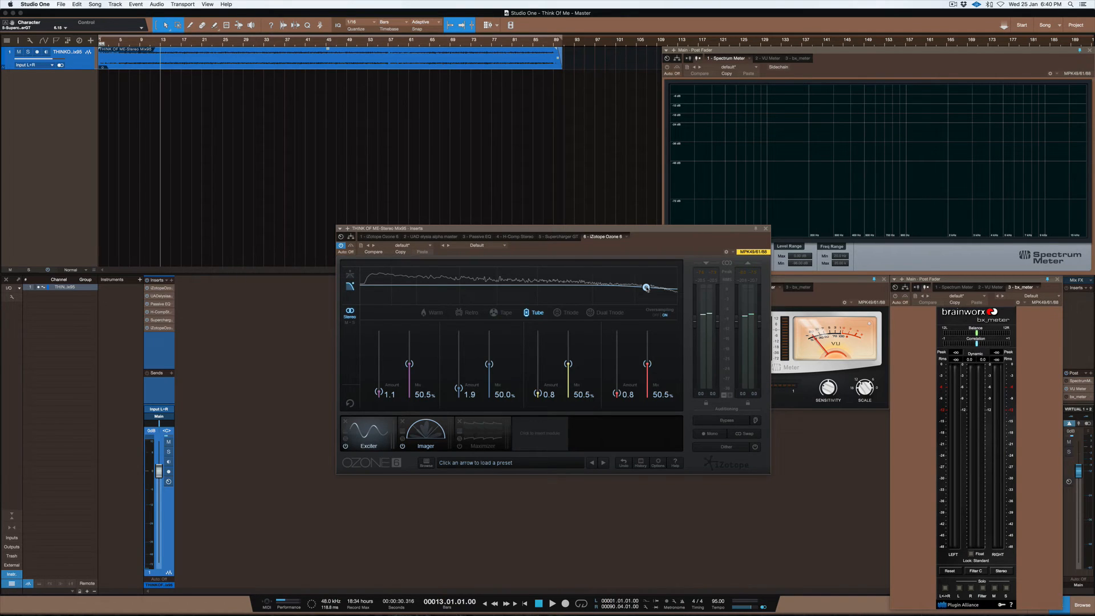
Examine the Exciter's band crossovers and post filter, and the Imager's Band 1 width
click(350, 274)
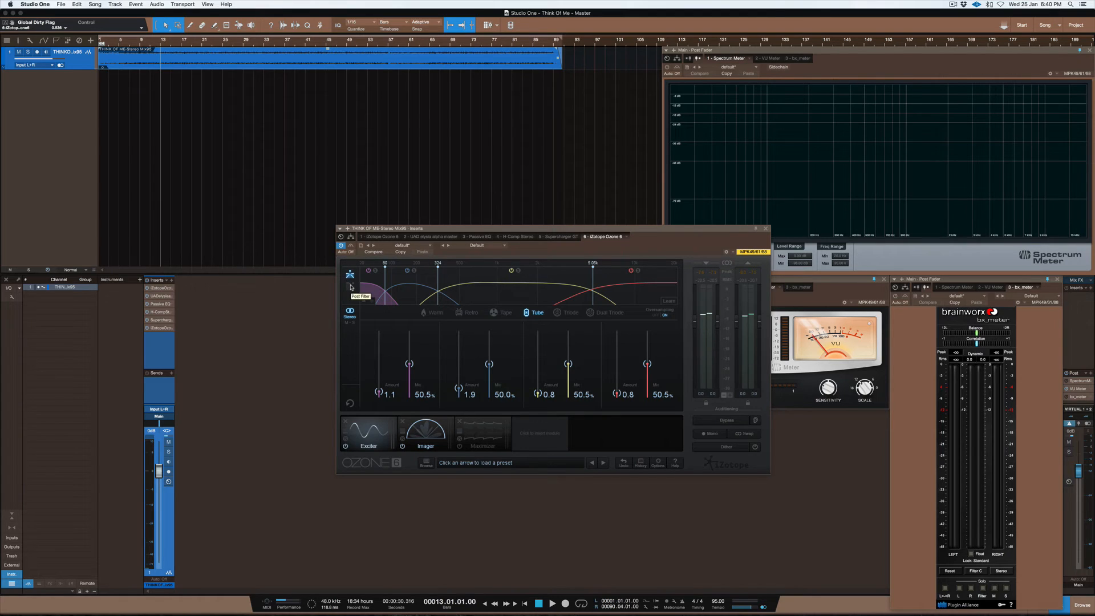
click(351, 287)
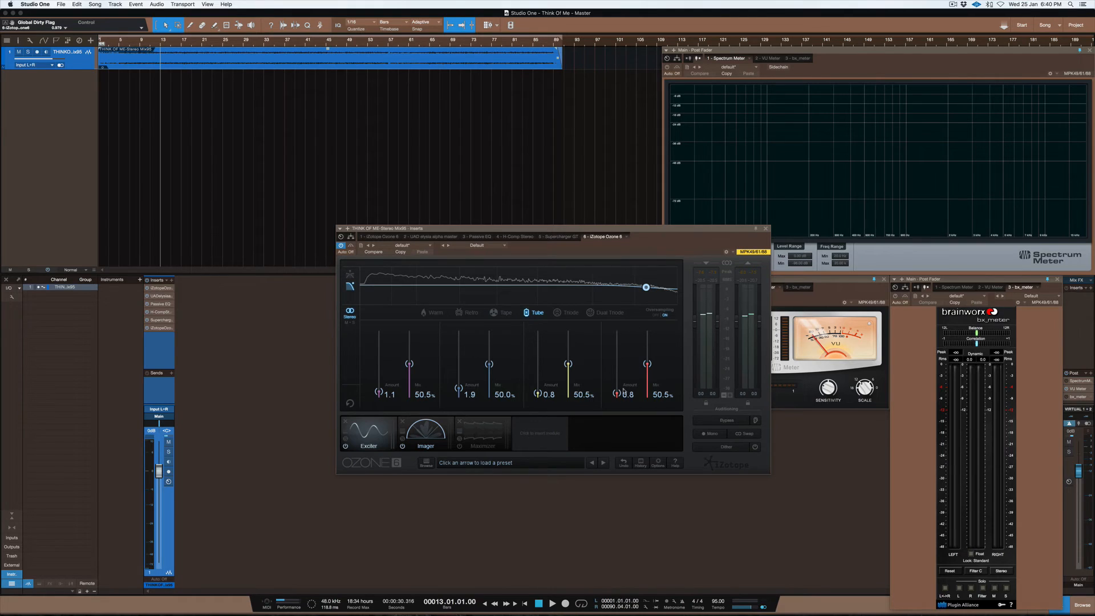
click(438, 436)
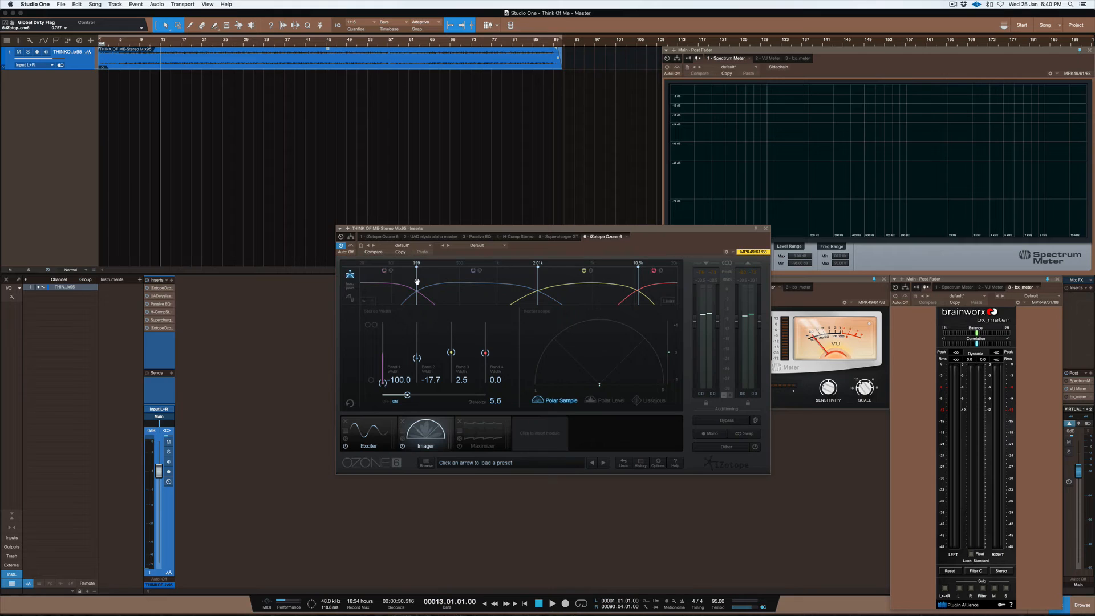
click(382, 383)
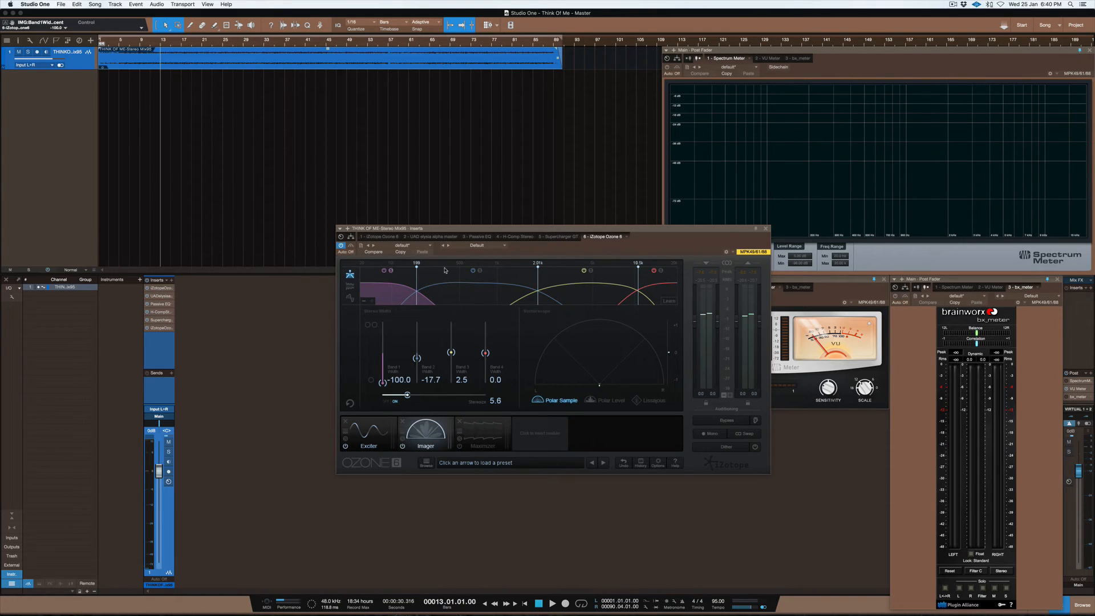
Audition the Imager's frequency bands in solo with short playbacks of the mix, ending with all bands unsoloed and playback stopped
key(space)
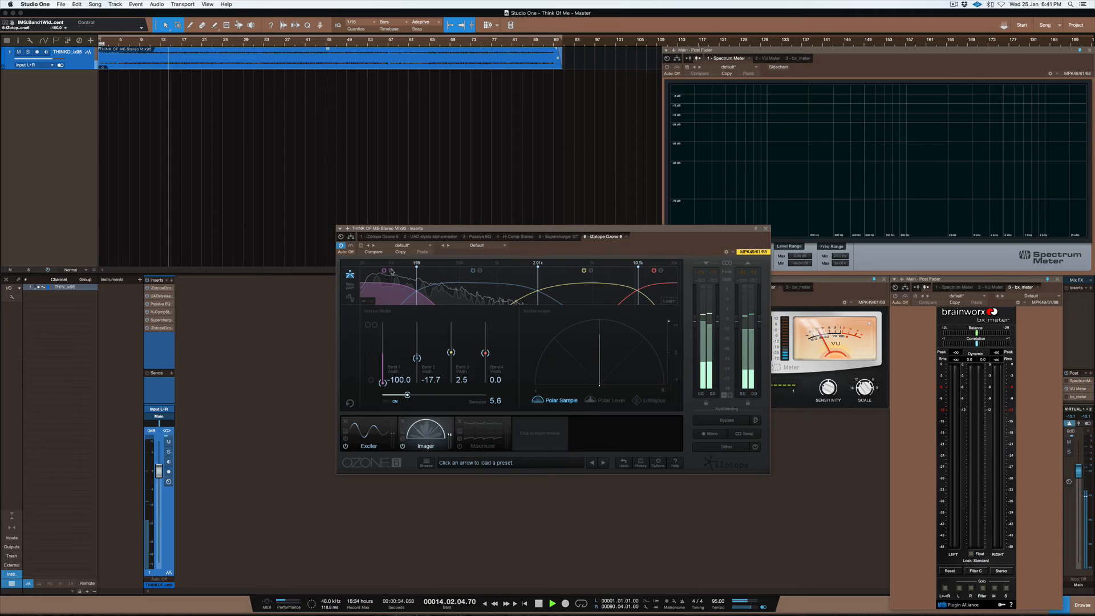
key(space)
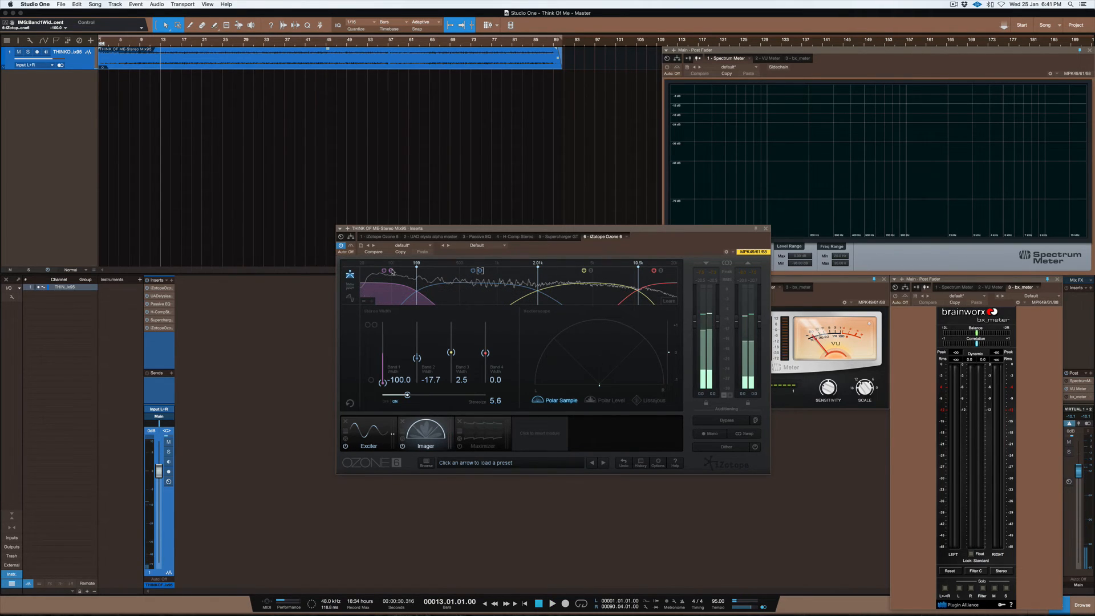
key(space)
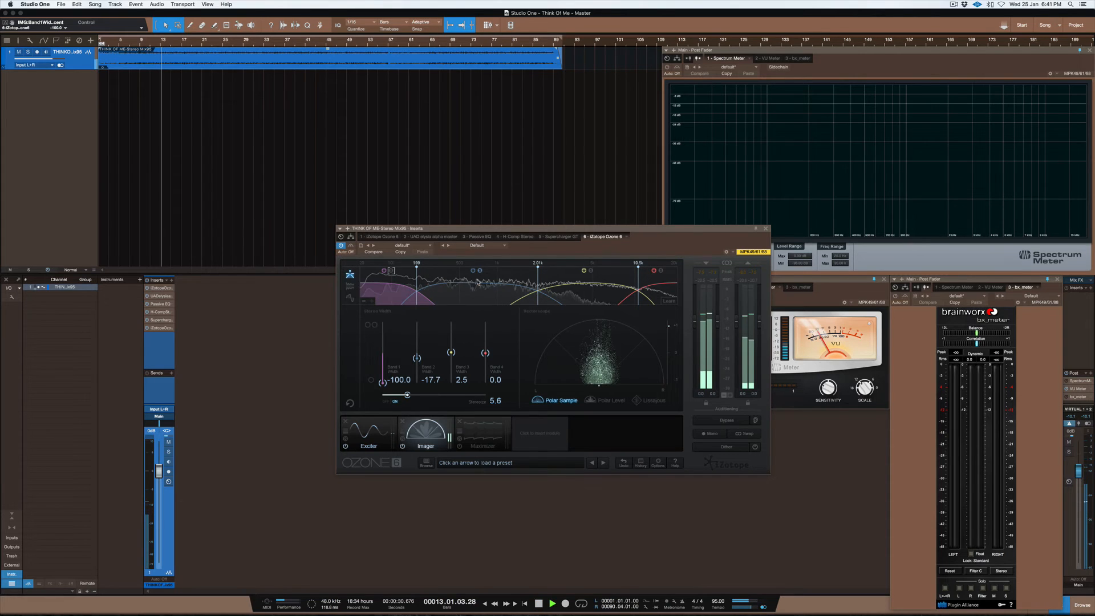
key(space)
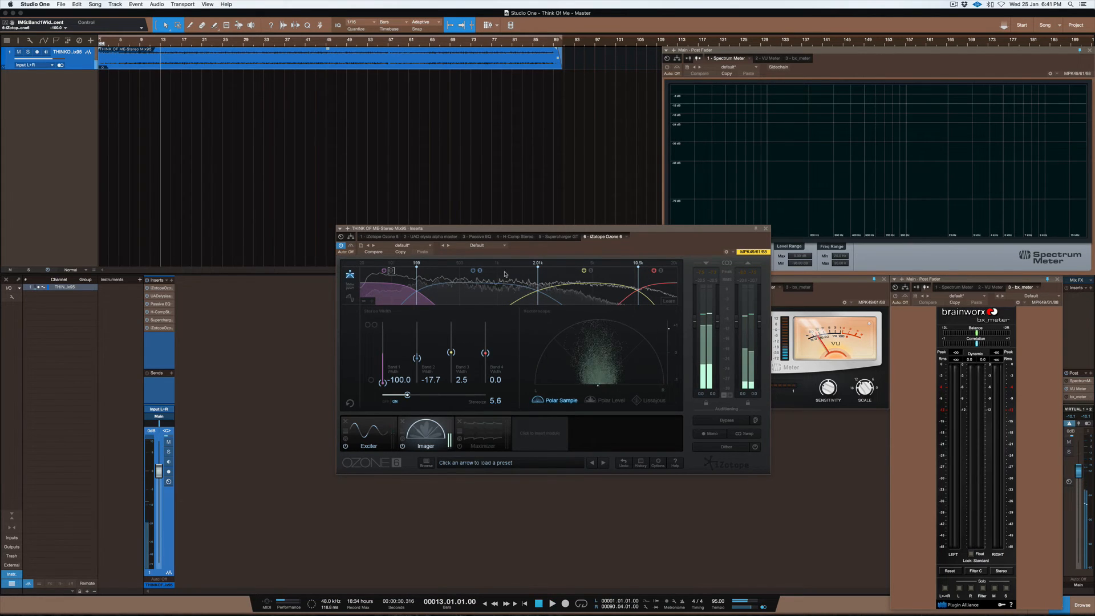
click(591, 271)
key(space)
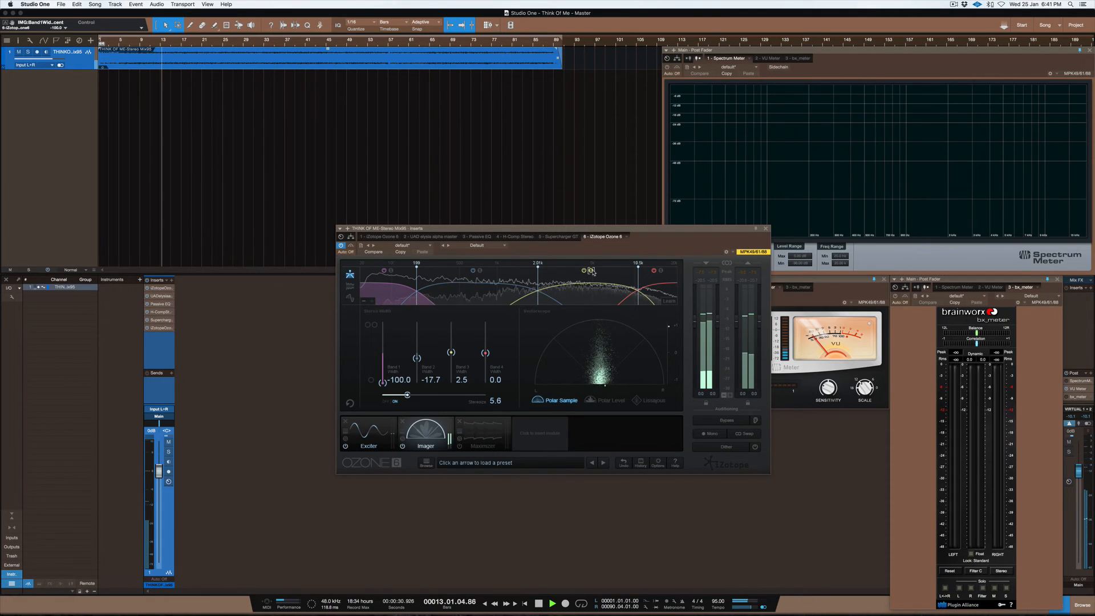
key(space)
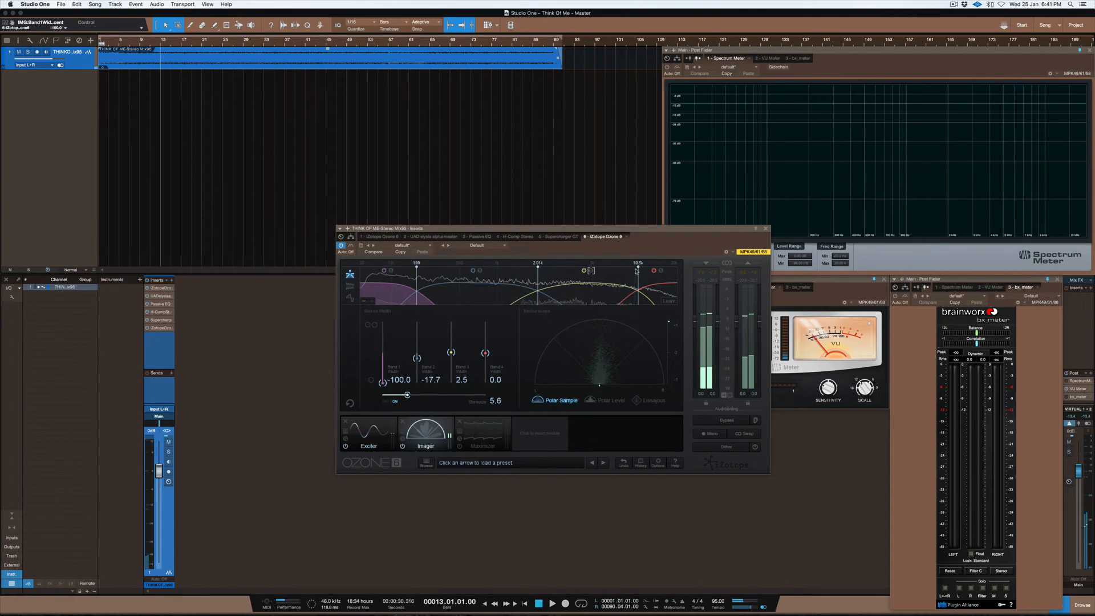
key(space)
key(space)
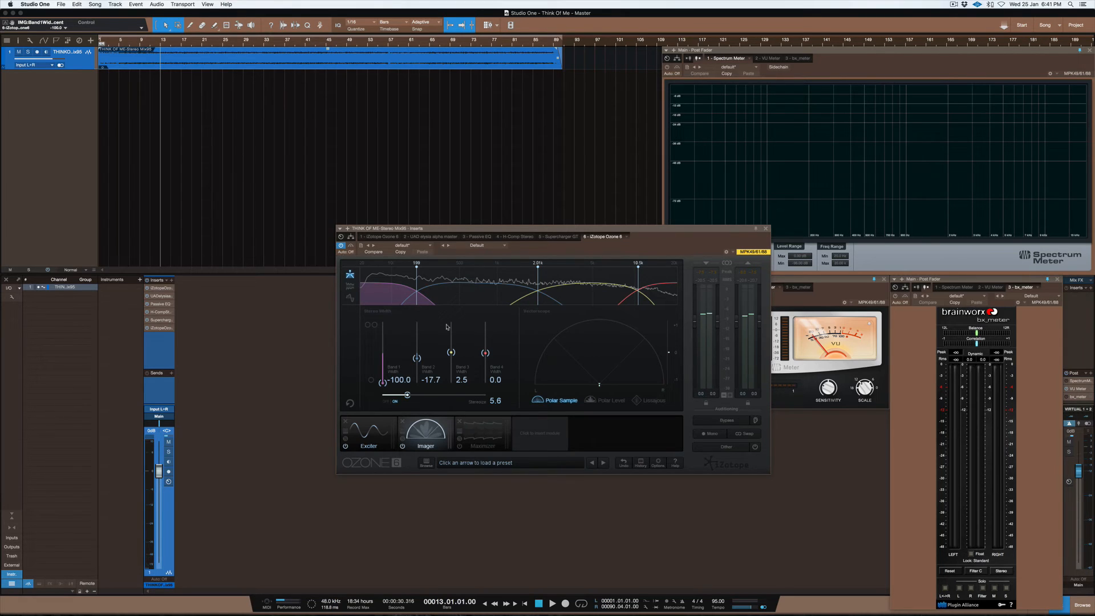
Show Ozone's Maximizer module and take it out of bypass
click(394, 402)
click(474, 428)
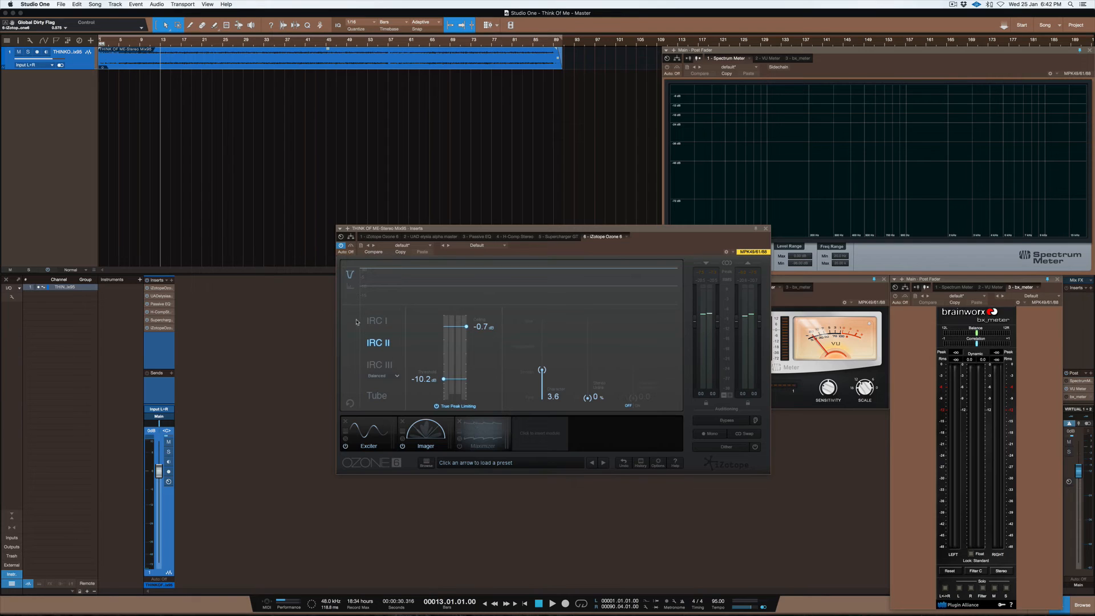
click(459, 445)
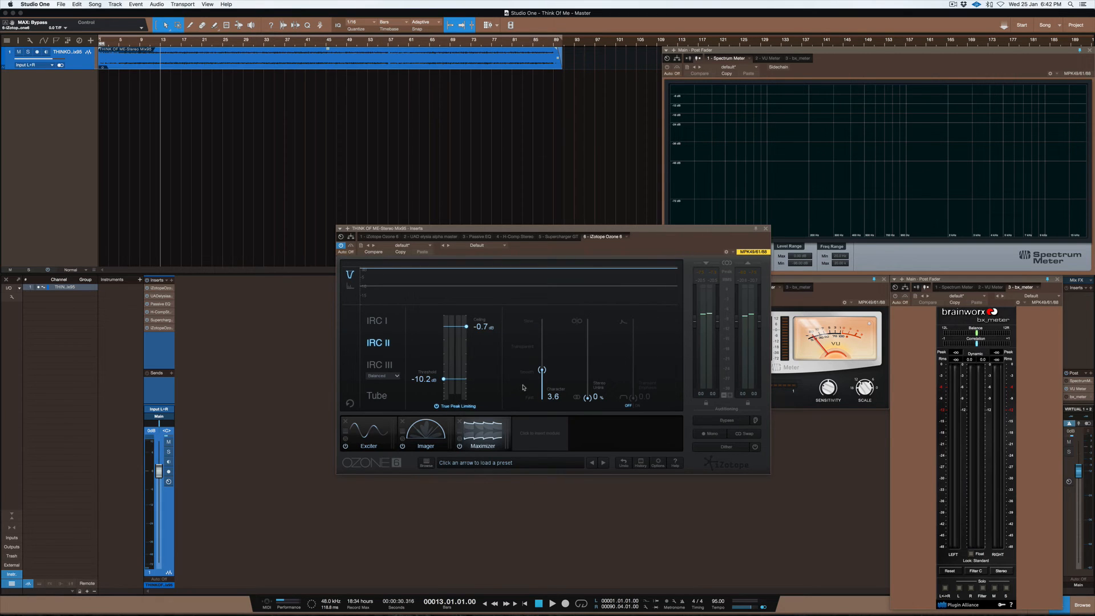
Try FabFilter Pro-L as an extra insert on the mix channel, close its window and remove it from the chain
key(F4)
click(359, 379)
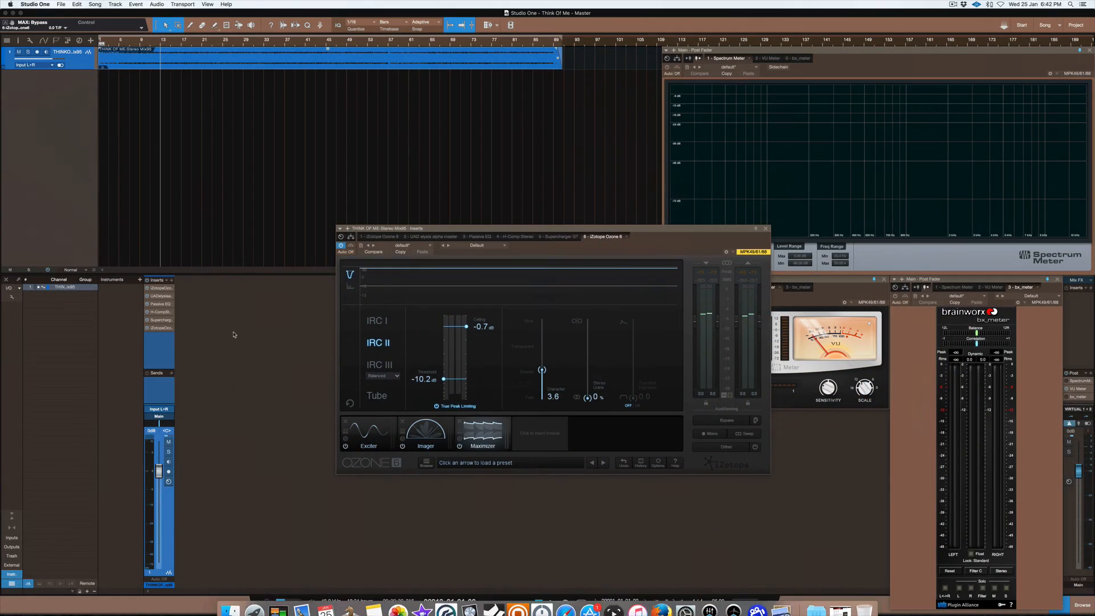
click(171, 280)
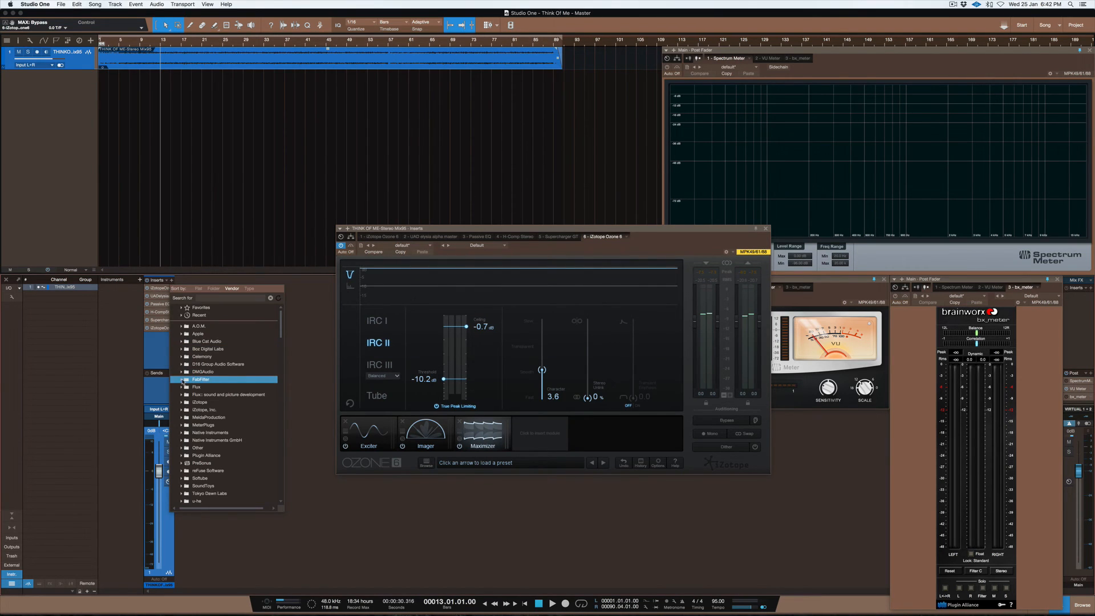
click(181, 380)
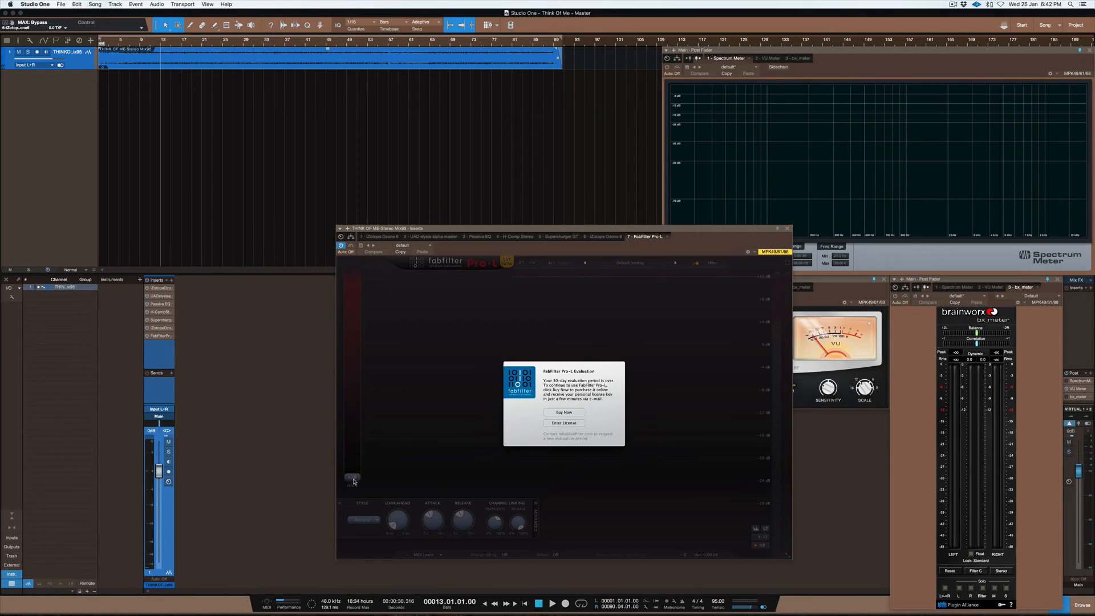
click(787, 228)
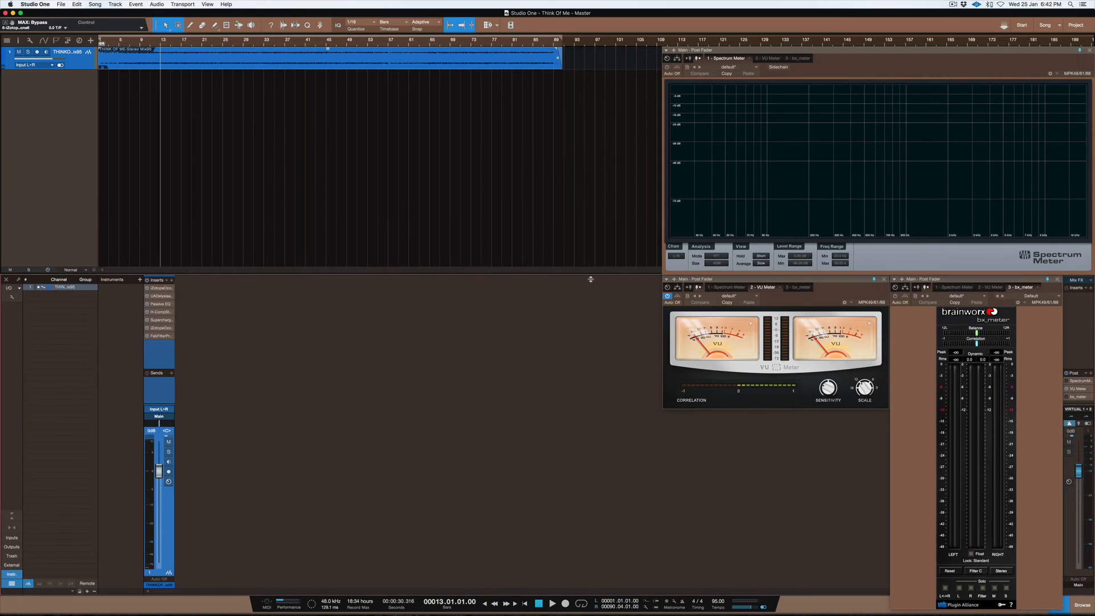
right_click(170, 338)
click(210, 426)
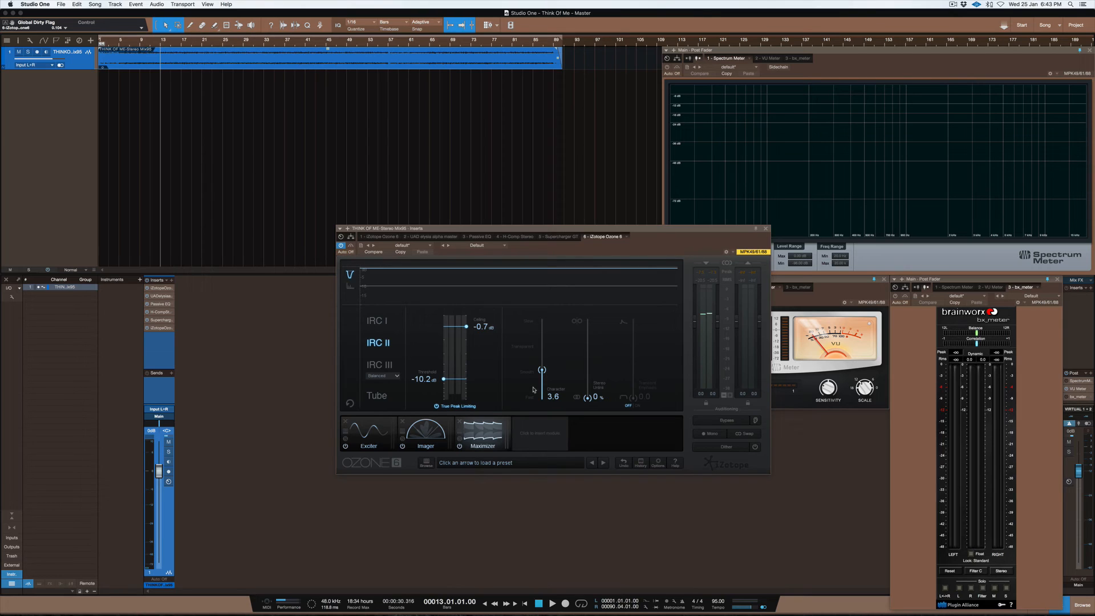
Set the Maximizer's ceiling to -0.8 dB during playback, checking the VU Meter, and audition the limited mix
key(space)
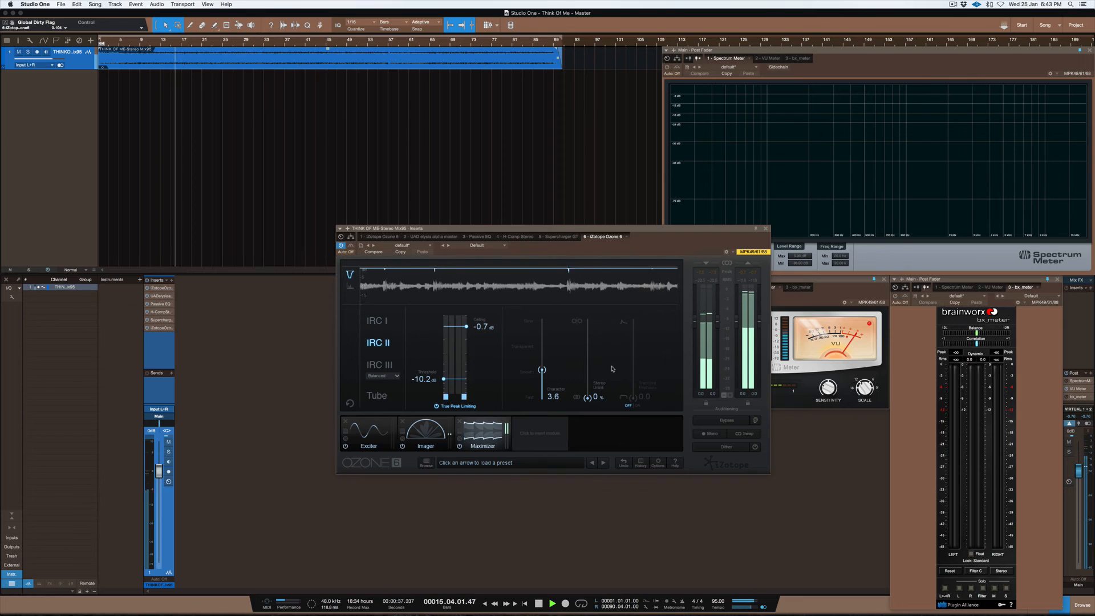
click(852, 338)
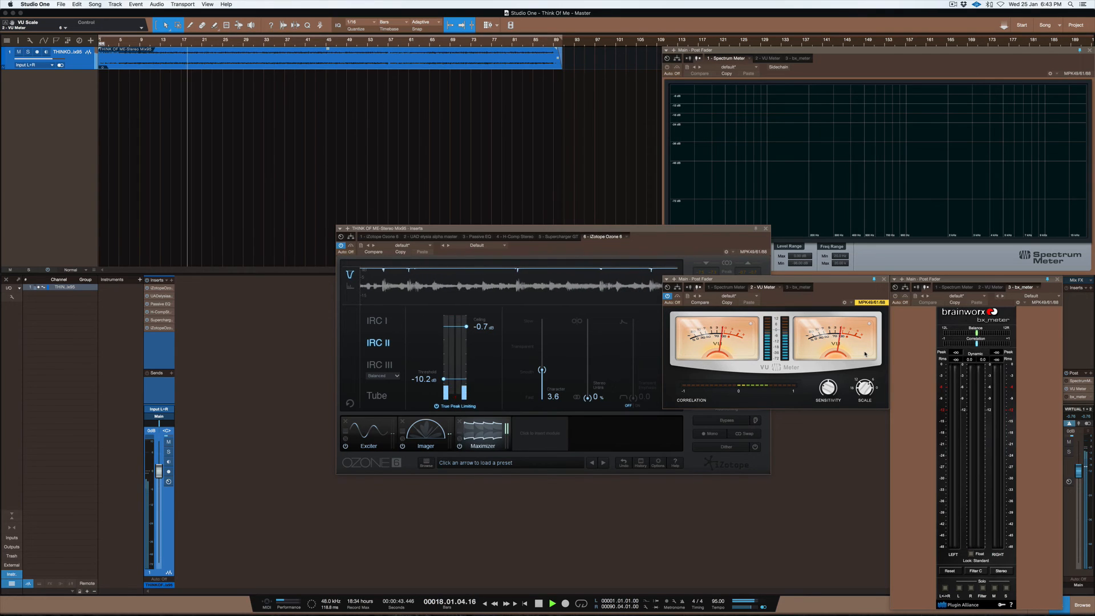
click(574, 228)
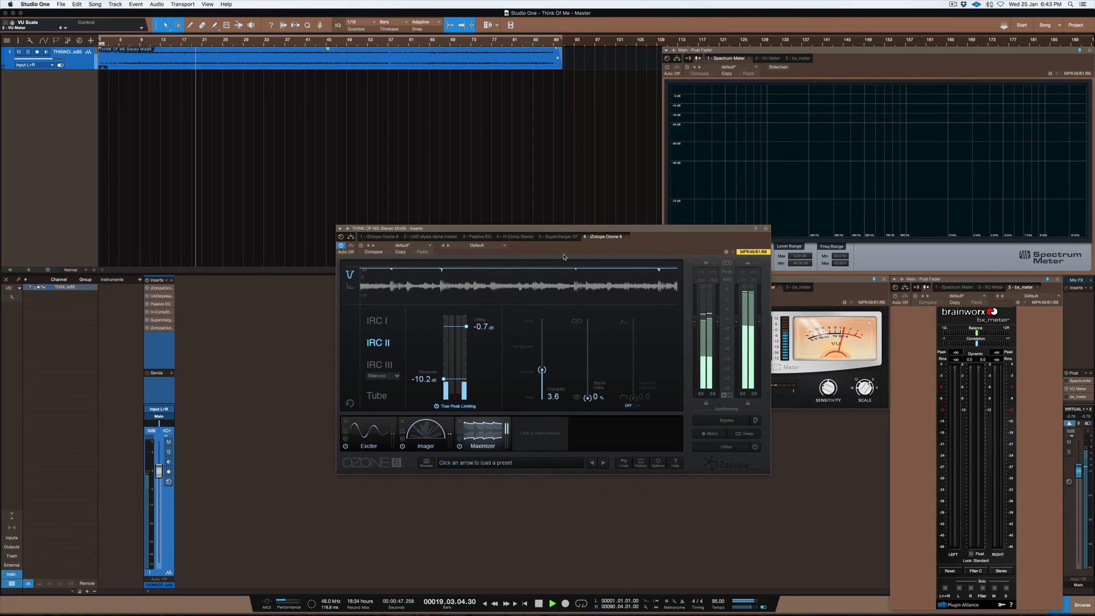
drag(487, 328, 487, 329)
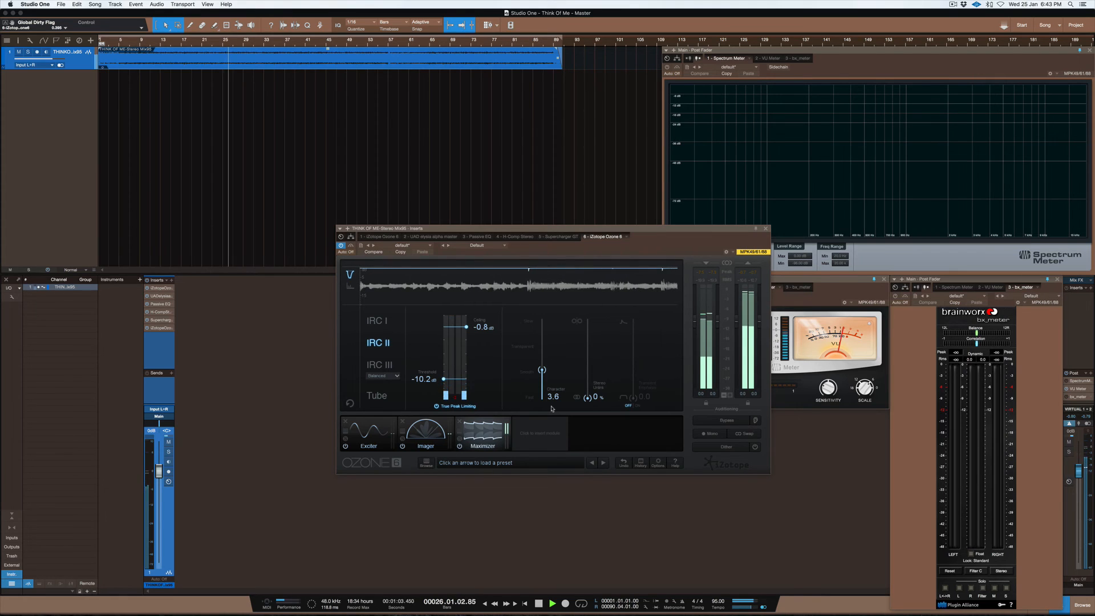
key(space)
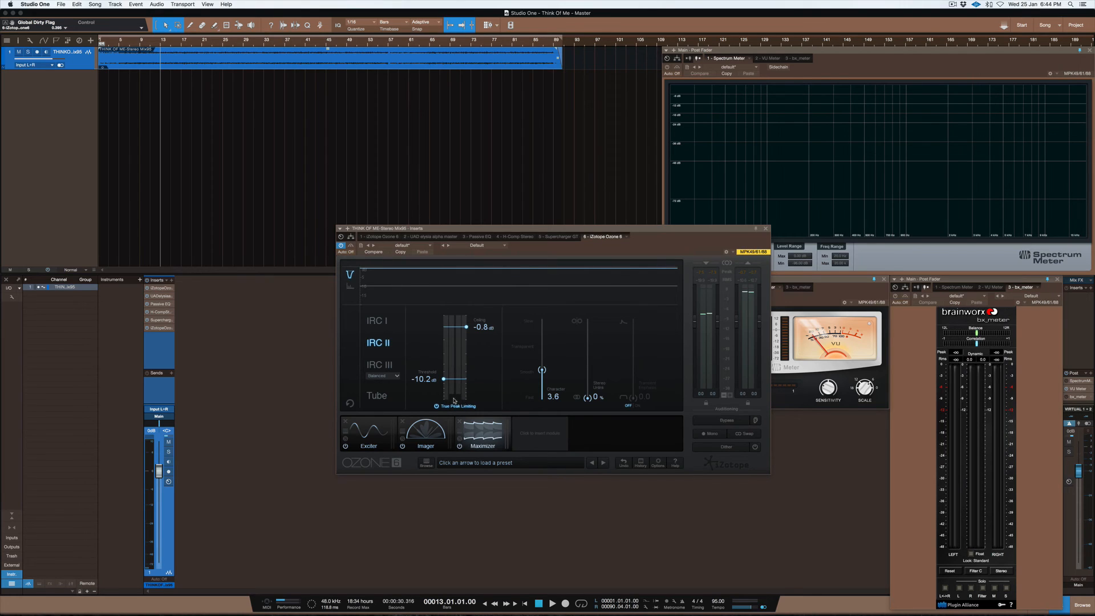
key(space)
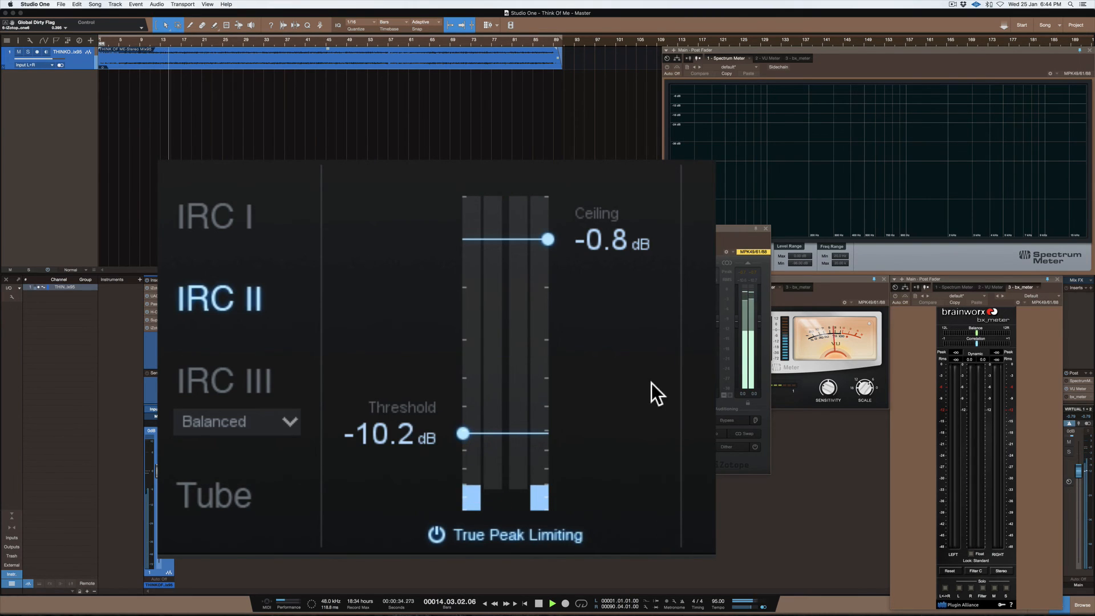
key(space)
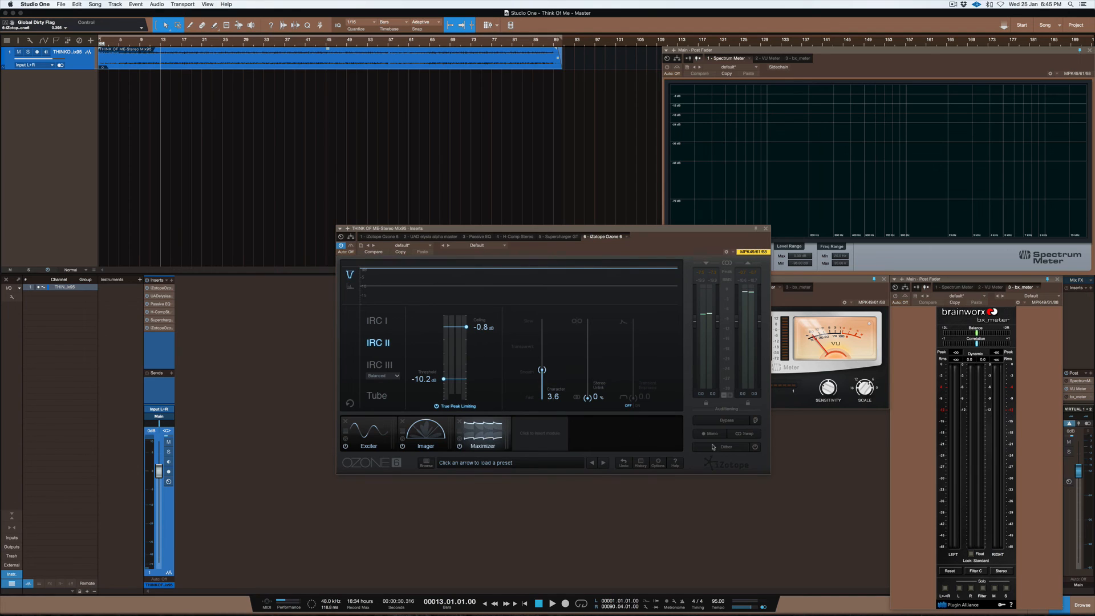
Enable Ozone's MBIT+ Dither, toggle its DC offset filter and return to the Maximizer
click(740, 447)
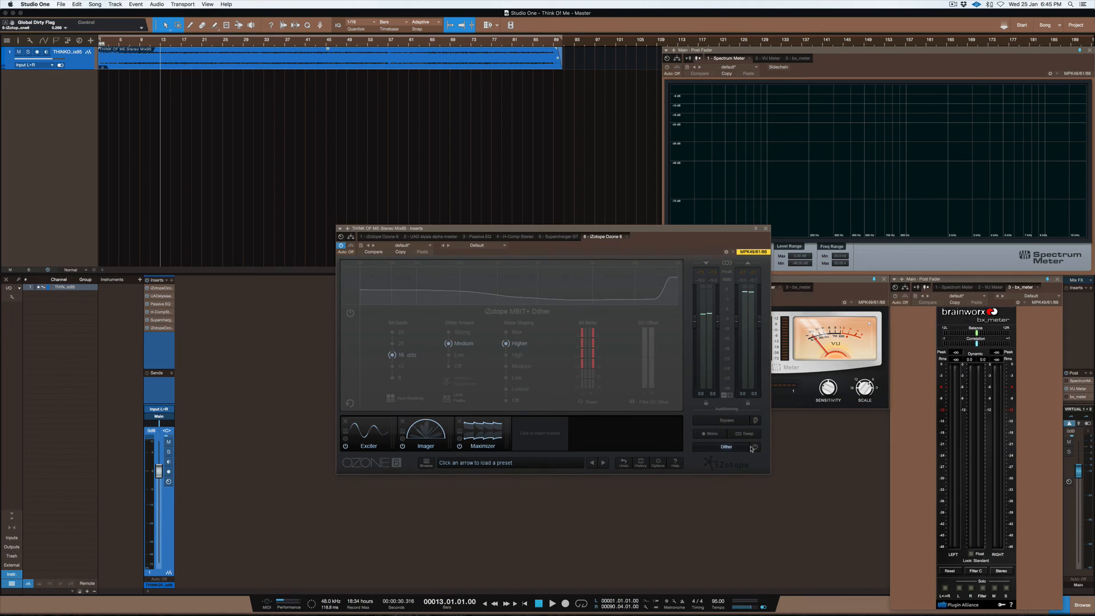
click(754, 447)
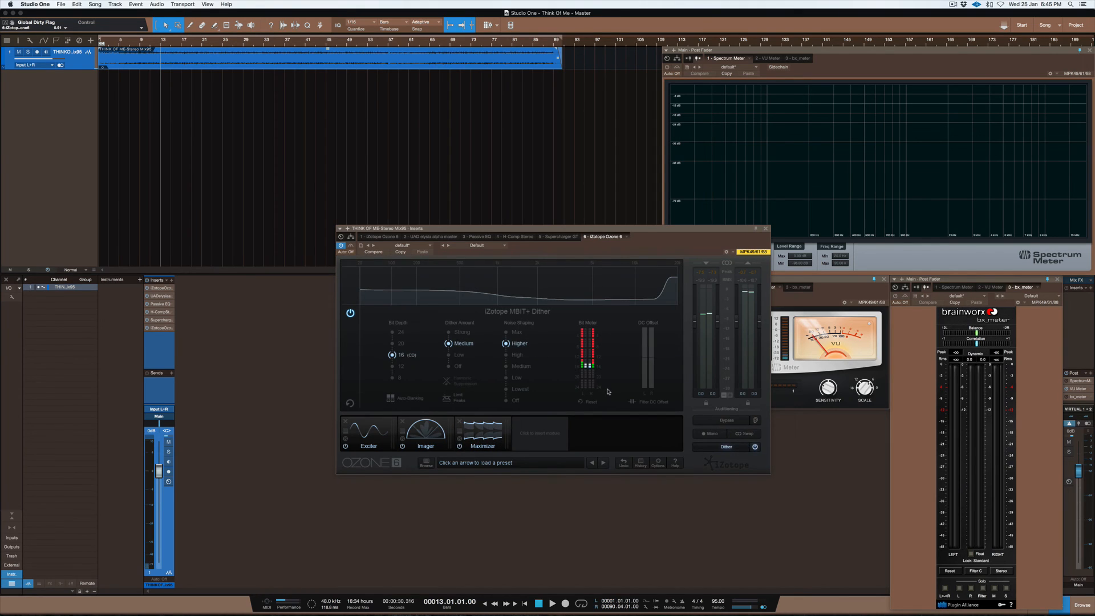
click(642, 404)
click(502, 439)
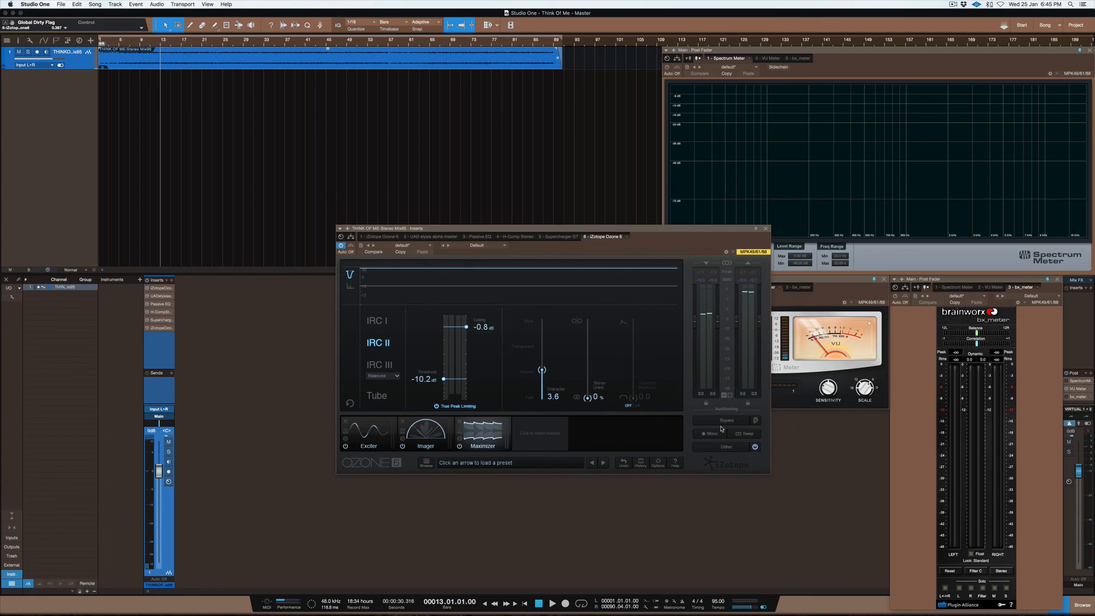
Move the Ozone window aside, review the mastering chain diagram screenshot, and close it together with the delay calculator screenshot
drag(567, 228, 457, 69)
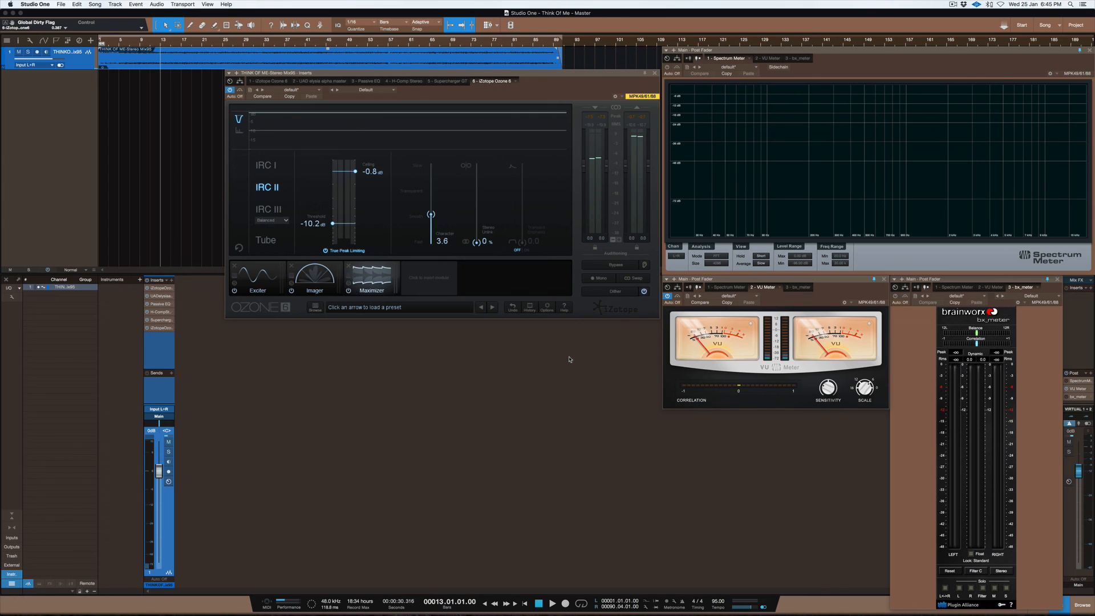
key(F4)
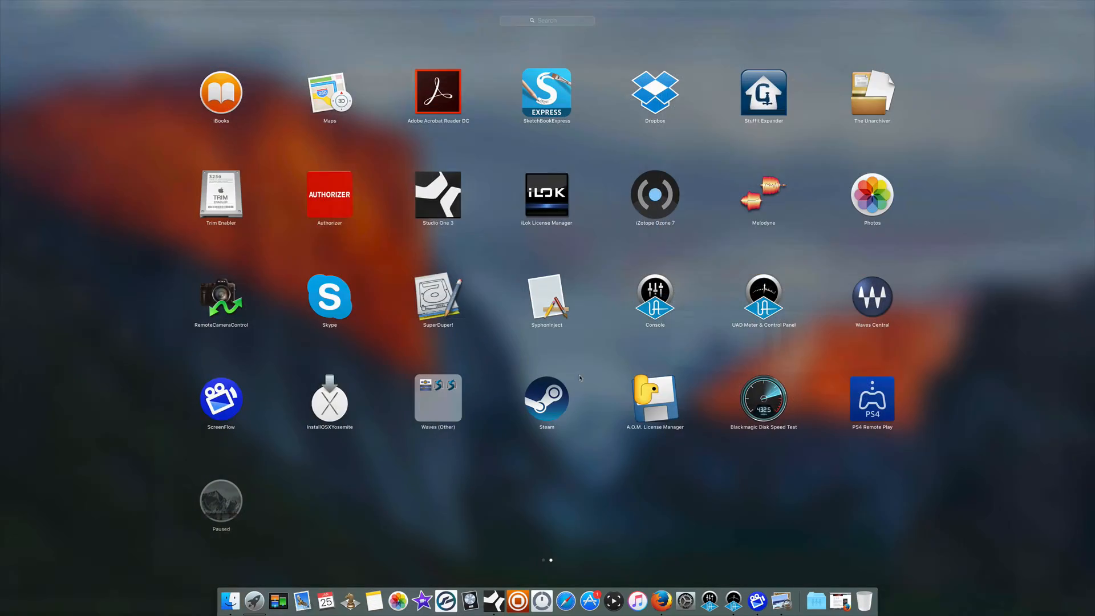
key(F3)
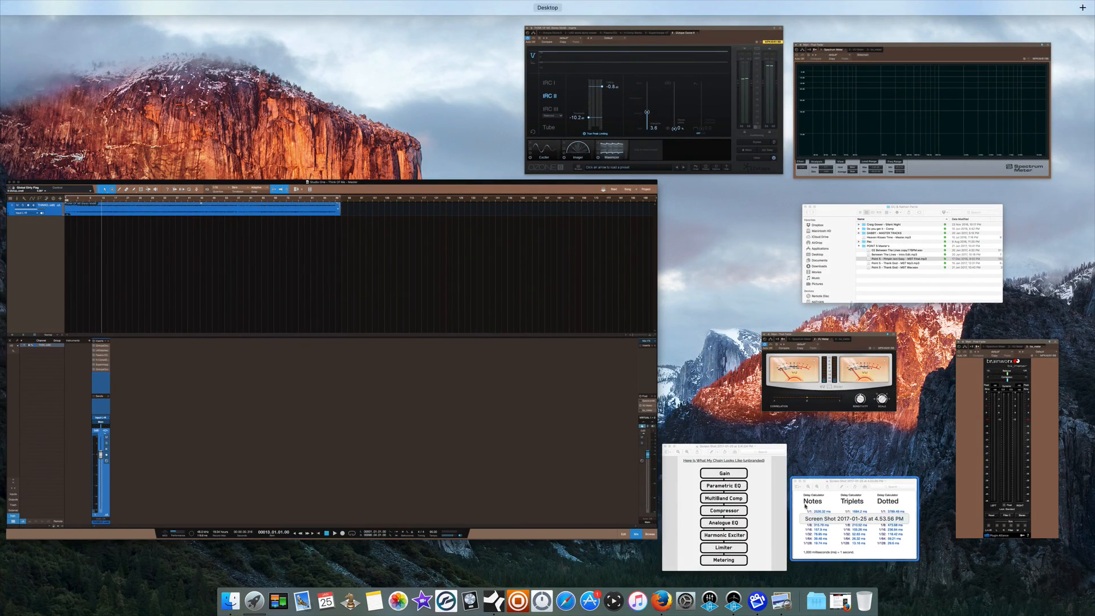
click(724, 507)
drag(527, 276, 548, 201)
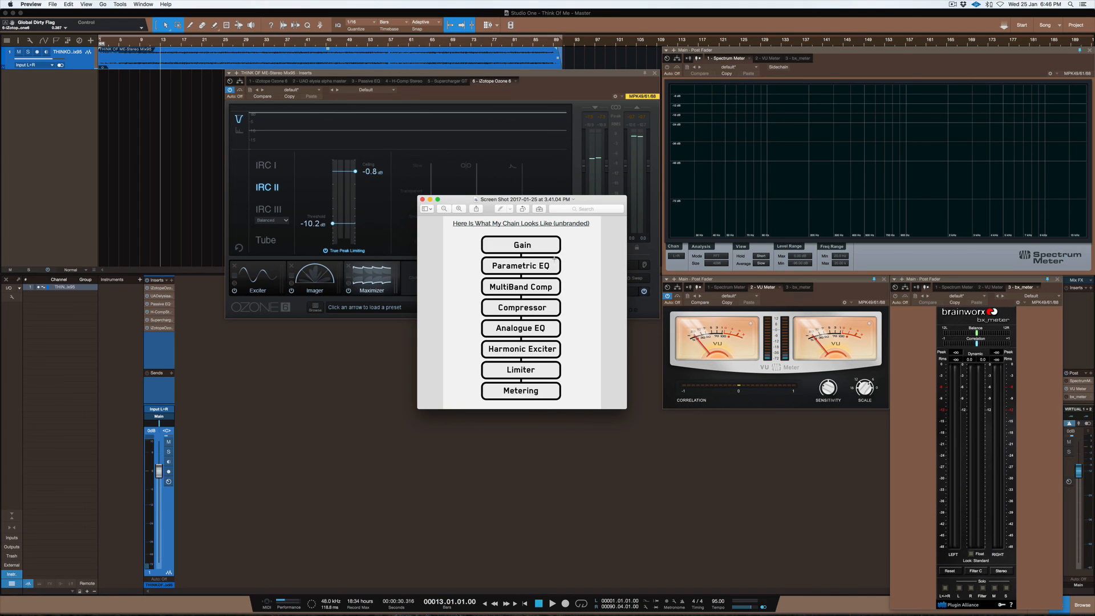
click(422, 199)
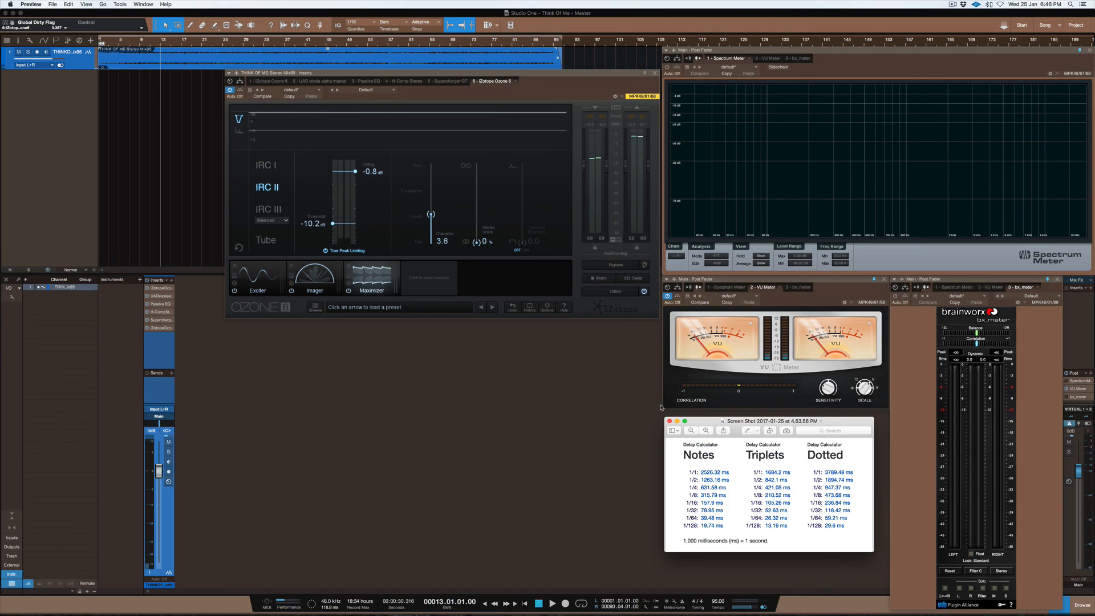
click(669, 421)
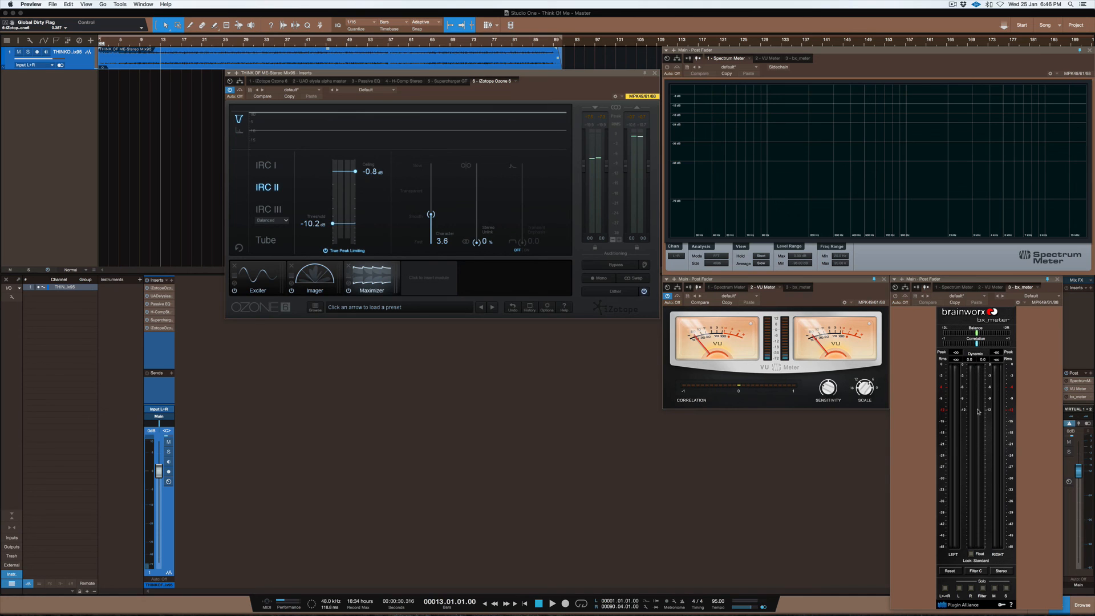
Hide the Spectrum Meter and bx_meter windows and add PreSonus Level Meter to the Main channel's post-fader inserts
click(1074, 381)
click(1078, 398)
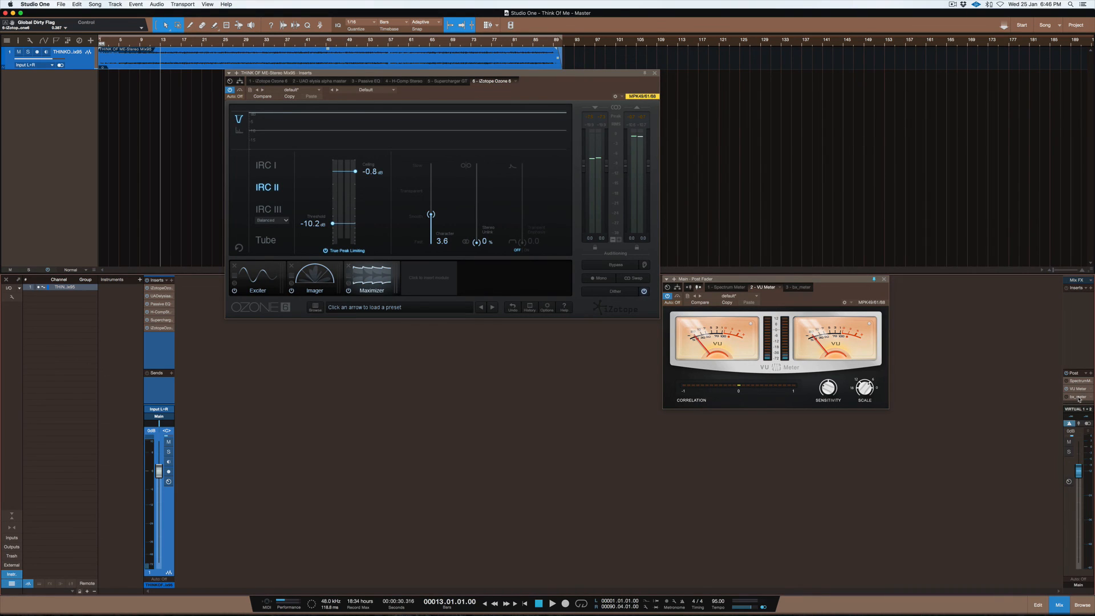
click(1090, 373)
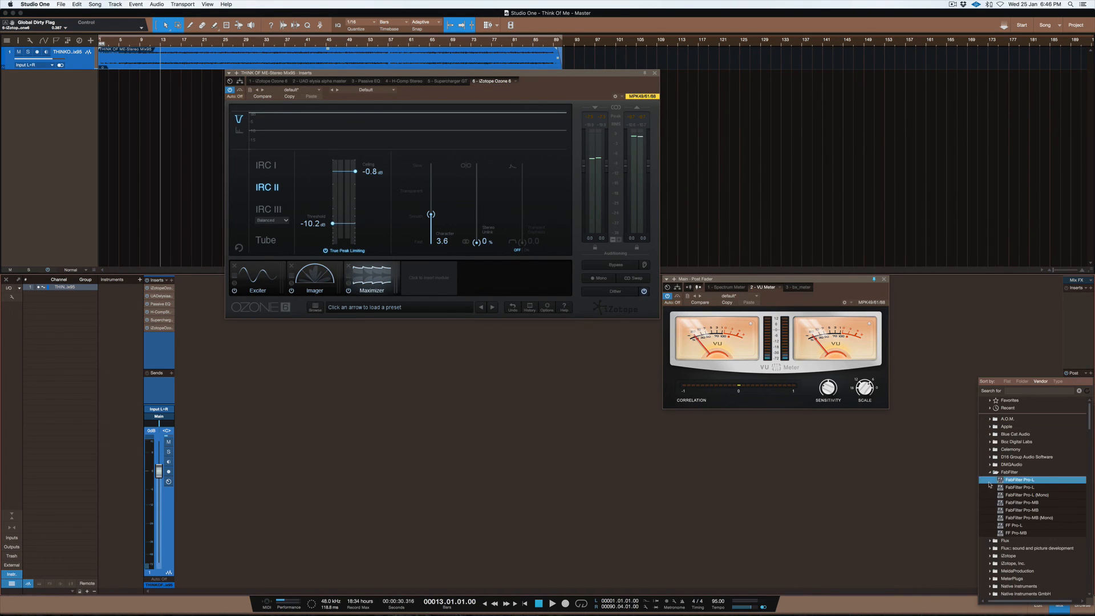
scroll(992, 473, down, 3)
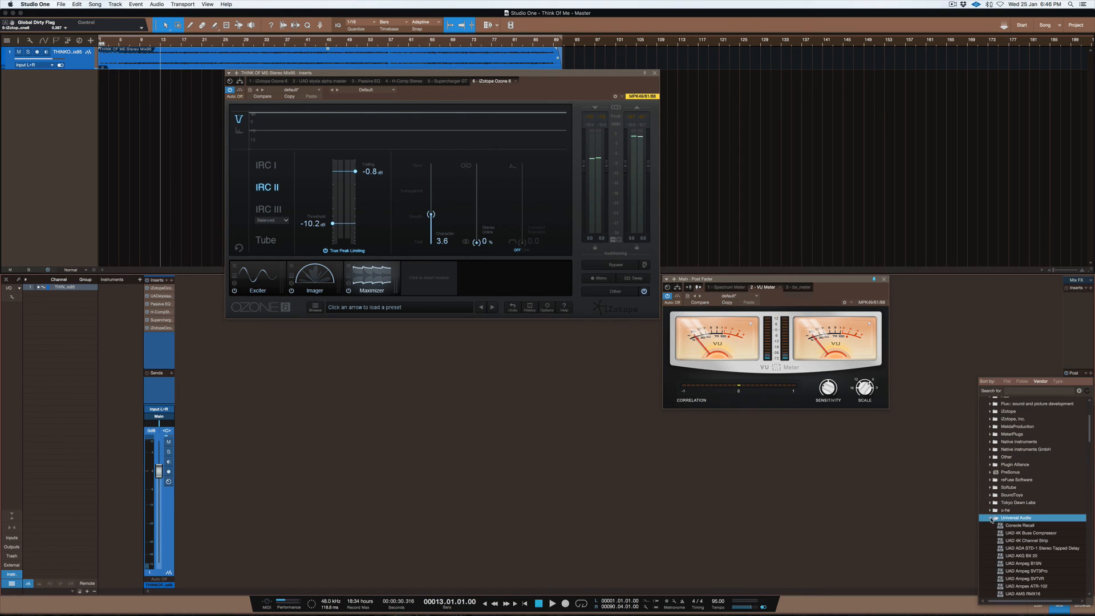
scroll(992, 513, up, 3)
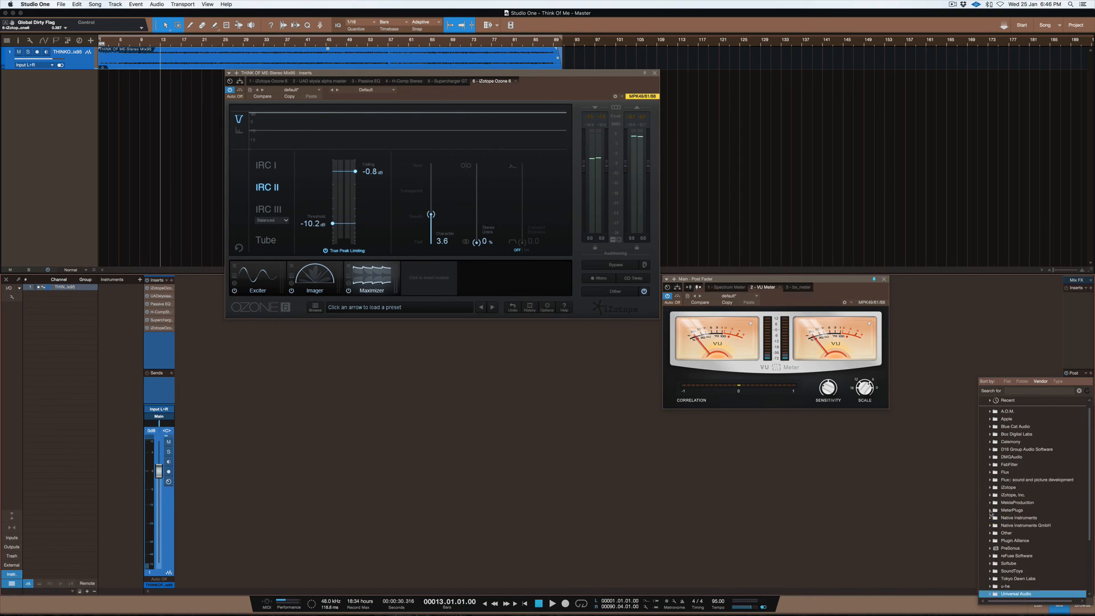
click(993, 548)
scroll(1005, 482, down, 5)
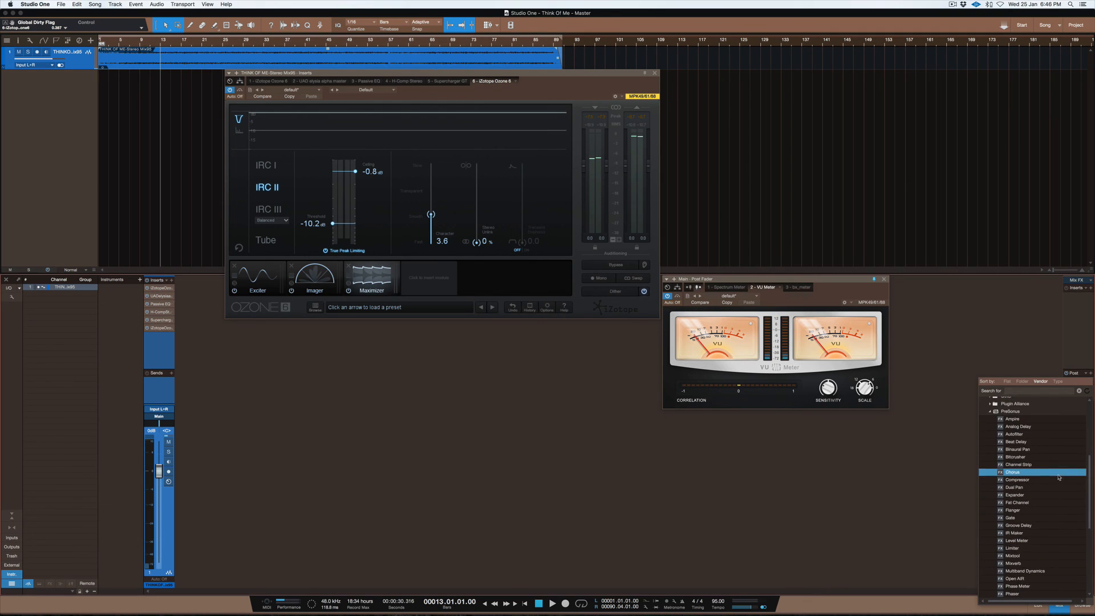
click(1025, 541)
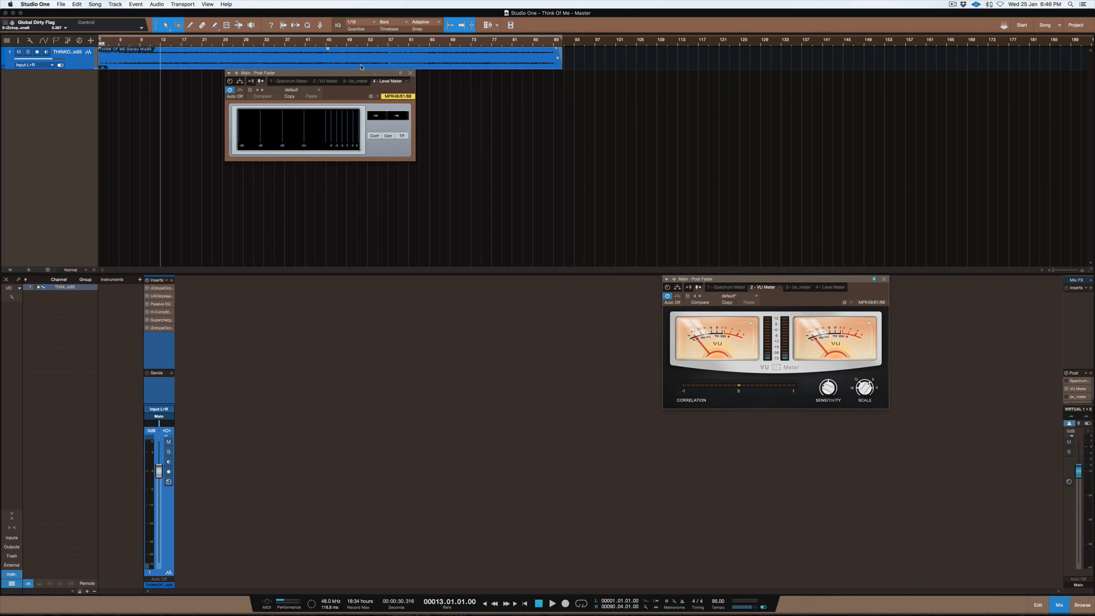
Widen the Level Meter window, place it below the VU Meter and check the mix level with a short playback
drag(415, 89, 726, 98)
drag(518, 73, 776, 418)
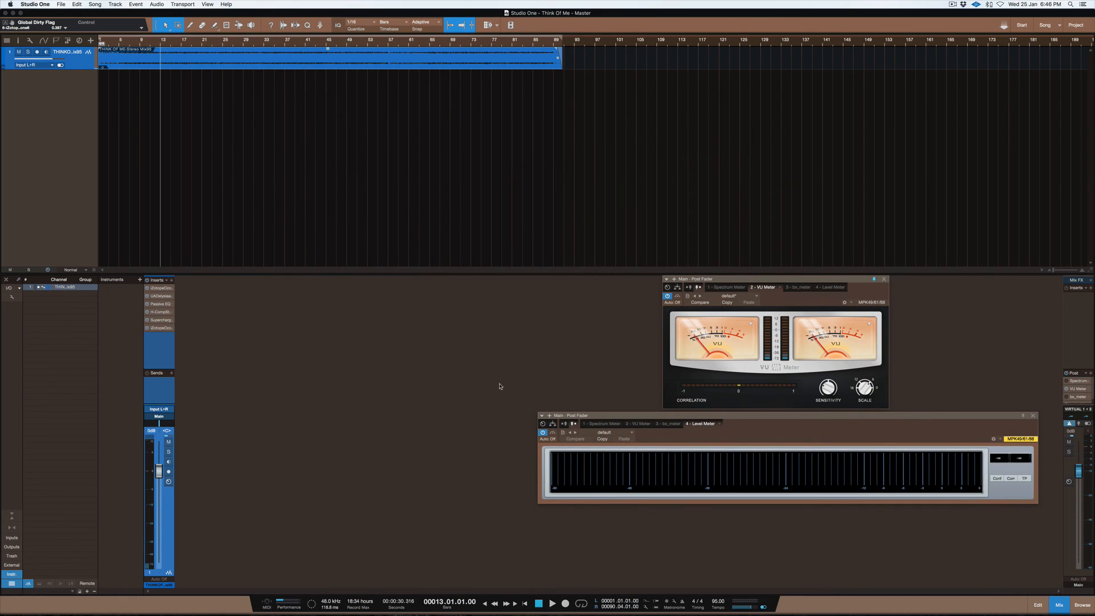
key(space)
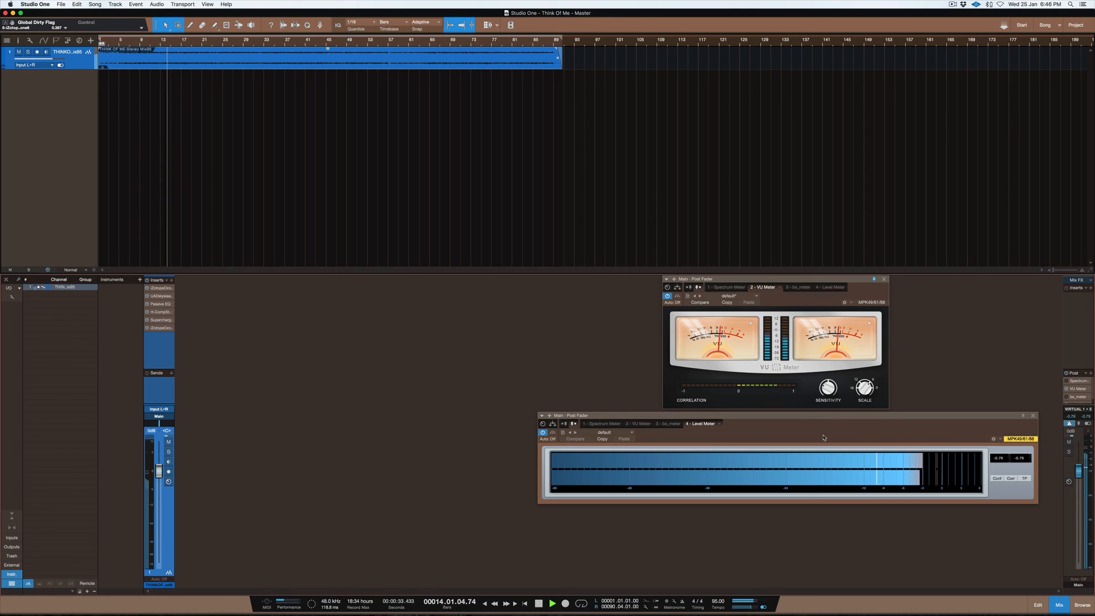
key(space)
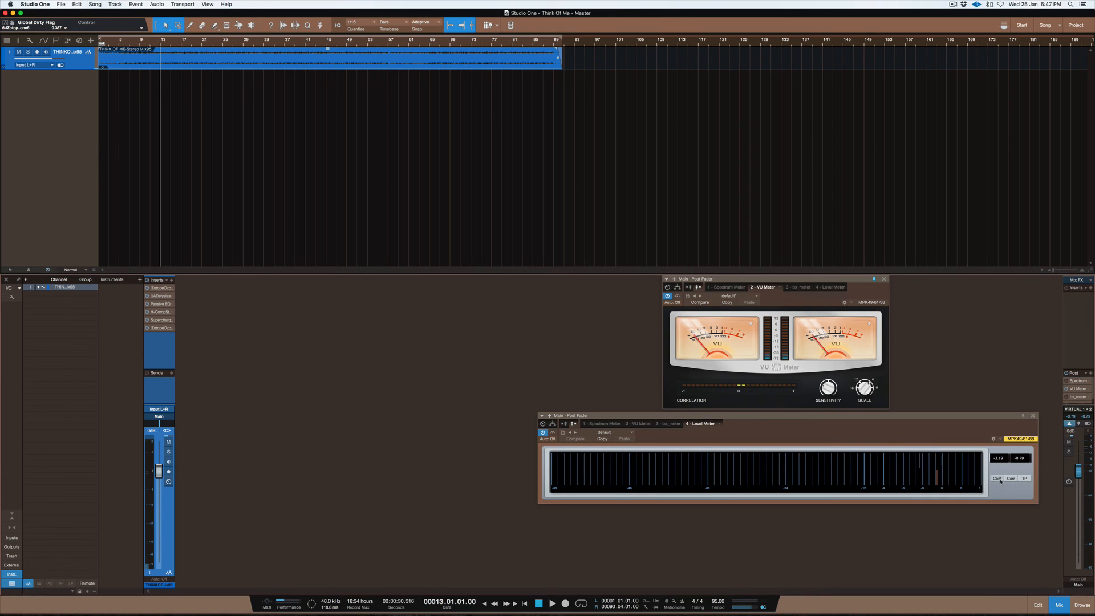
Show the Level Meter's configuration options and correlation bar, and examine its readings with short playbacks of the mix
click(1024, 481)
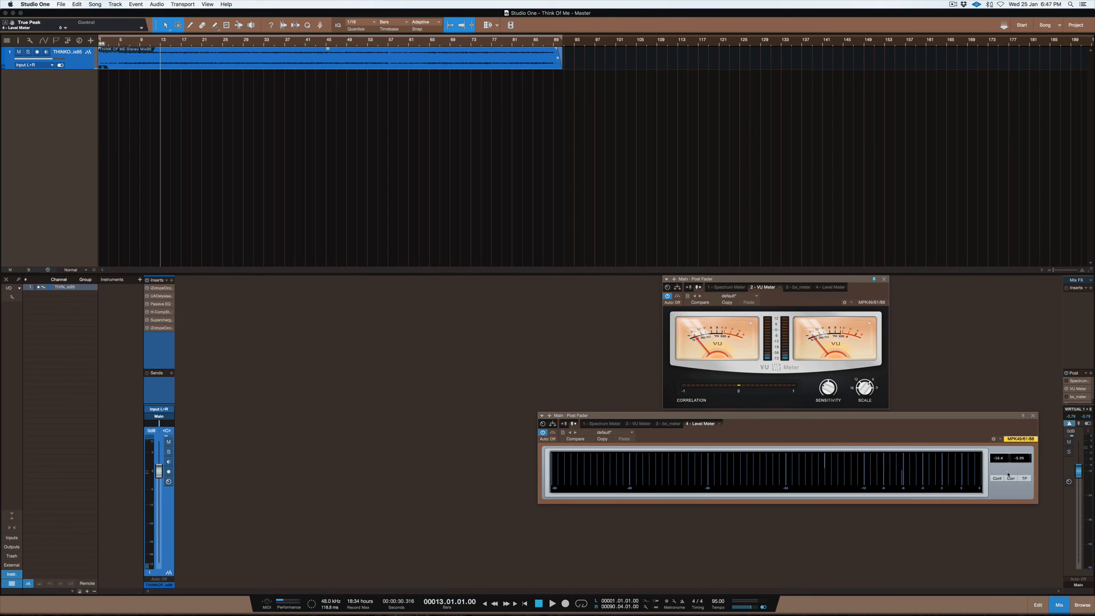
click(997, 480)
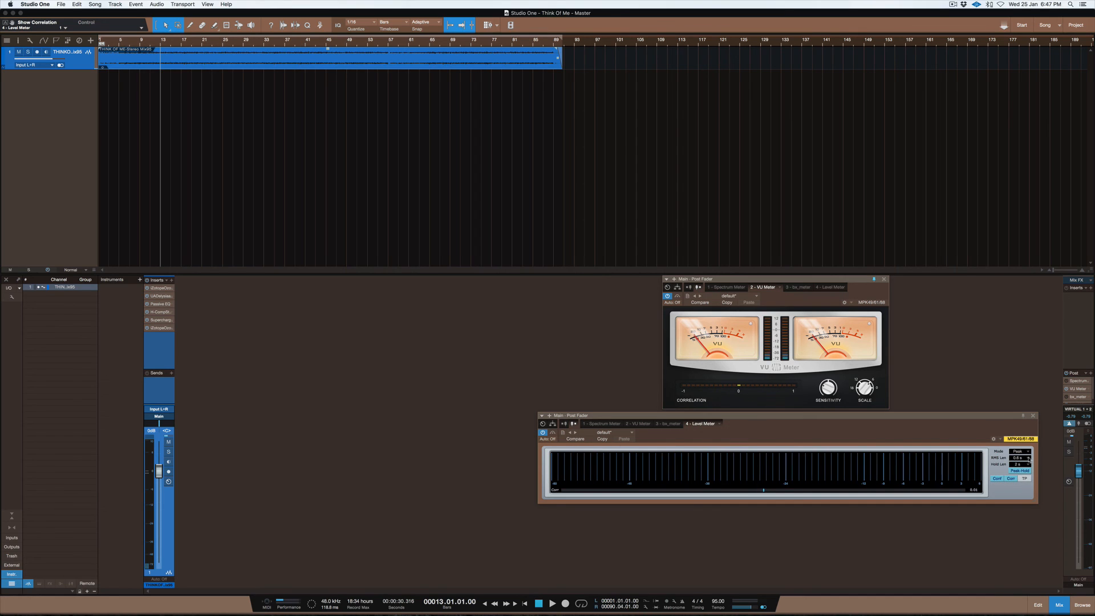
key(space)
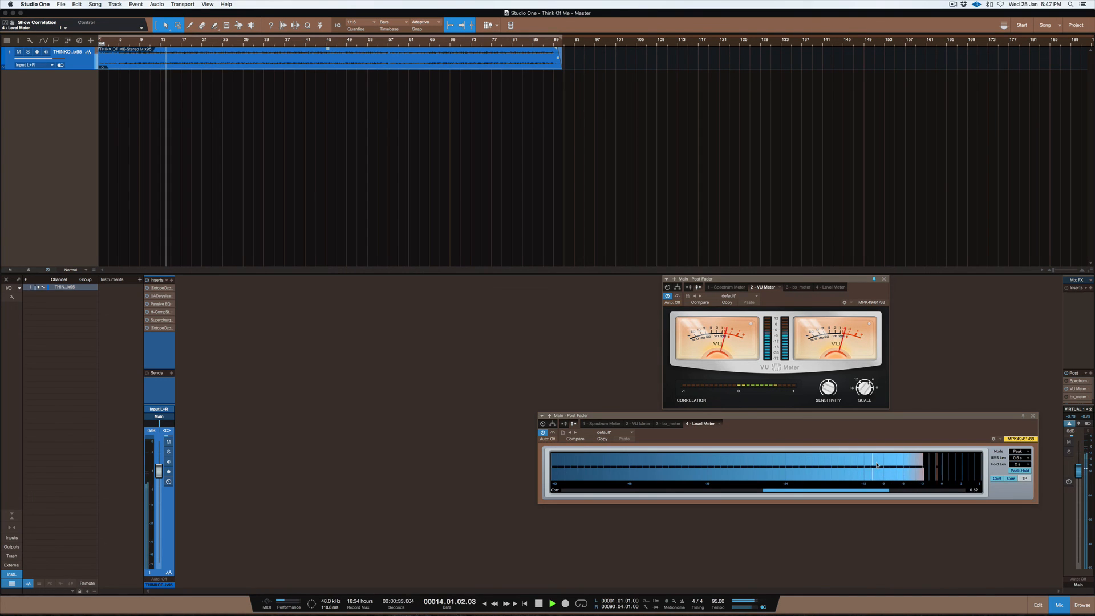
key(space)
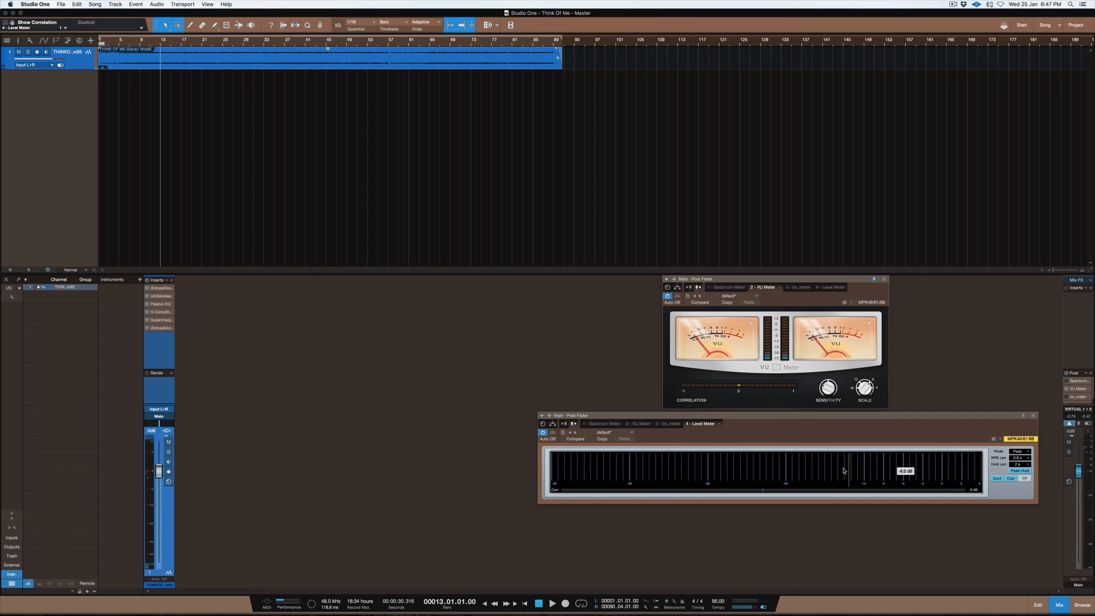
key(space)
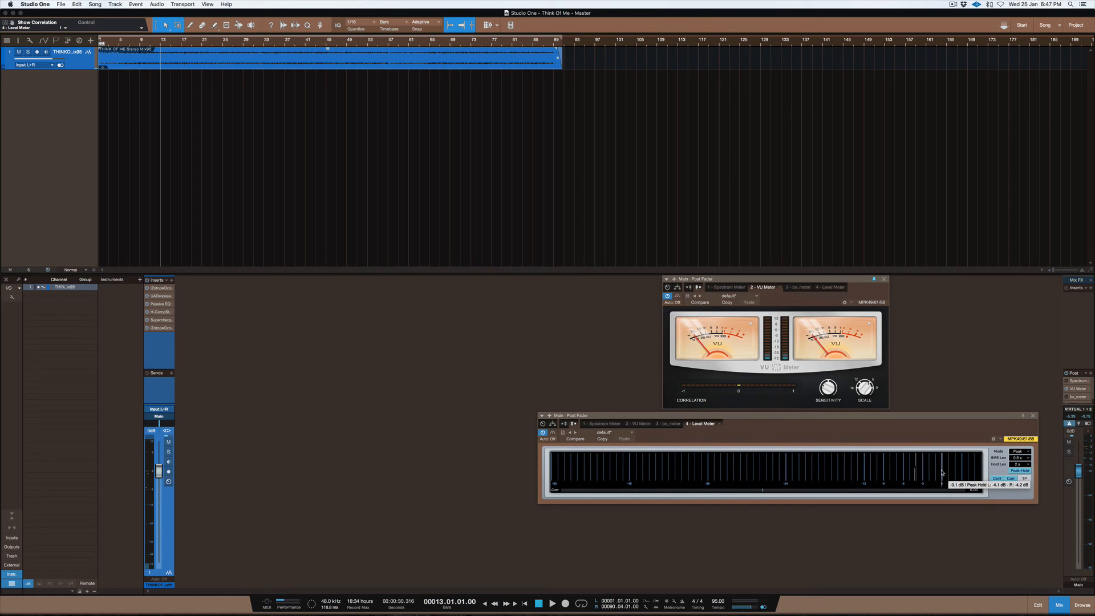
click(942, 473)
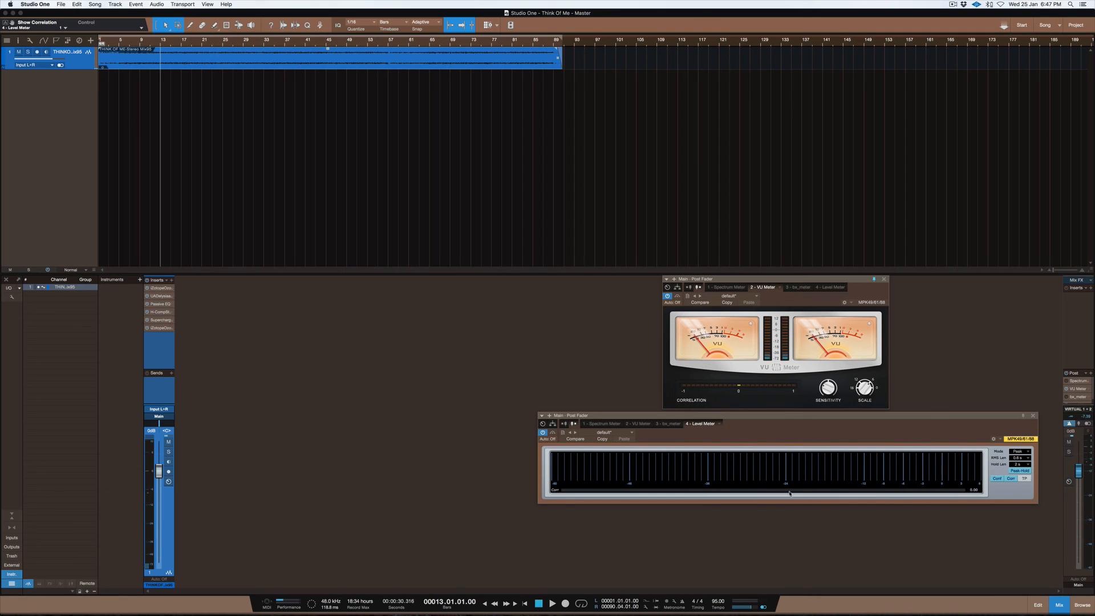
Close the Level Meter window and resize the Main channel's insert area in the mixer
click(1033, 416)
drag(1071, 404, 1070, 419)
click(1077, 382)
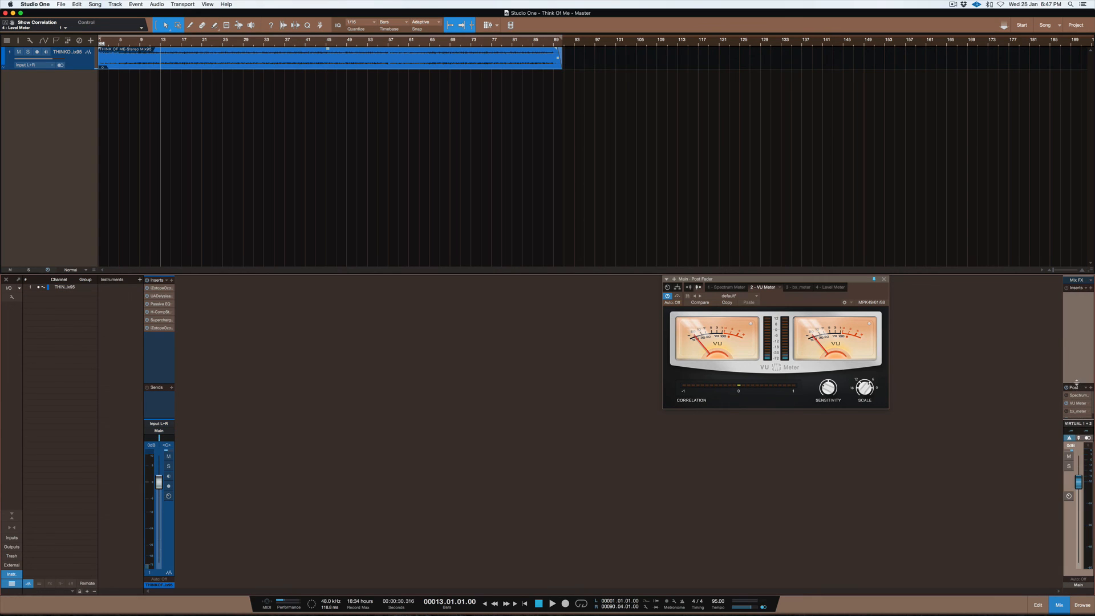